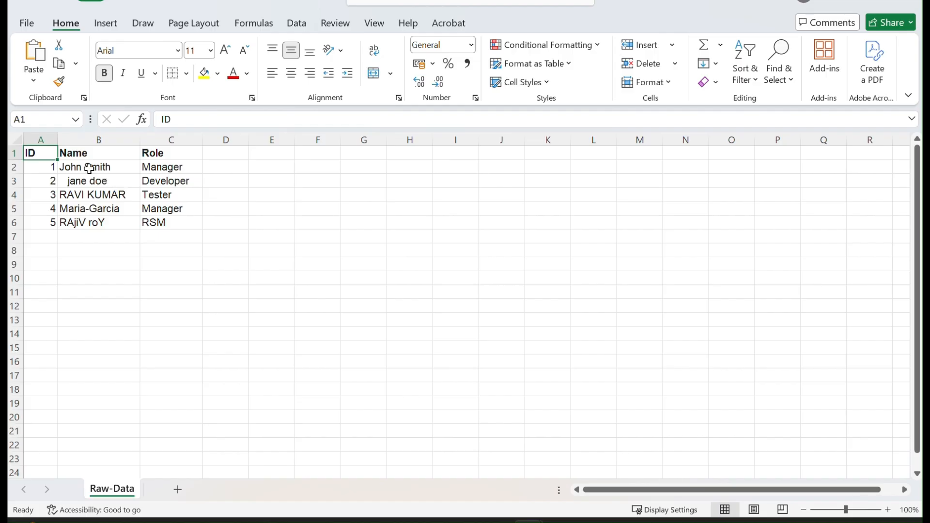
drag(45, 152, 170, 222)
click(285, 211)
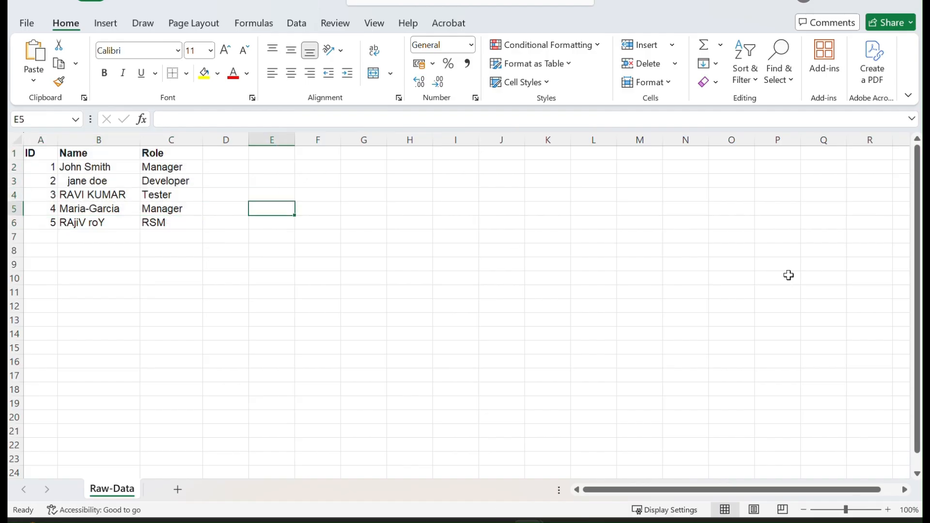
text(CTRL+T)
drag(254, 303, 258, 293)
click(271, 211)
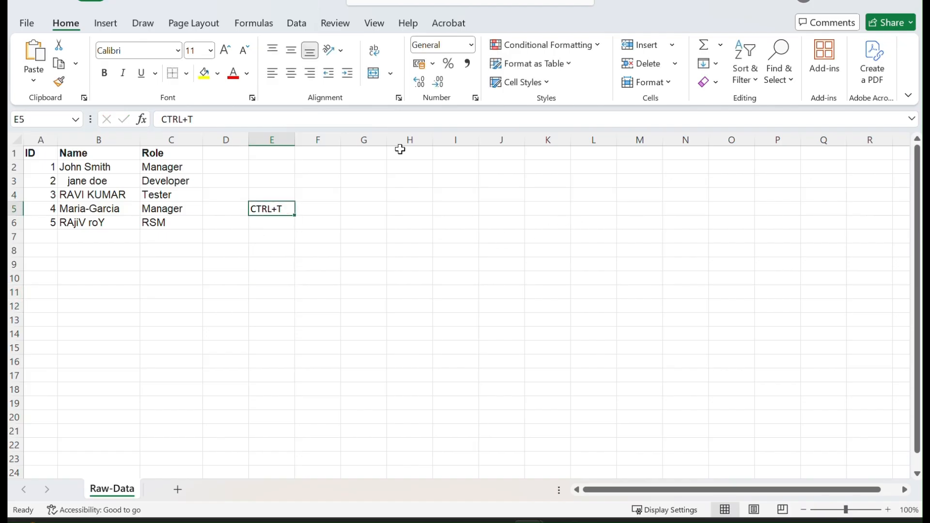
click(103, 72)
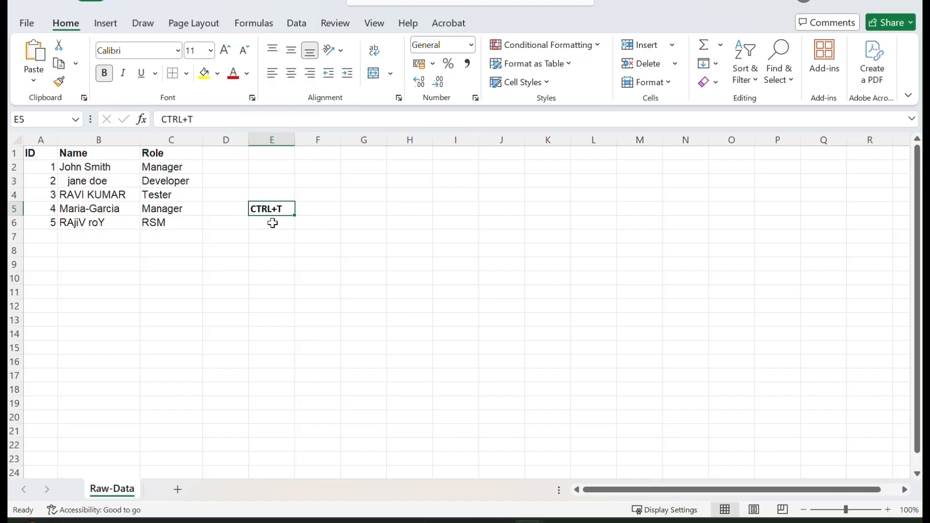
key(Delete)
click(392, 5)
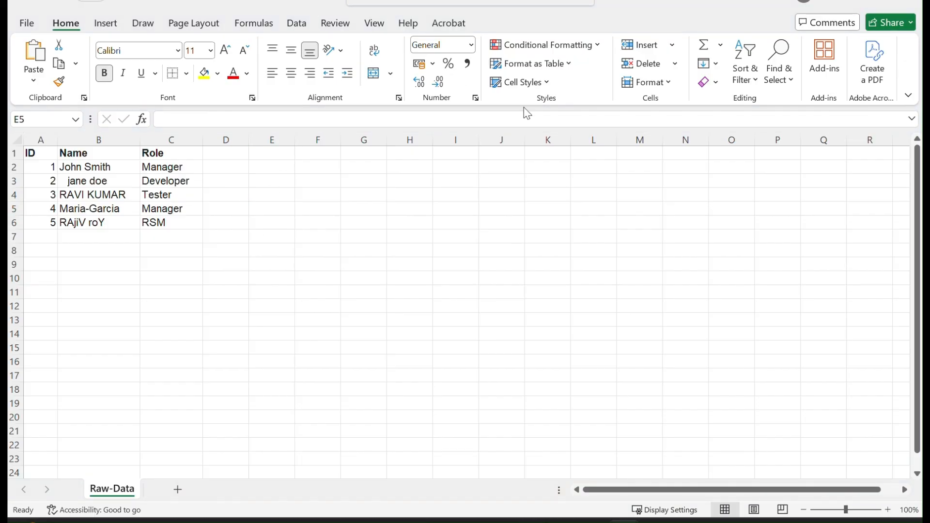
Step: Format the data range A1:C6 as a table whose first row holds the headers
click(566, 70)
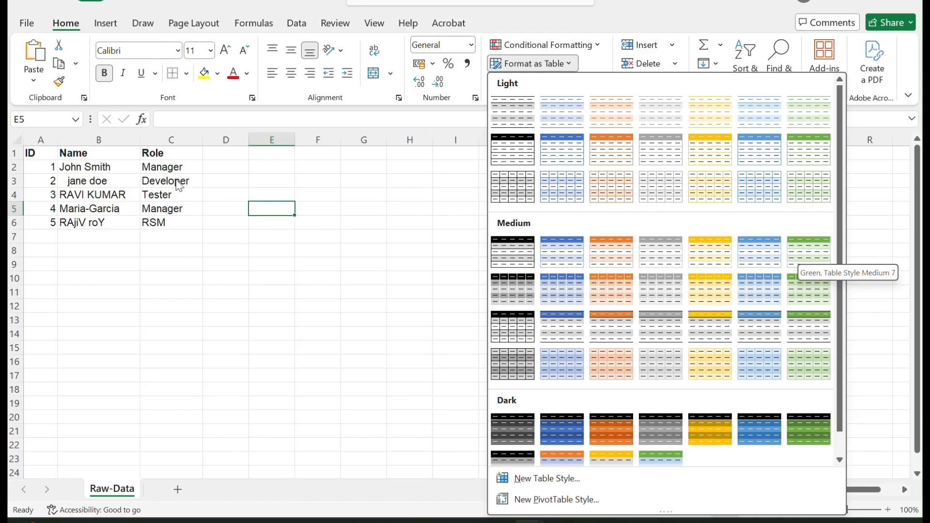
click(79, 162)
click(57, 153)
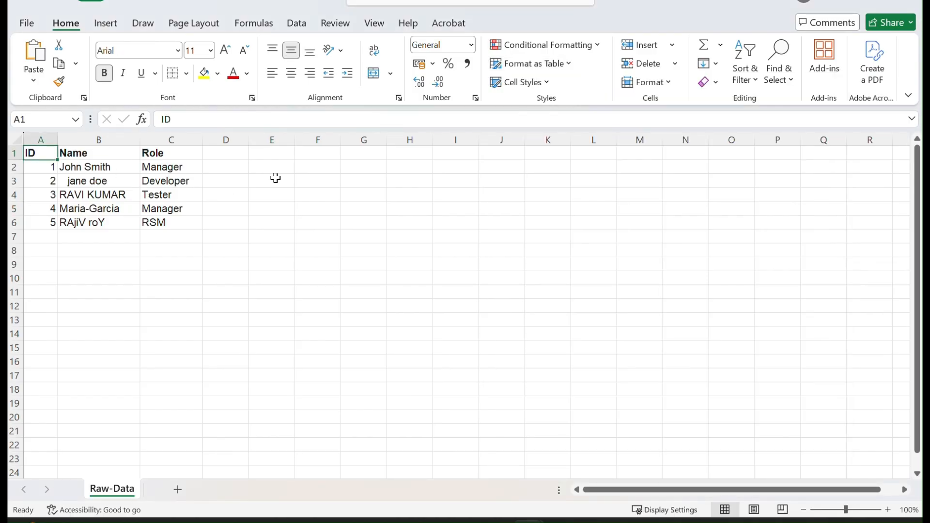
shift+click(180, 222)
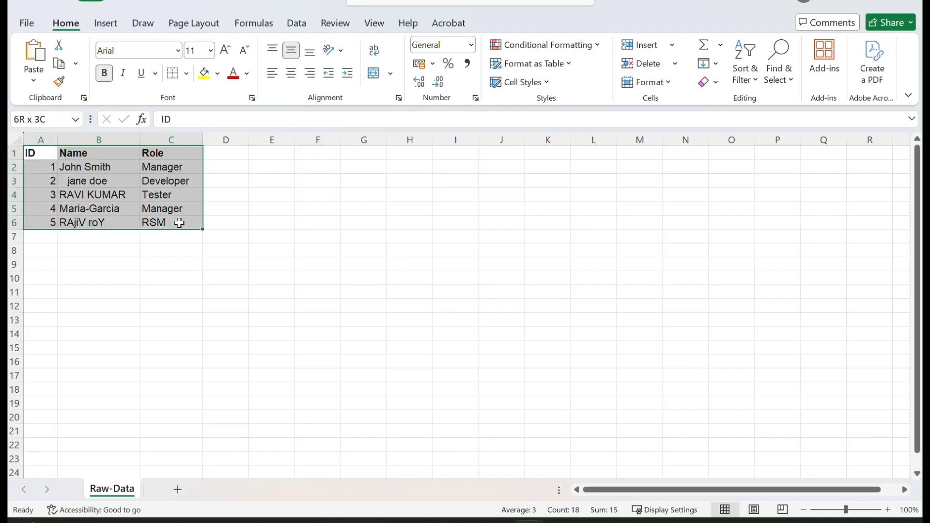
key(ctrl+t)
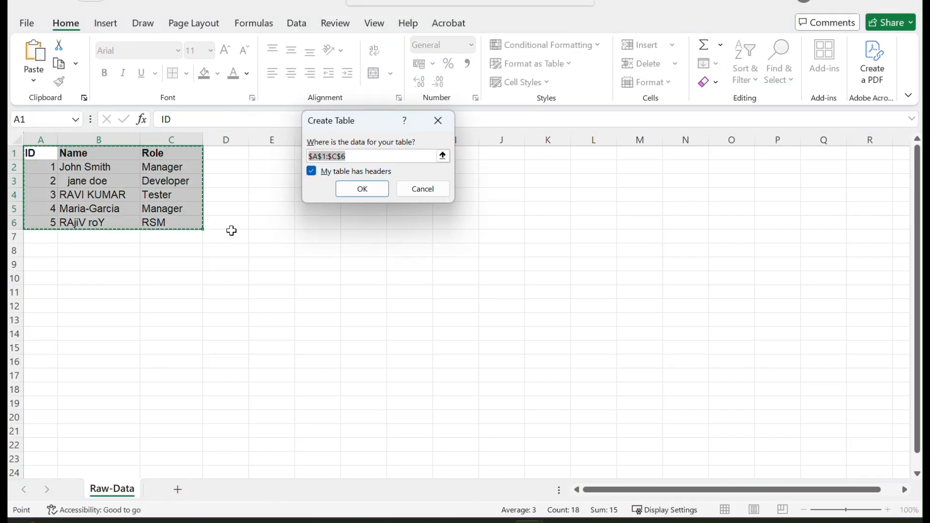
click(372, 190)
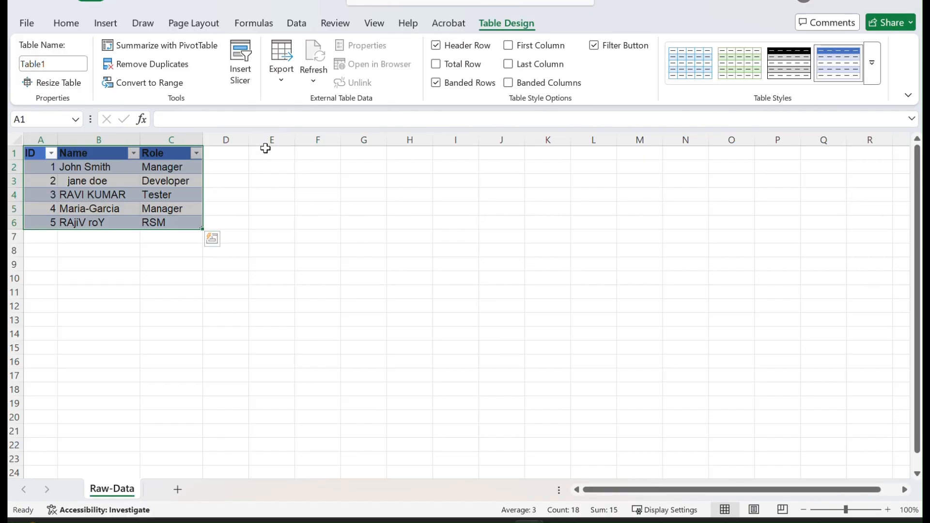
Step: Load the table from the sheet into the Power Query Editor and maximise the editor window
click(296, 24)
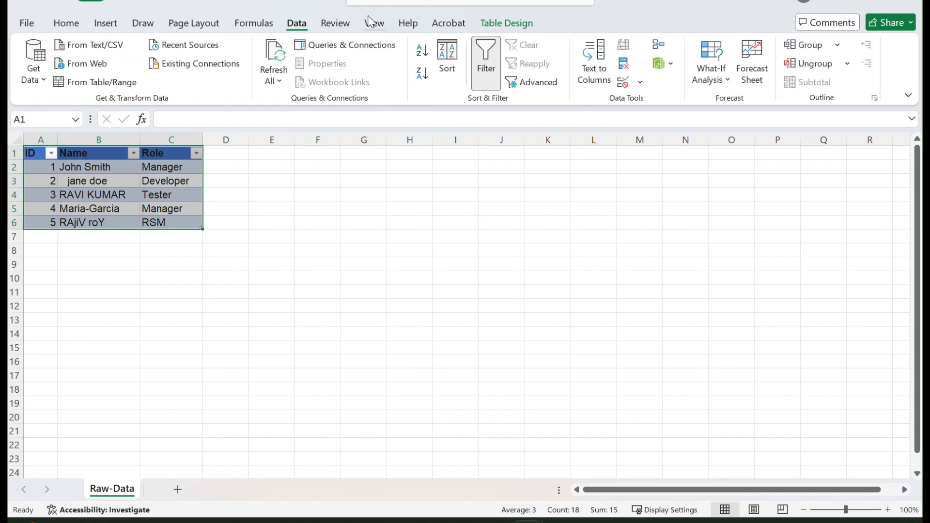
click(382, 6)
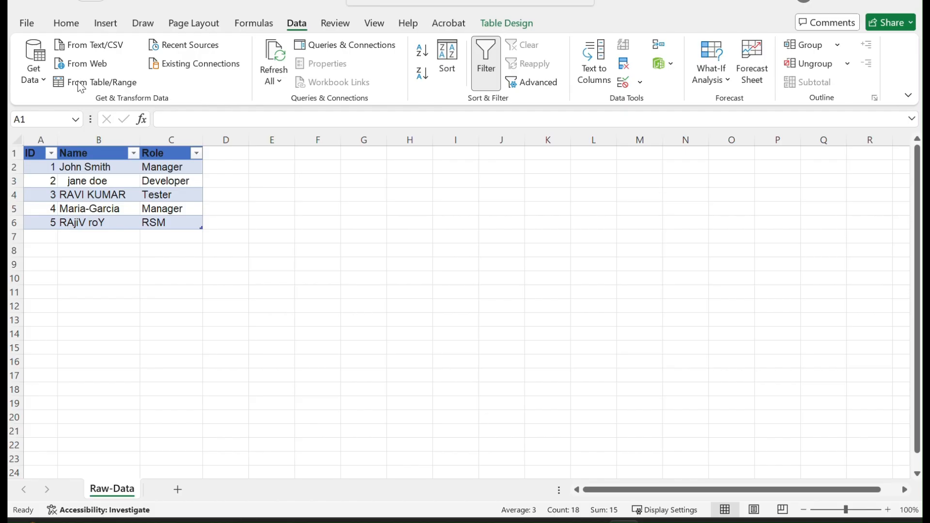
click(97, 82)
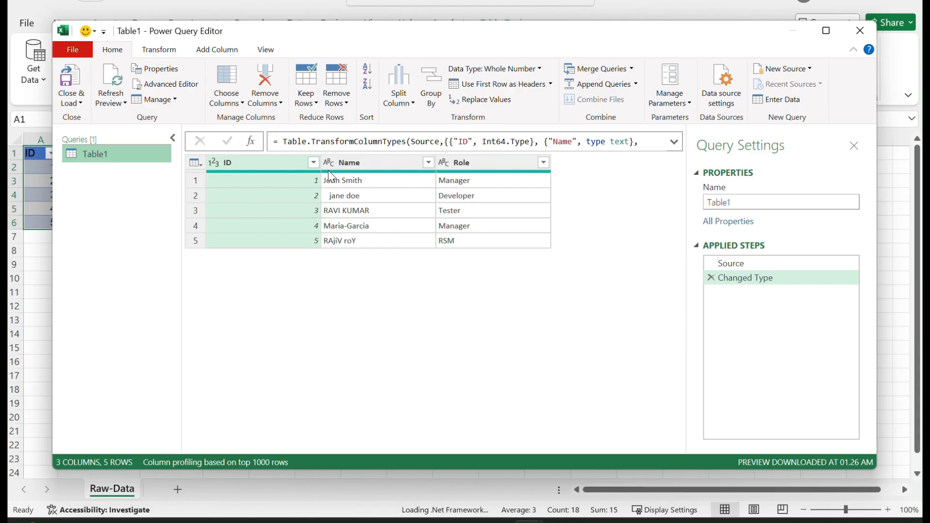
drag(367, 39, 517, 42)
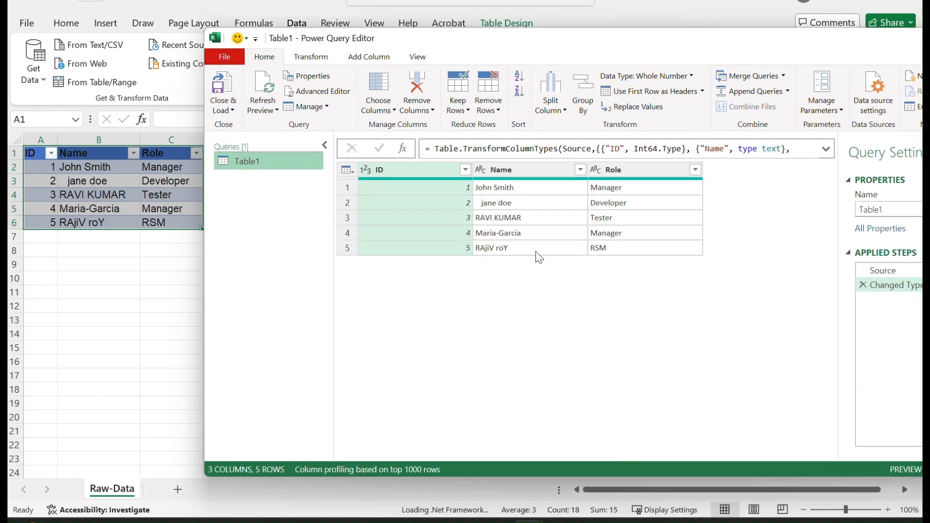
double_click(644, 42)
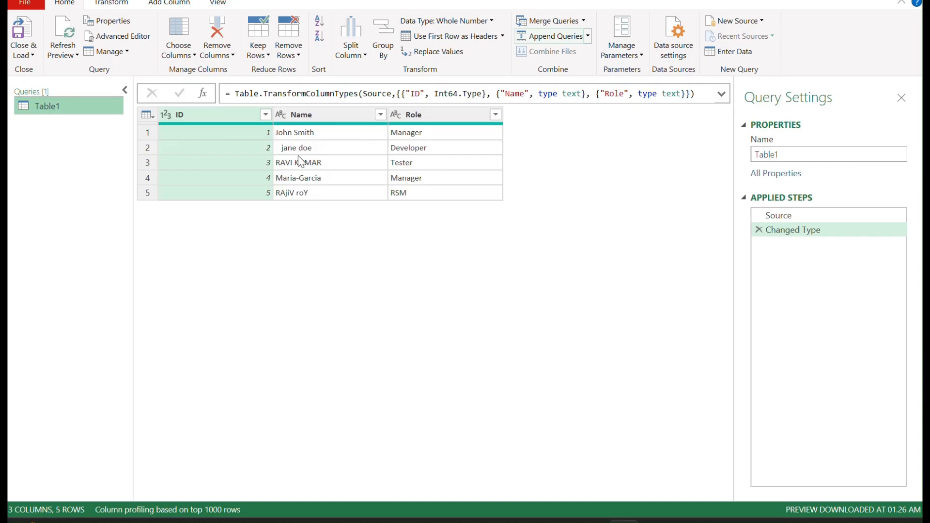
Step: Trim and then clean the text in the Name column
right_click(327, 115)
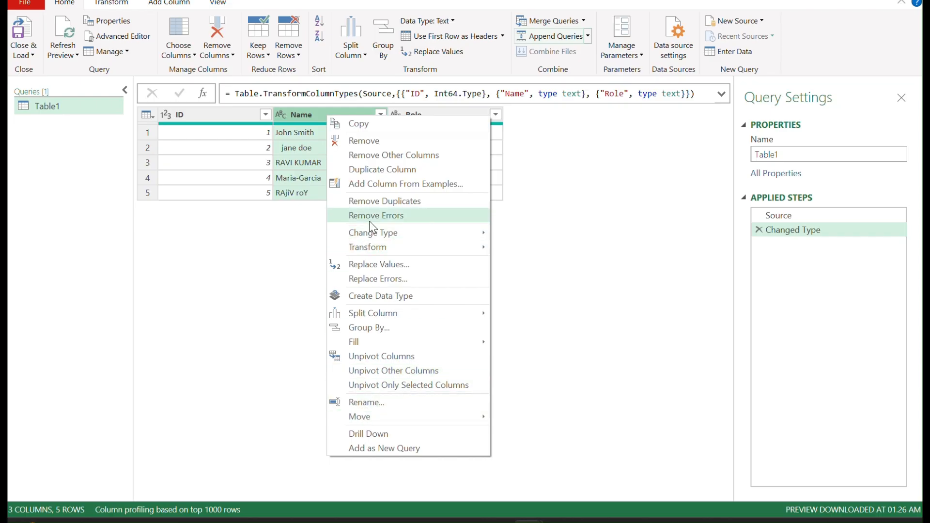
mouse_move(377, 250)
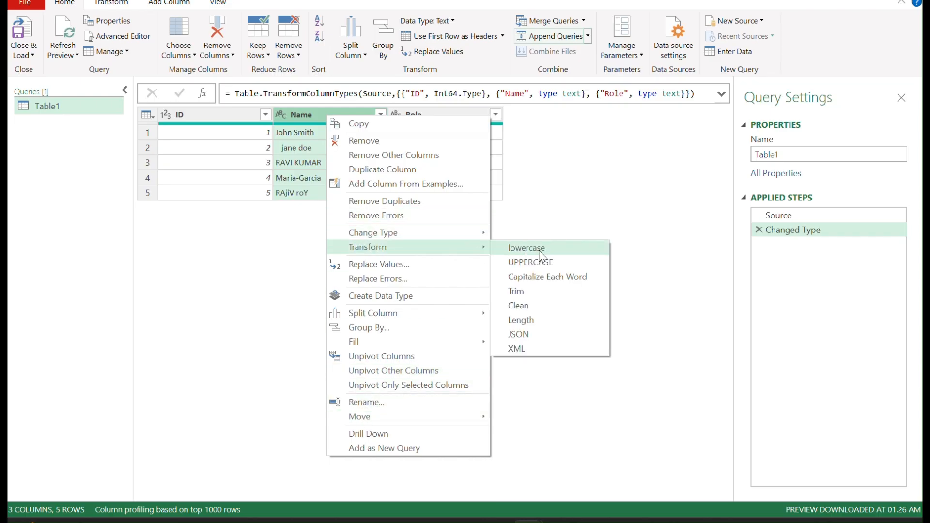
click(540, 299)
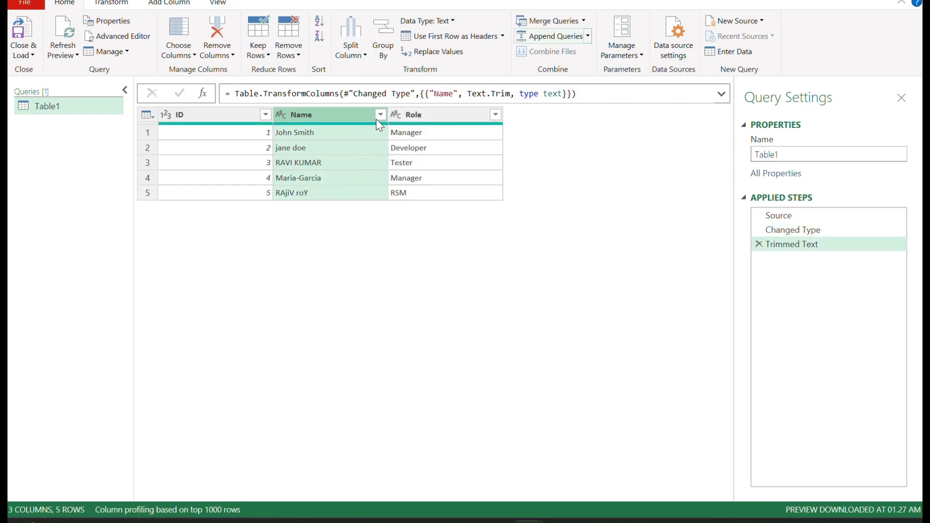
right_click(350, 115)
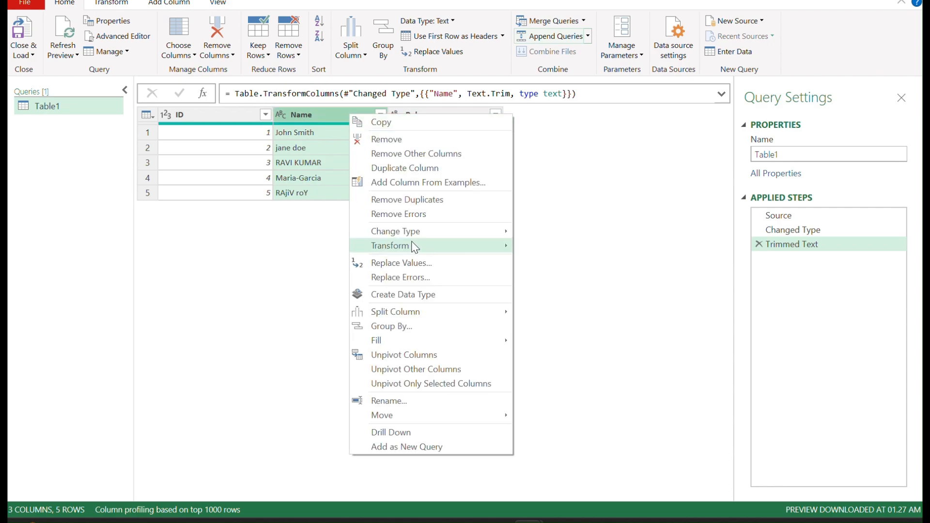
mouse_move(428, 247)
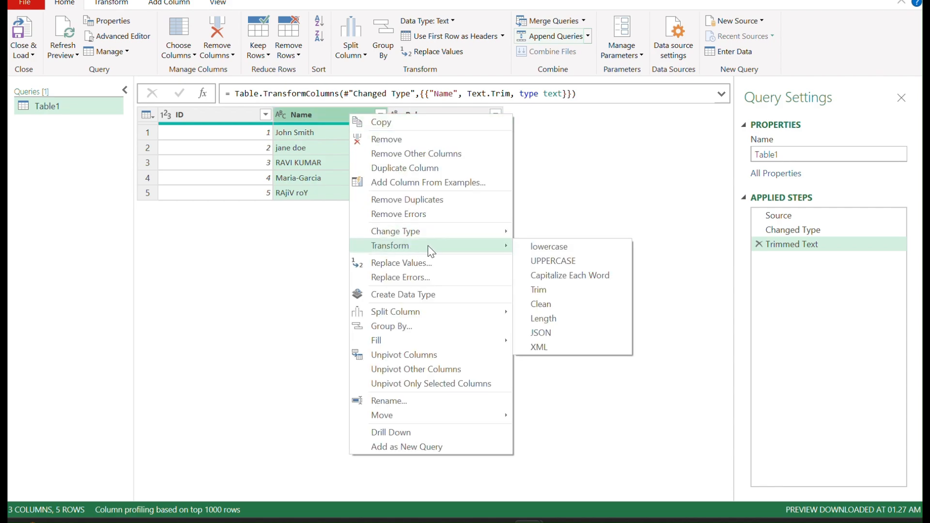
click(549, 305)
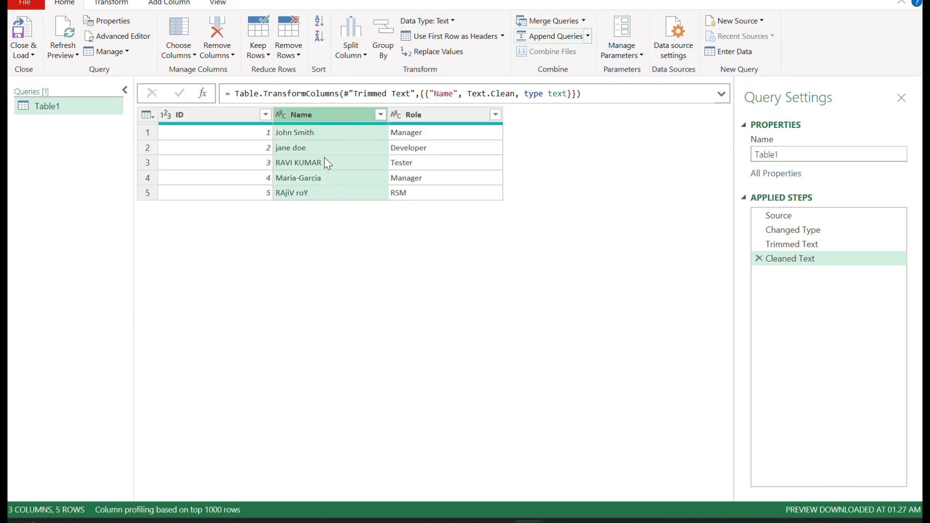
Step: Capitalize each word in the Name column
click(379, 116)
click(326, 119)
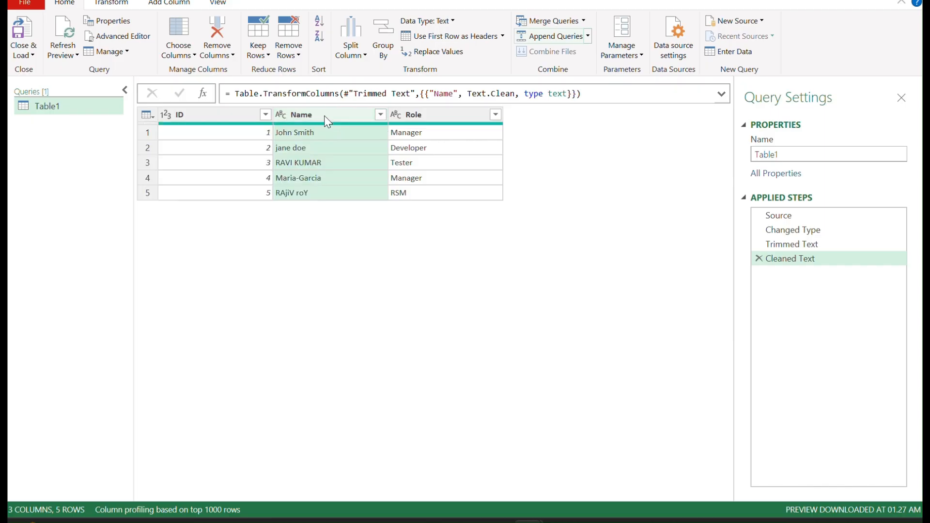
right_click(325, 116)
mouse_move(387, 249)
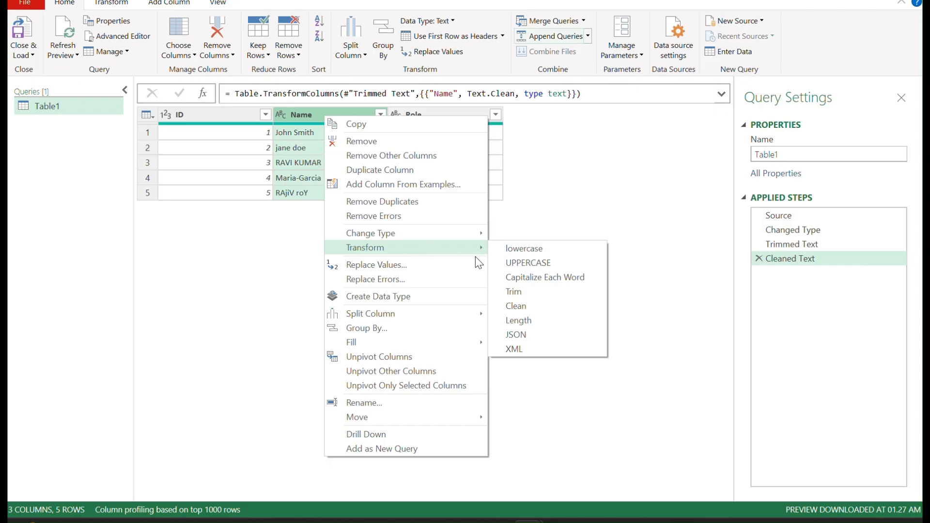
click(563, 279)
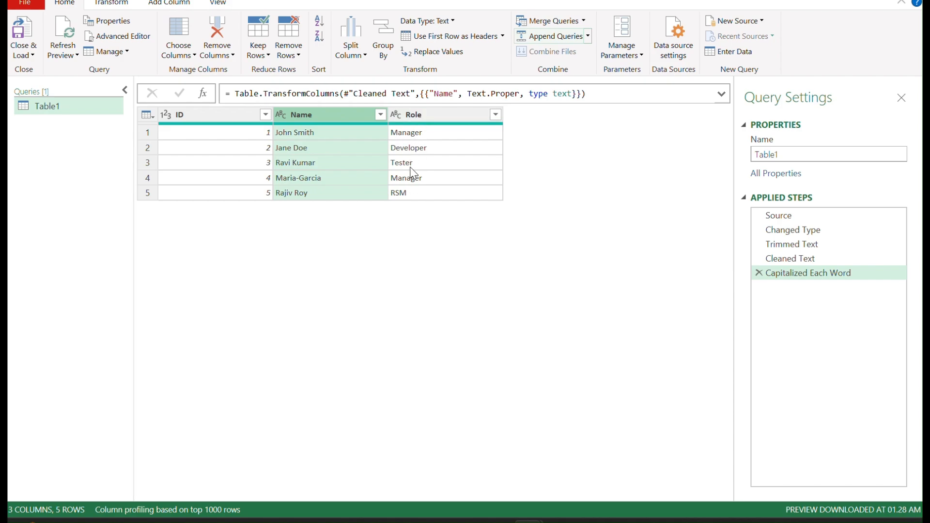
click(419, 114)
right_click(419, 114)
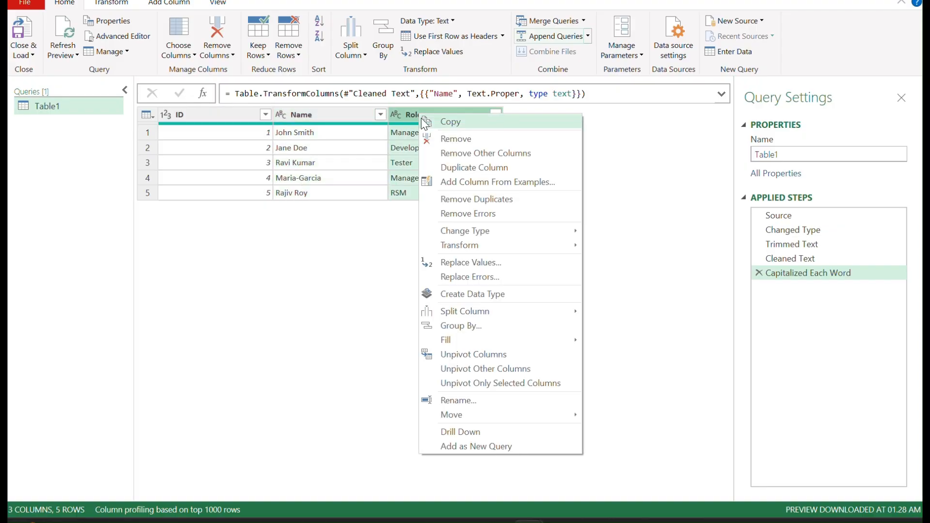
mouse_move(470, 245)
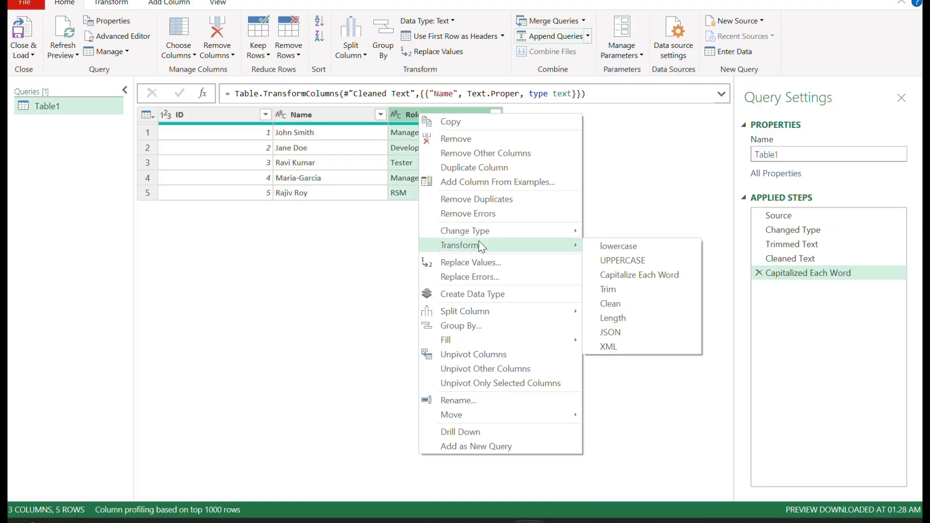
click(328, 305)
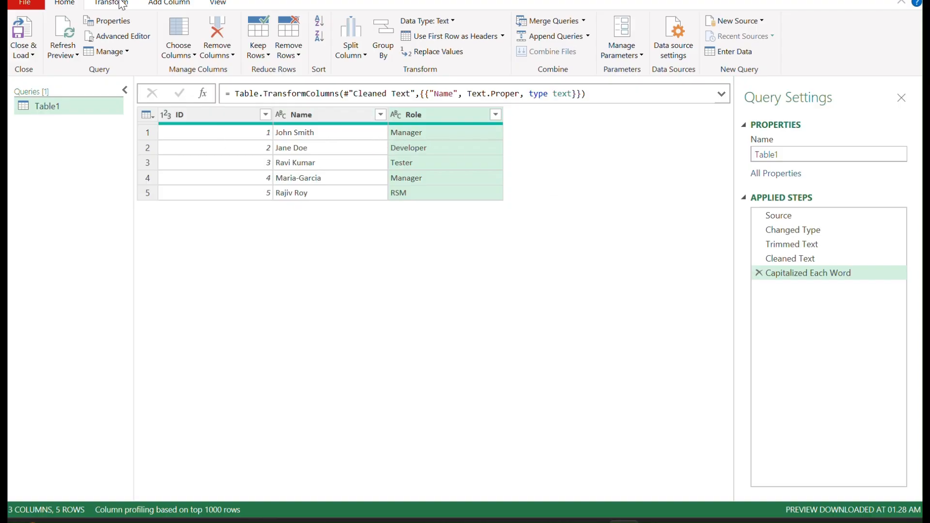
Step: Start adding a conditional column named Access Level
click(168, 5)
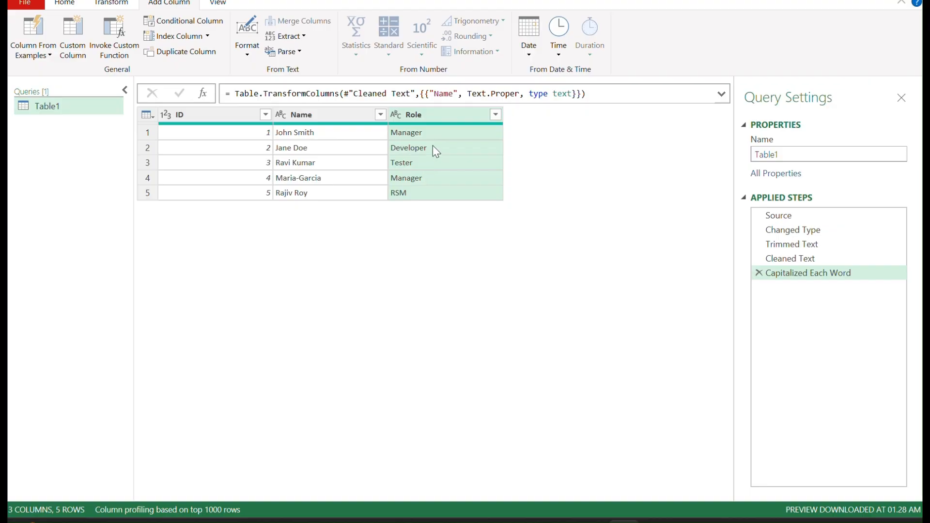
click(175, 20)
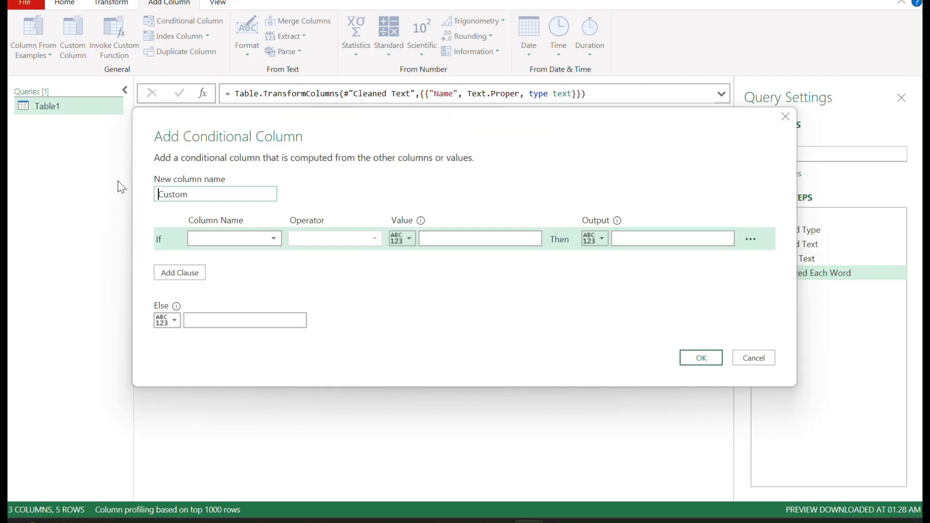
double_click(213, 192)
text(Access Level)
drag(498, 133, 514, 213)
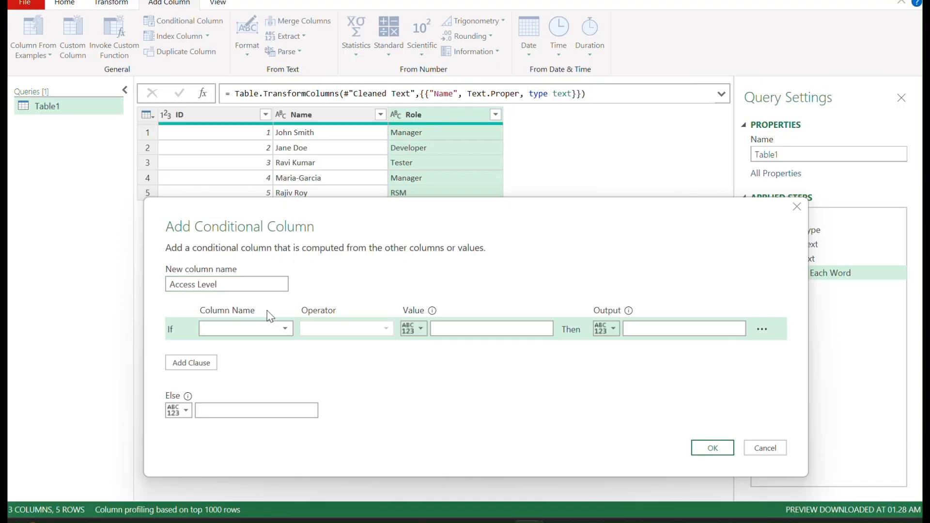
Step: Set the first rule: if Role equals Manager, output Admin
click(279, 332)
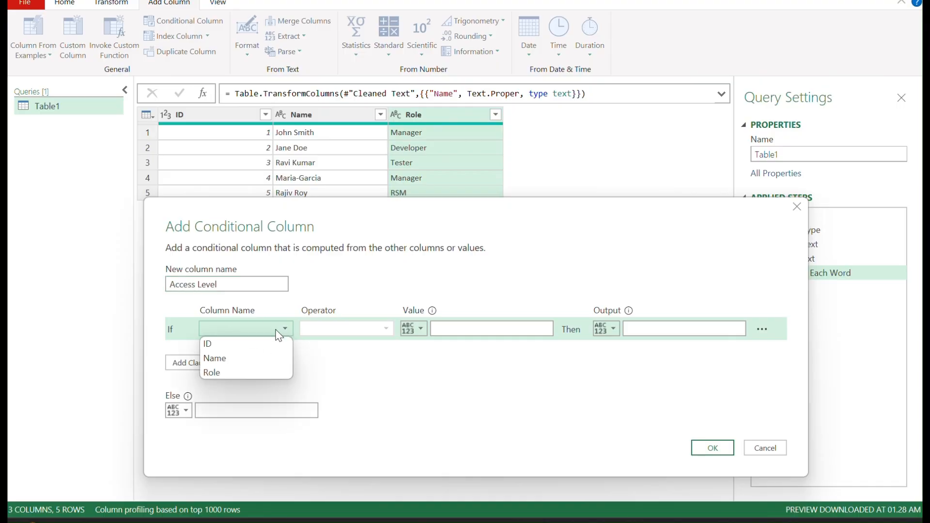
click(225, 376)
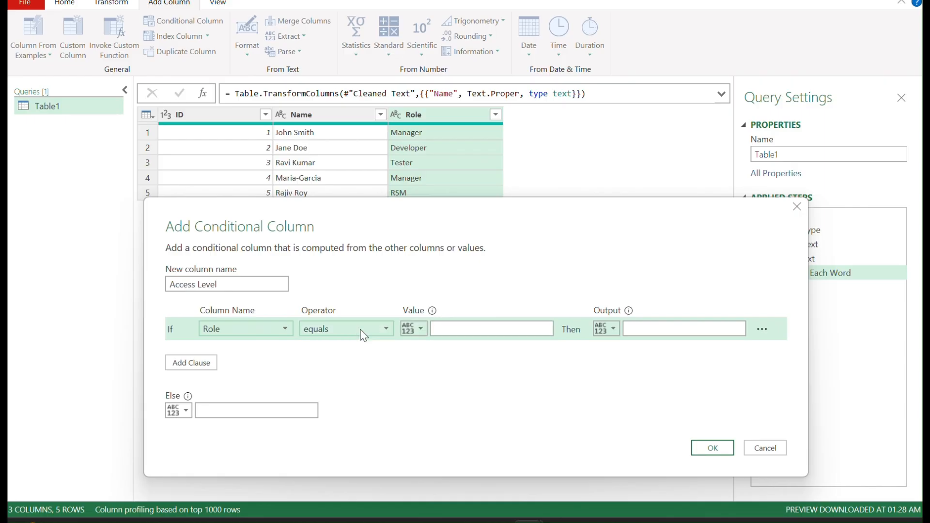
click(454, 330)
text(Manager)
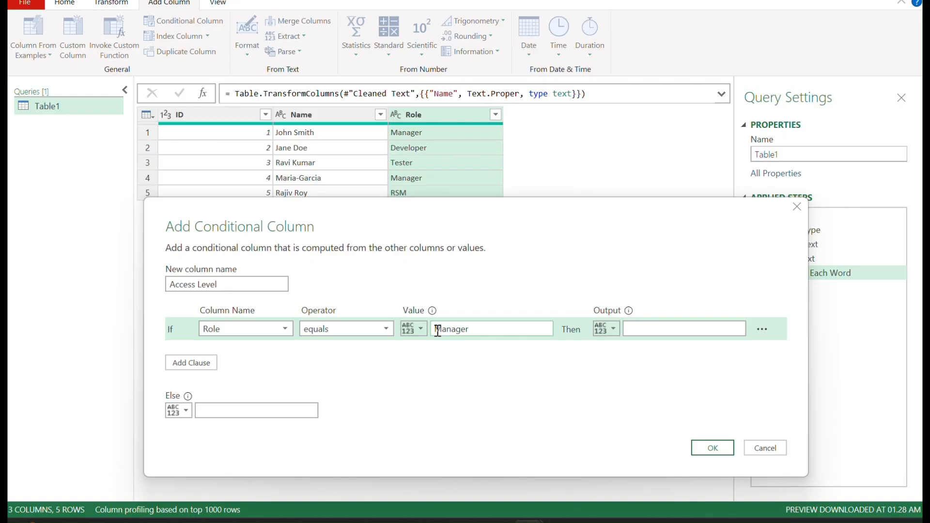
click(650, 329)
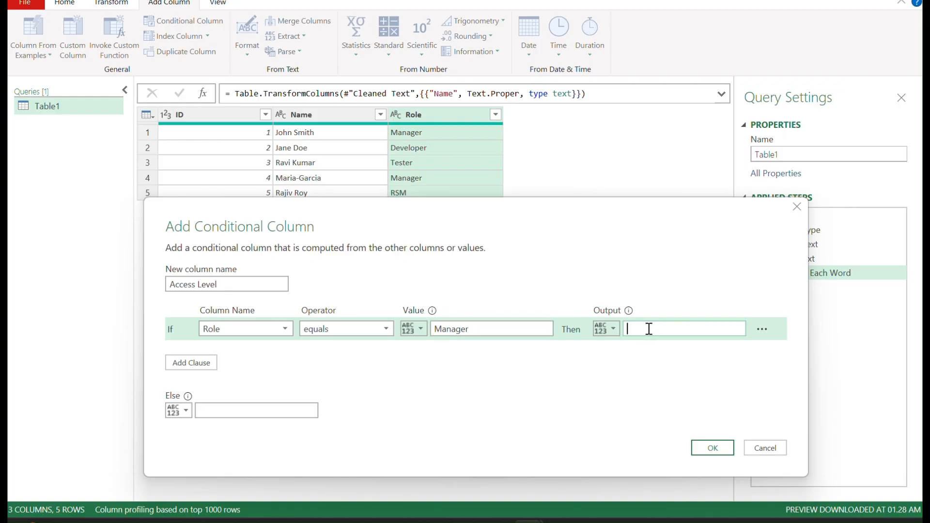
text(Admin)
Step: Add a second rule: if Role equals RSM, output Admin
click(194, 364)
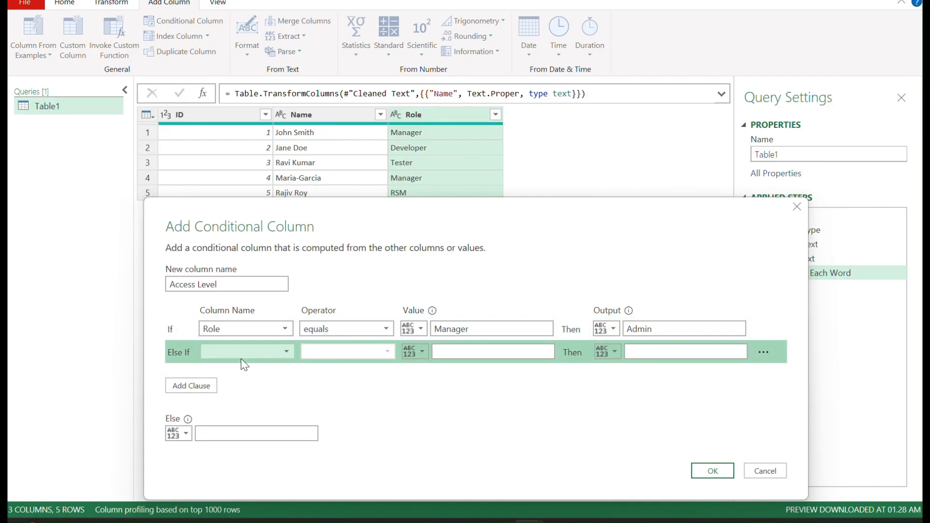
click(235, 353)
click(222, 393)
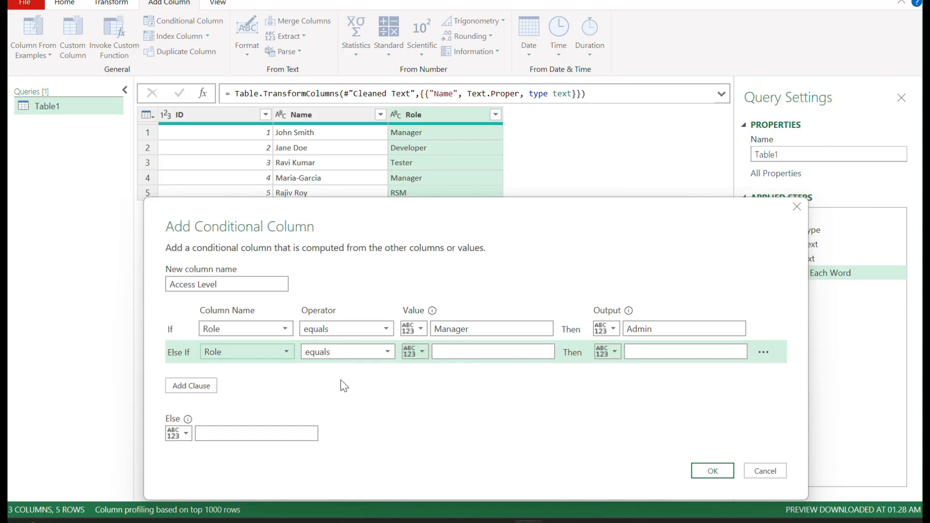
click(458, 350)
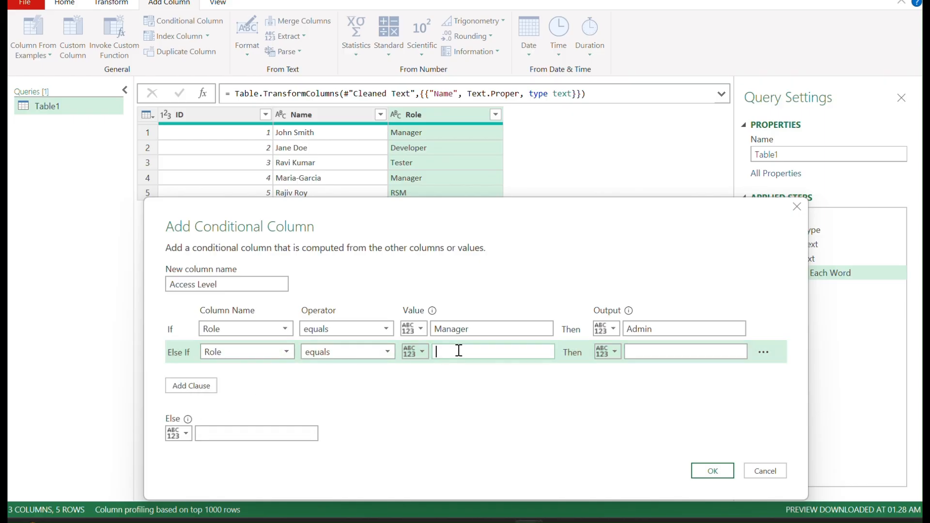
text(RSM)
click(654, 351)
text(A)
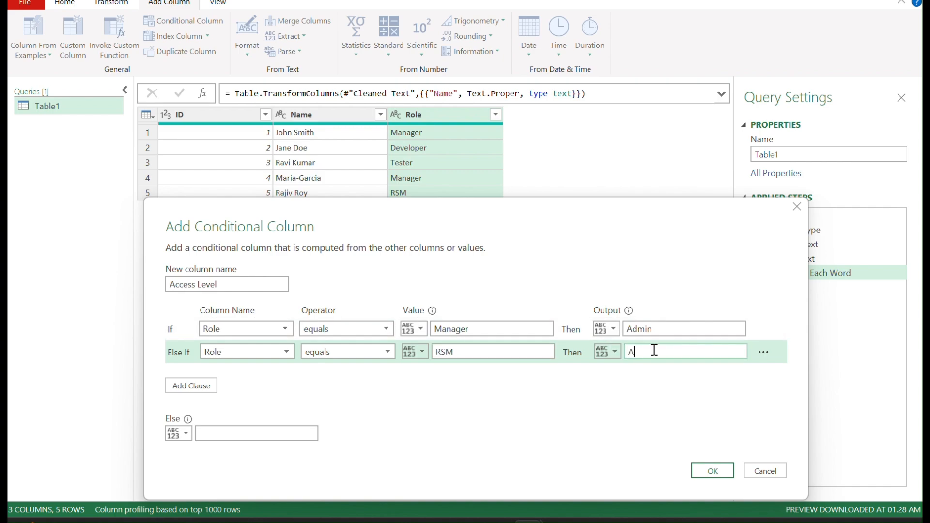
text(dmin)
Step: Add a third rule: if Role equals Developer, output Development
click(204, 393)
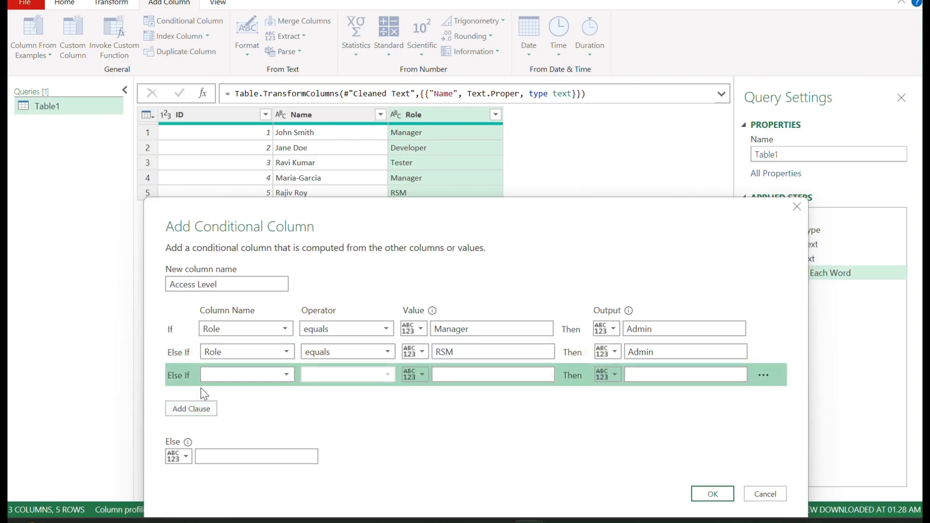
click(233, 381)
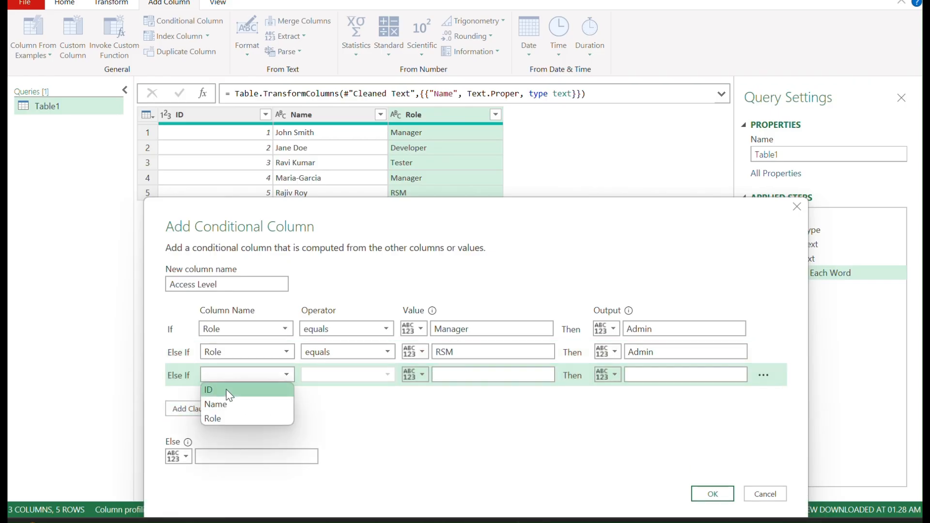
click(217, 417)
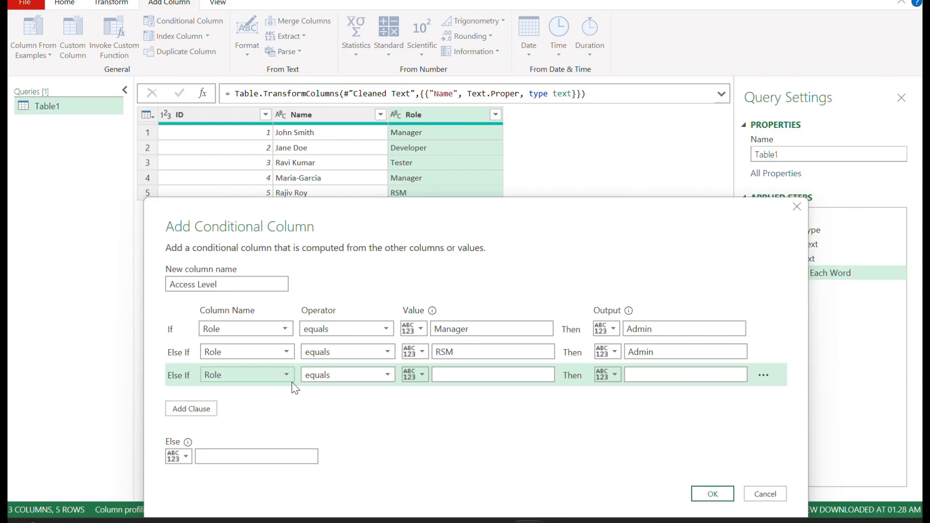
click(465, 374)
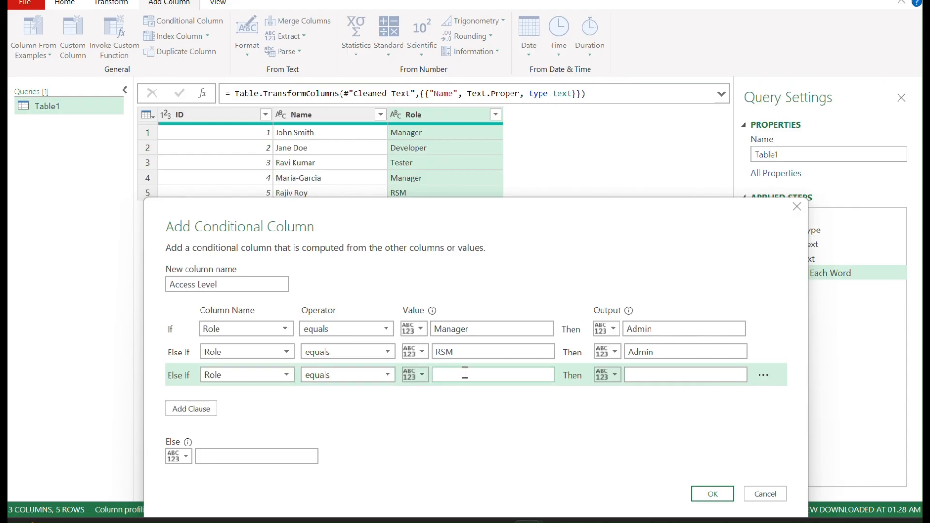
text(Developer)
click(667, 378)
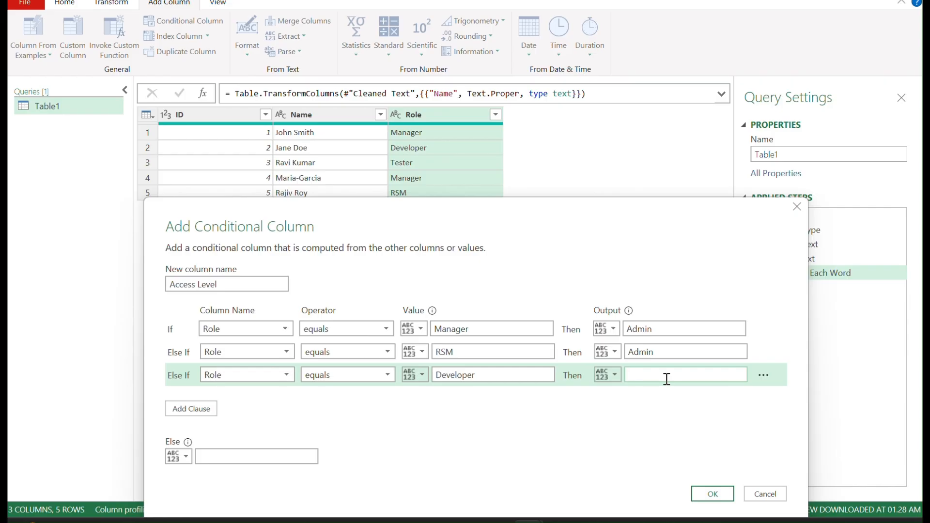
text(Development)
Step: Add a fourth rule: if Role equals Tester, output Development
click(171, 408)
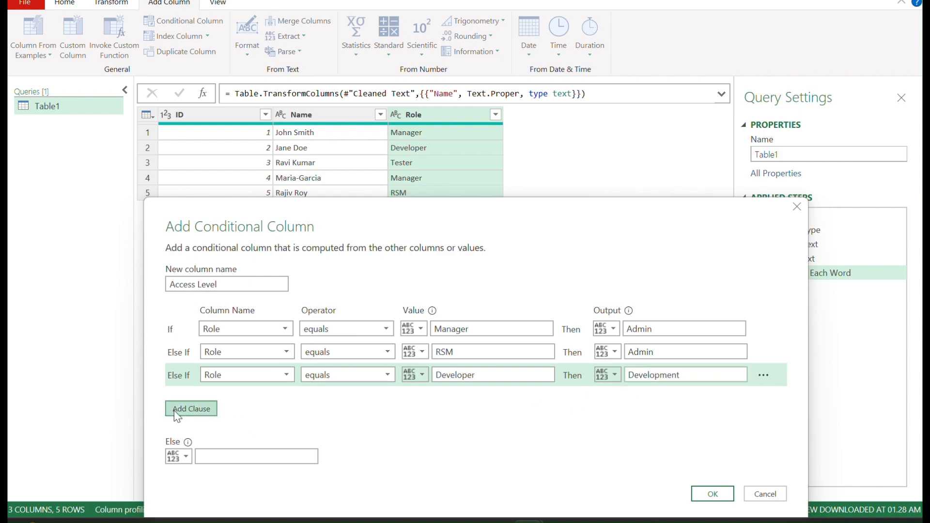
click(255, 397)
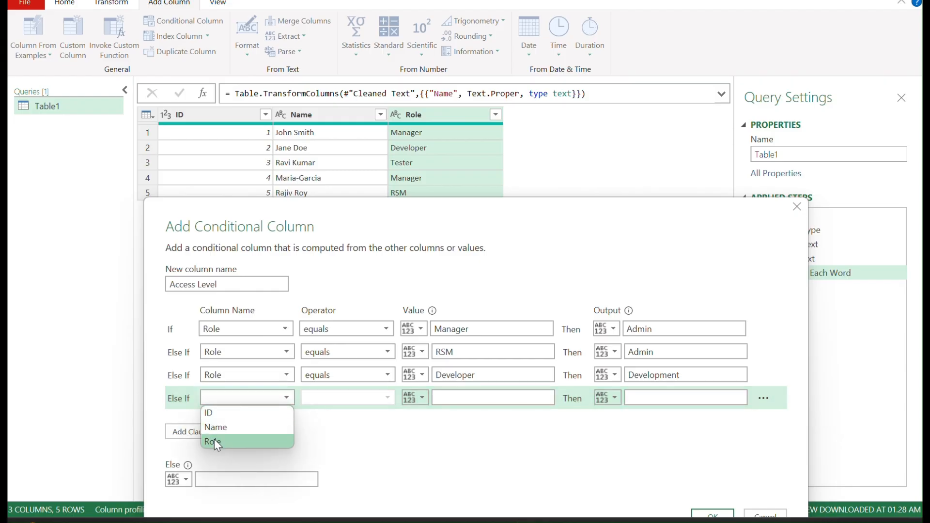
click(215, 440)
click(492, 399)
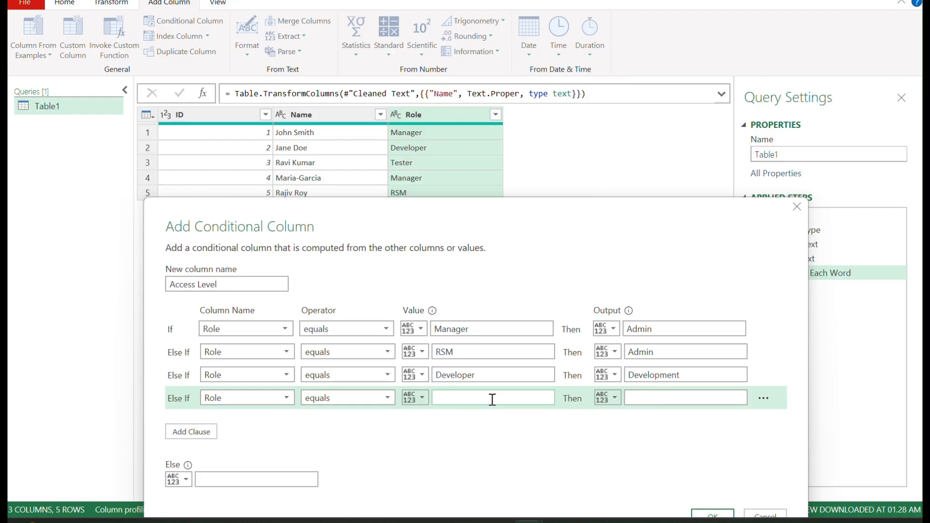
text(Tester)
click(663, 400)
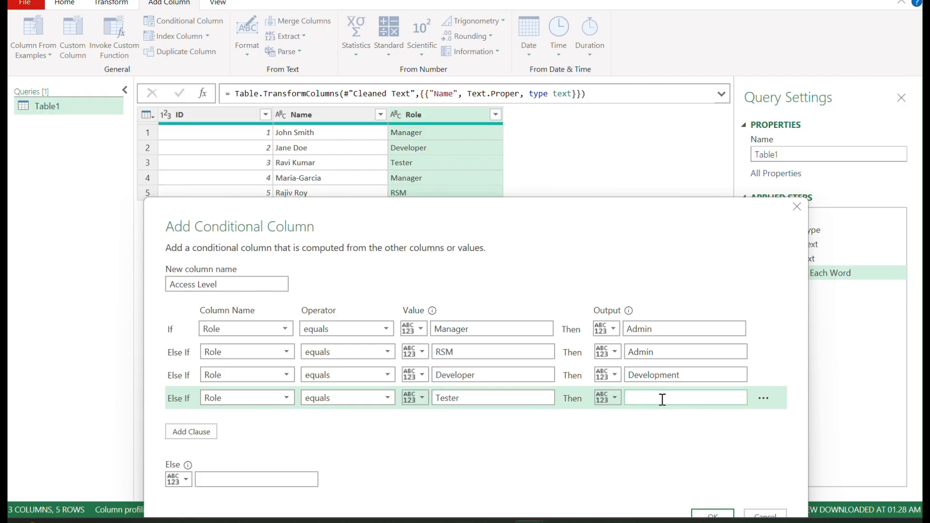
text(Development)
Step: Set the Else output to General and create the Access Level column
click(235, 481)
text(G)
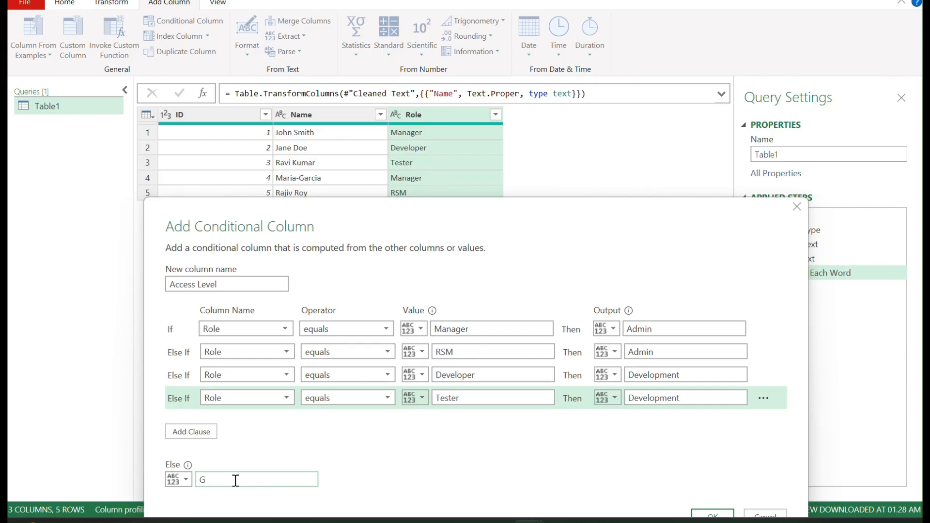
text(eneral)
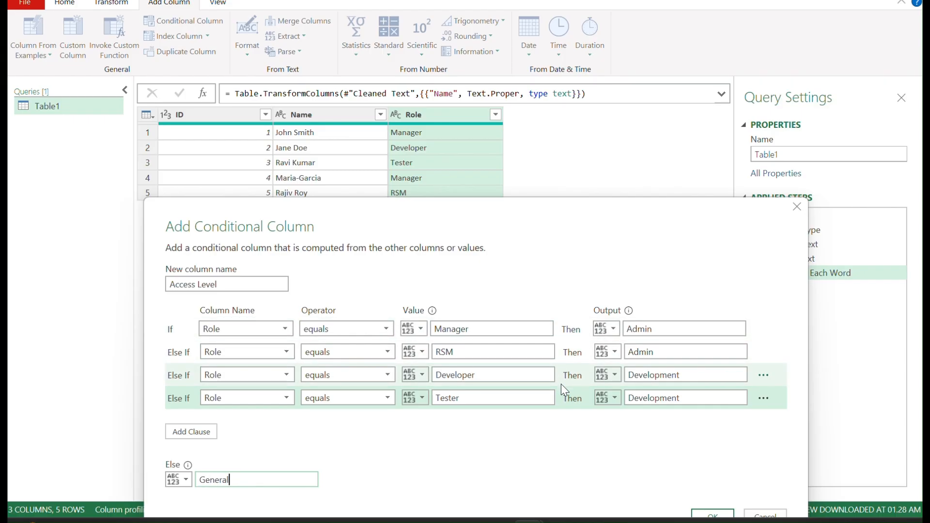
click(712, 516)
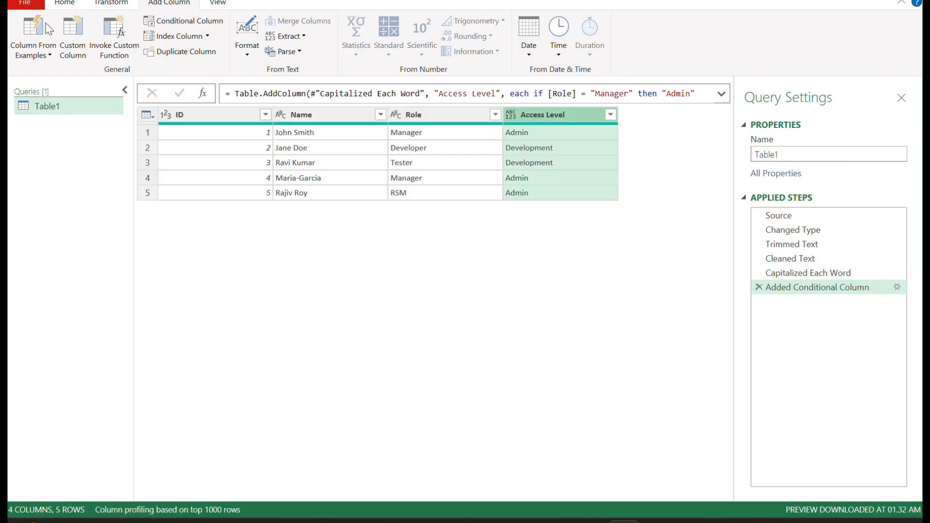
Step: Open a new custom column and name it User ID
click(76, 35)
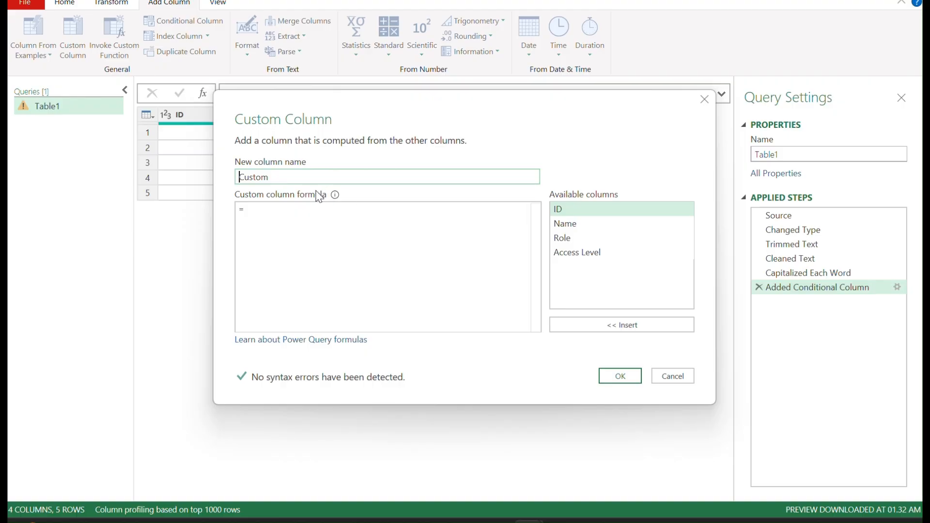
key(ctrl+a)
text(User ID)
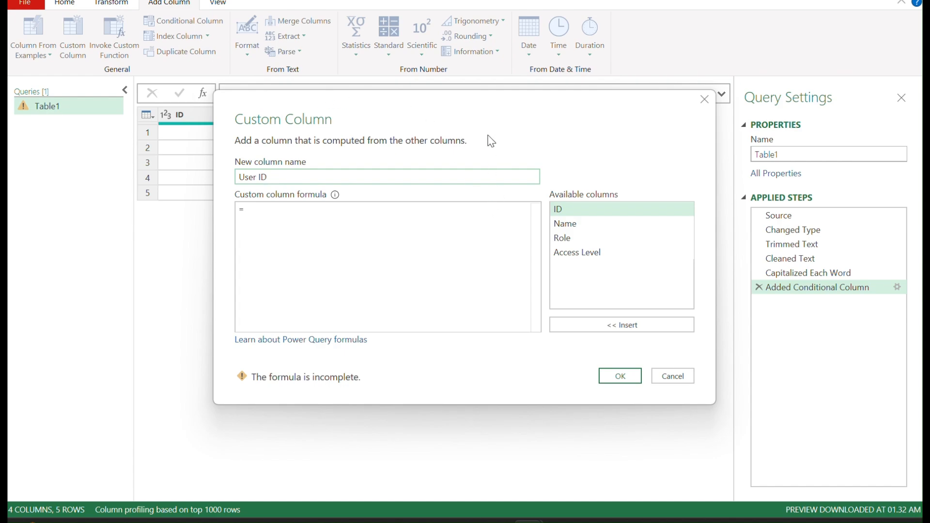
drag(484, 114, 501, 237)
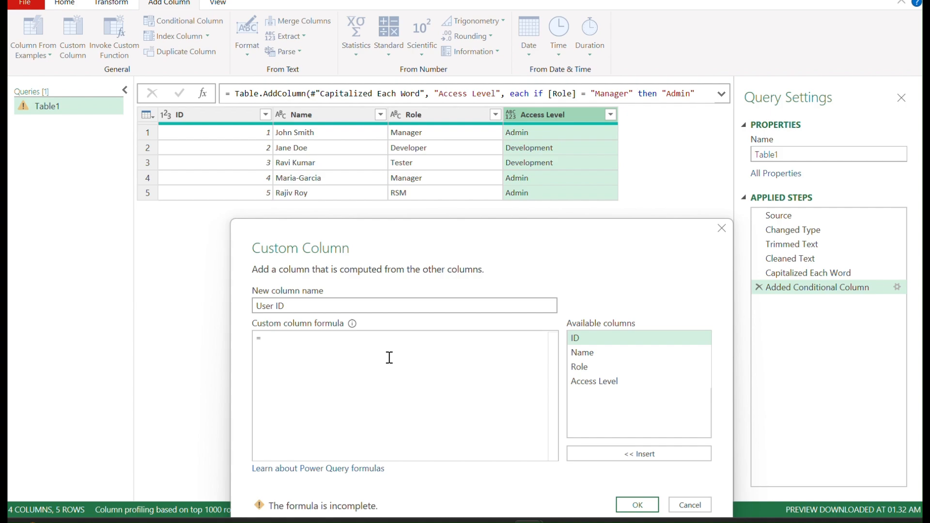
text(let)
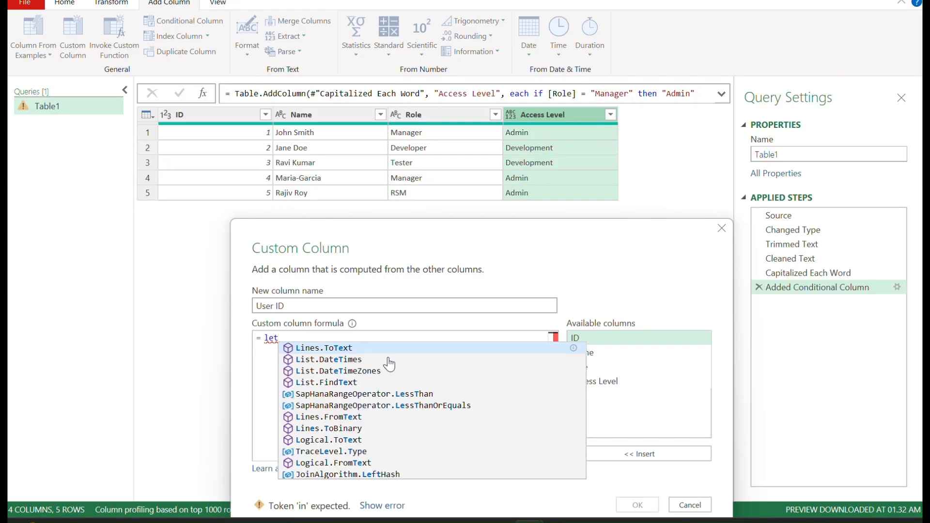
key(Return)
key(BackSpace)
key(BackSpace)
key(BackSpace)
key(BackSpace)
key(BackSpace)
key(BackSpace)
key(BackSpace)
key(BackSpace)
key(BackSpace)
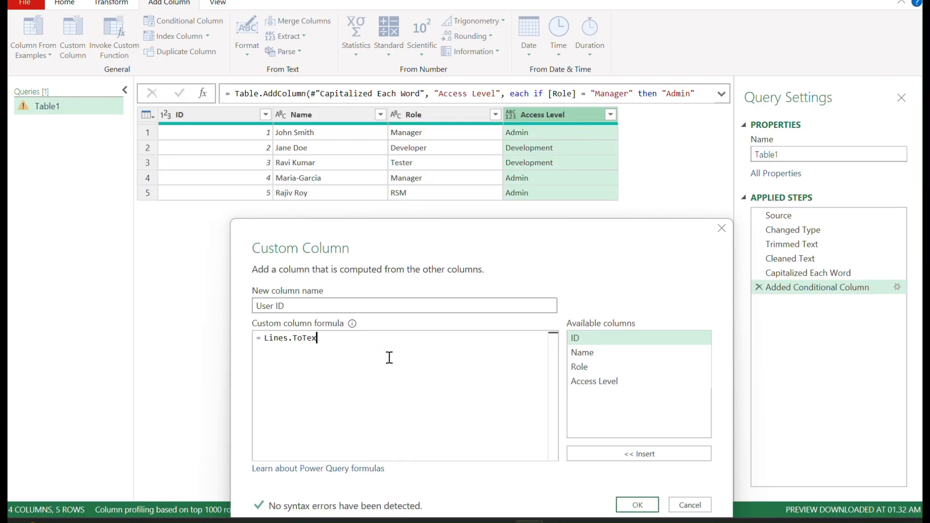
key(BackSpace)
key(BackSpace)
text(et)
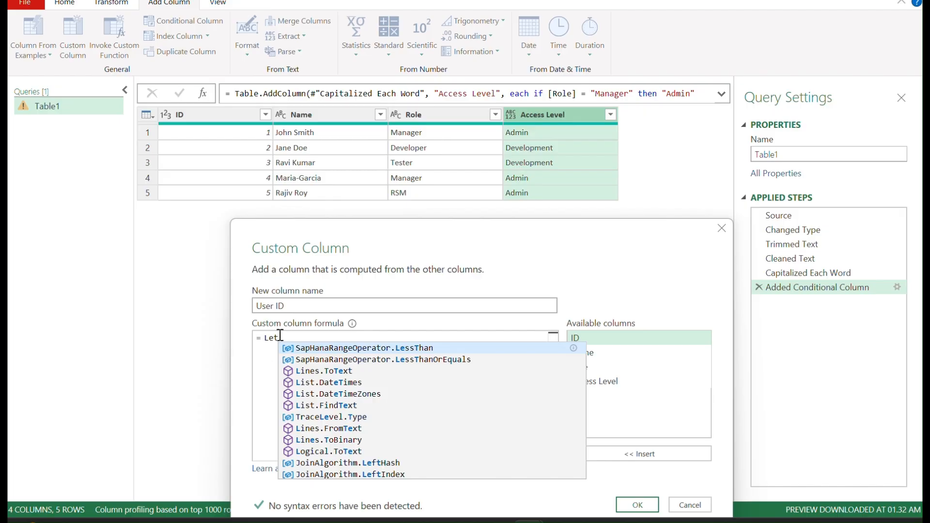
key(Tab)
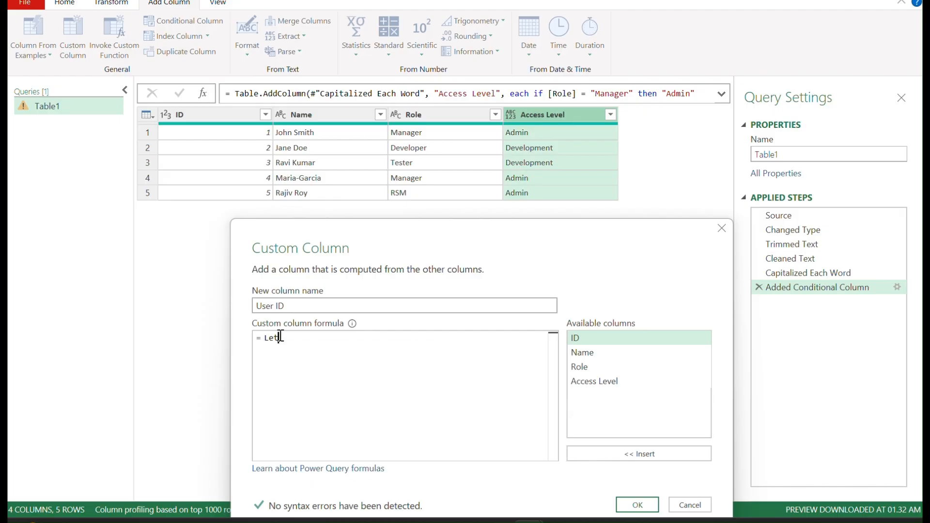
key(BackSpace)
key(BackSpace)
key(BackSpace)
key(BackSpace)
key(BackSpace)
key(BackSpace)
key(BackSpace)
key(BackSpace)
key(BackSpace)
key(BackSpace)
key(BackSpace)
key(BackSpace)
key(BackSpace)
key(BackSpace)
key(BackSpace)
key(BackSpace)
key(BackSpace)
key(BackSpace)
key(BackSpace)
key(BackSpace)
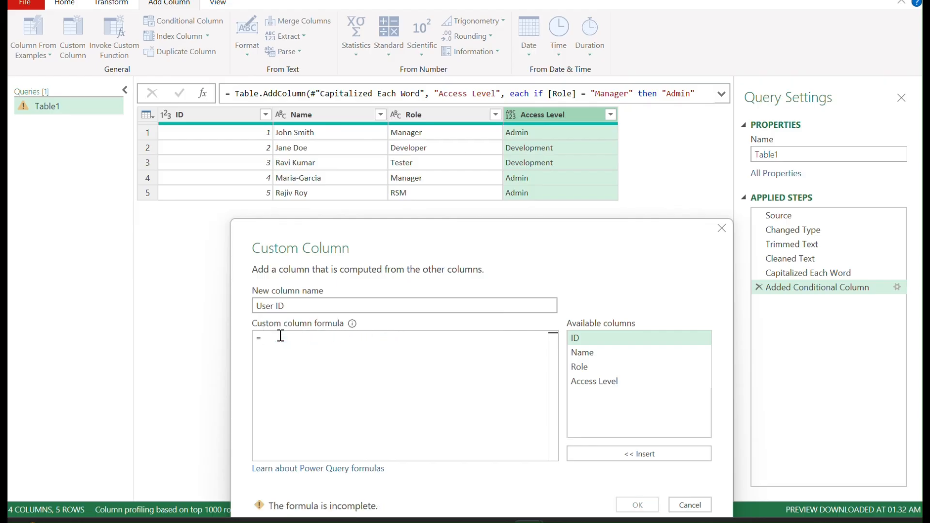
text(let)
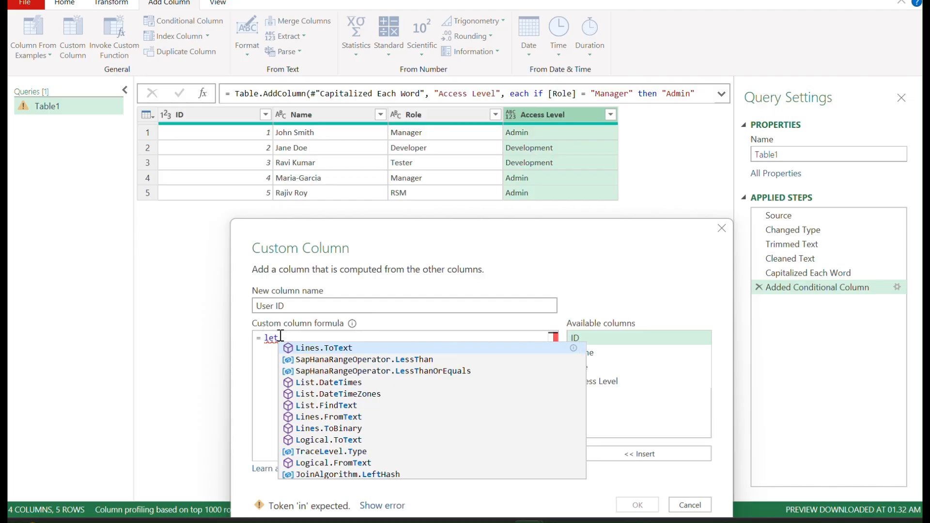
key(Tab)
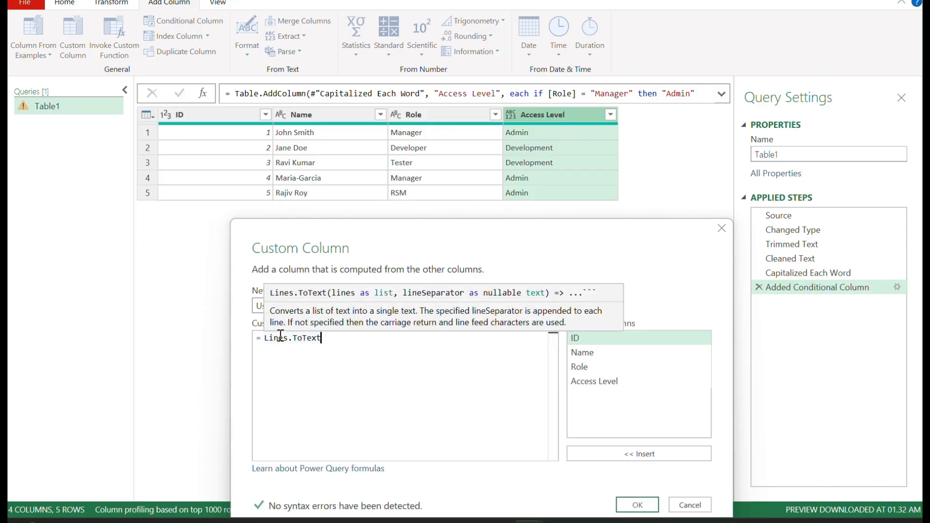
key(BackSpace)
key(BackSpace)
key(BackSpace)
key(BackSpace)
key(BackSpace)
key(BackSpace)
key(BackSpace)
key(BackSpace)
key(BackSpace)
key(BackSpace)
key(BackSpace)
key(BackSpace)
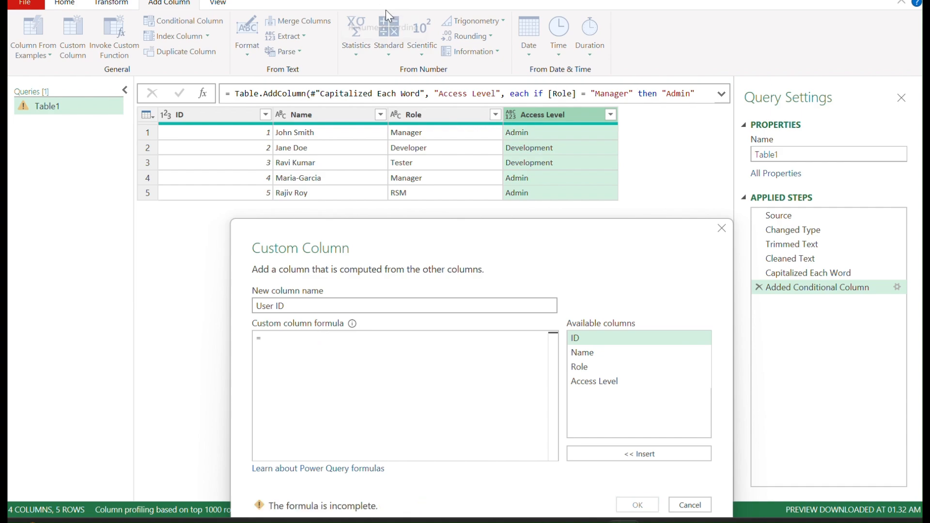
Step: Begin the User ID formula with a let expression followed by blank lines
text(let)
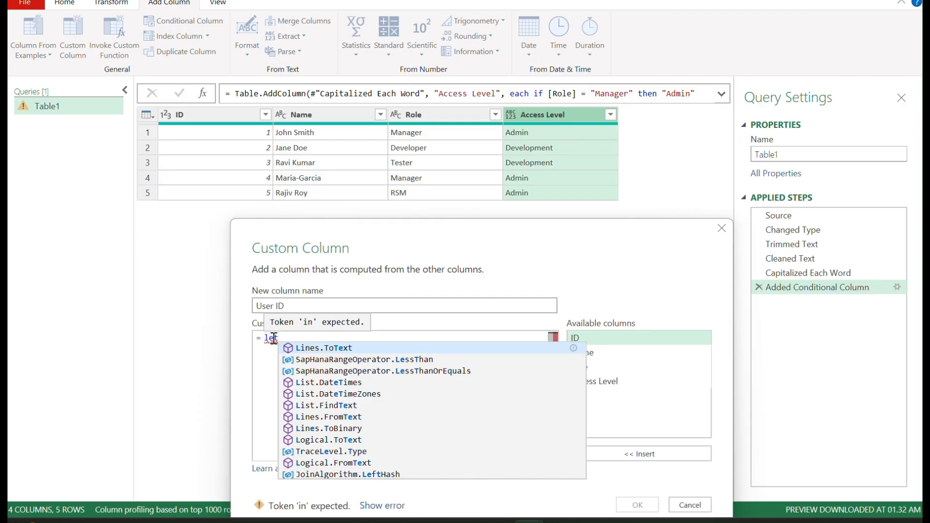
key(Escape)
key(Return)
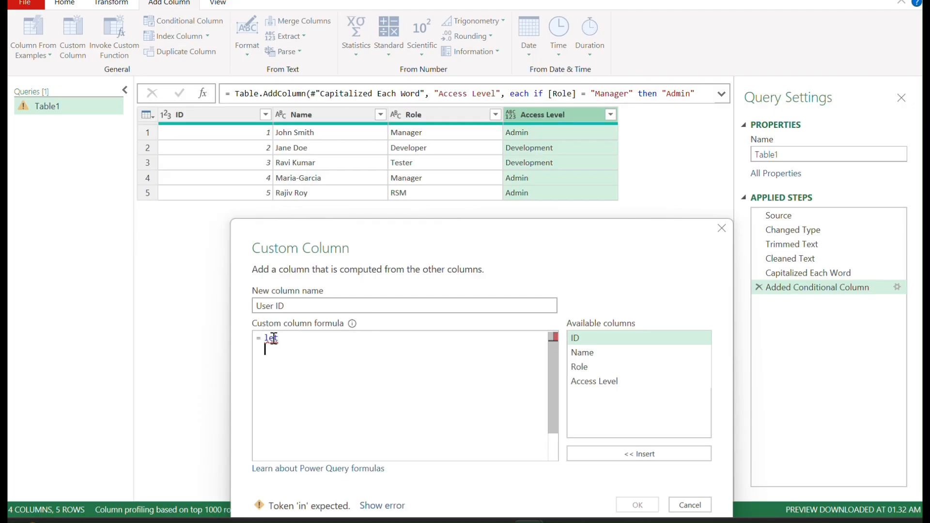
key(Return)
Step: Add the comment "// 1. get the First and Last names from the [Name] column" to the formula
text(// 1. get the First and Las)
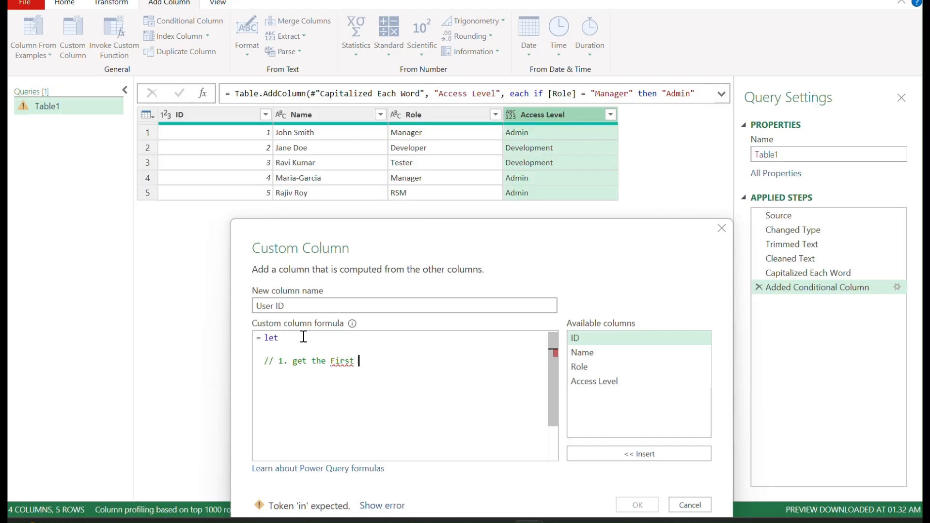
text(t names)
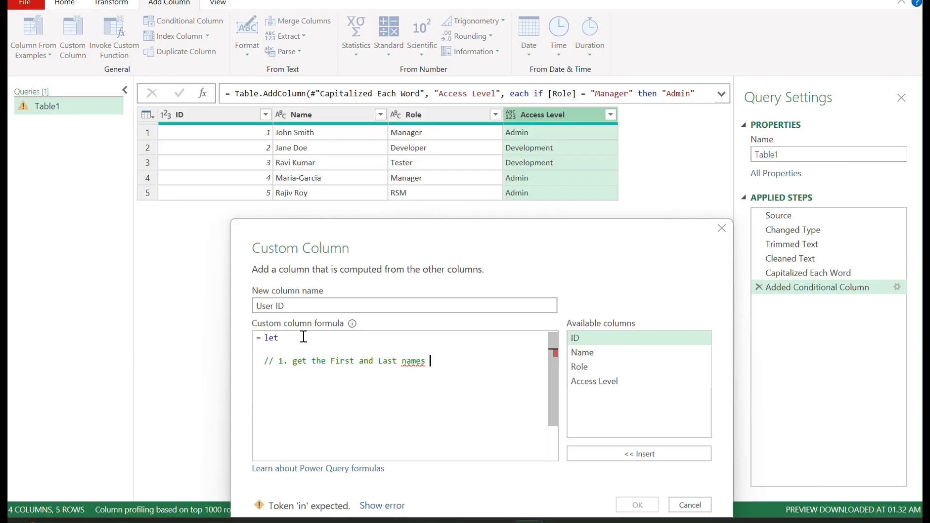
key(BackSpace)
key(BackSpace)
key(BackSpace)
key(BackSpace)
text(mes)
text(from the [Name] )
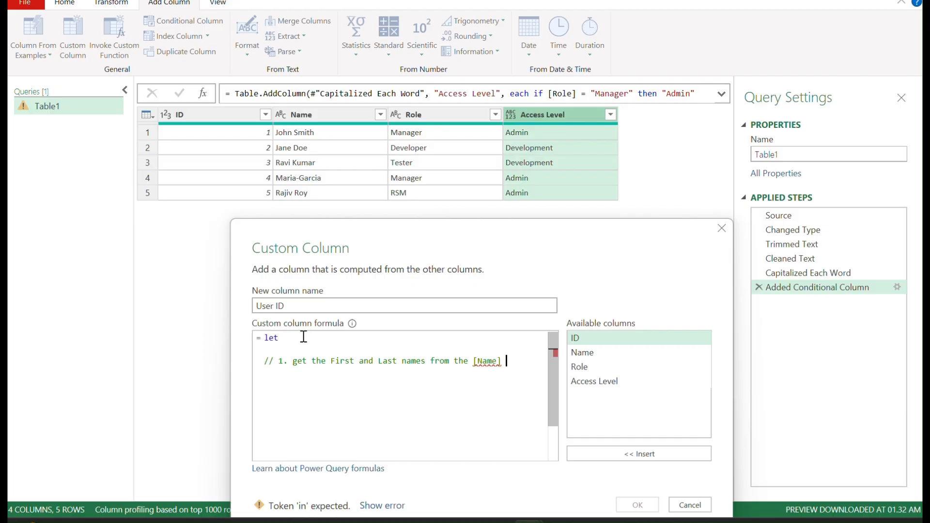
text(column)
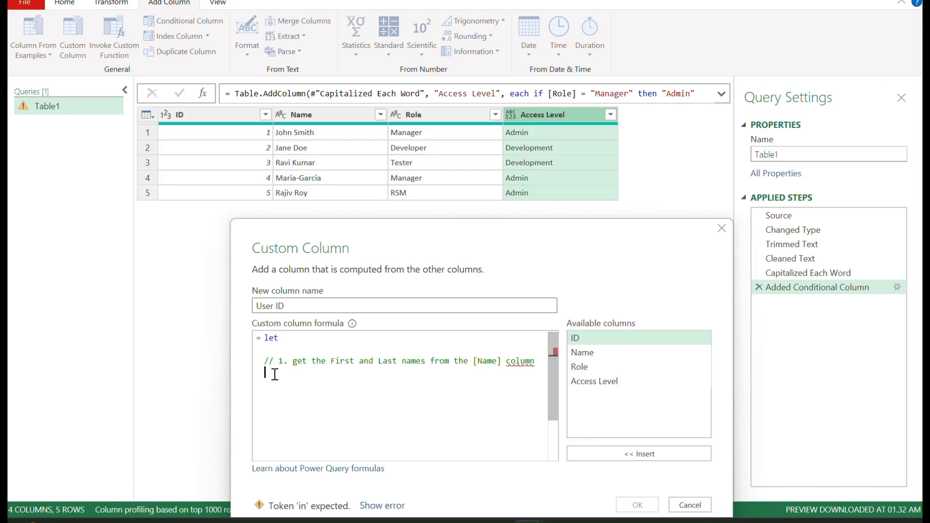
Step: Add the line SplitName = Text.Split([Name]," "), to split each name on spaces
text(Split)
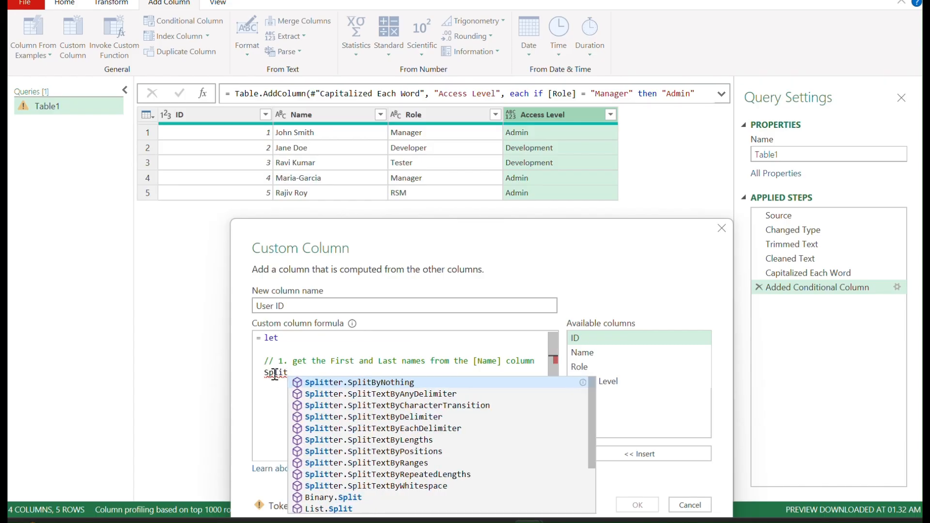
text(Name = )
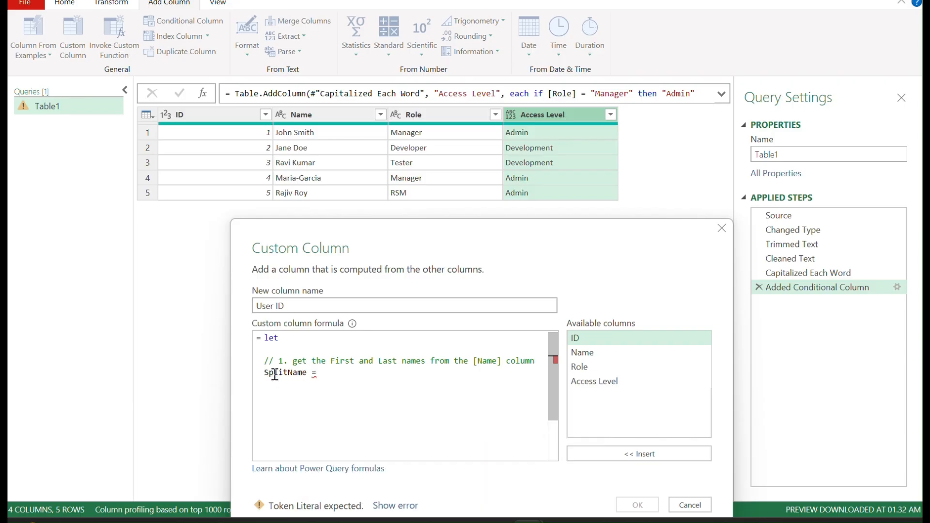
text(Text)
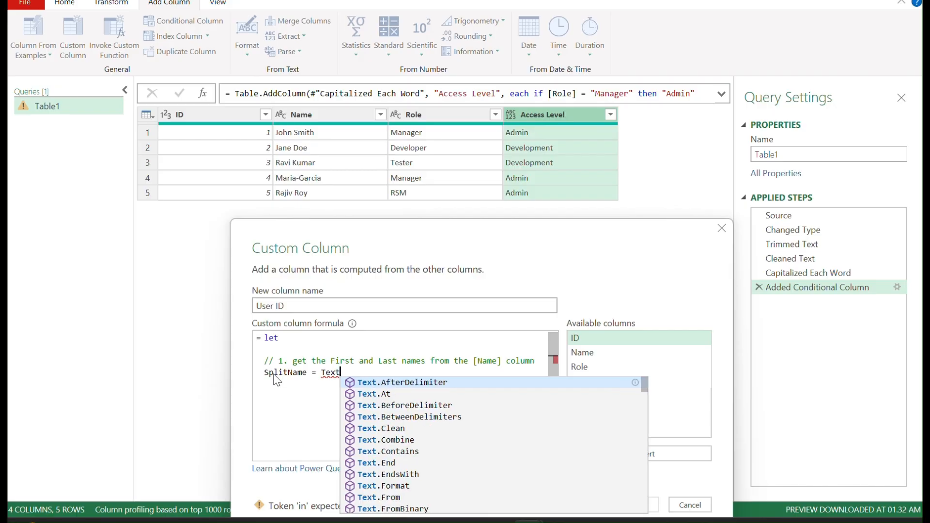
text(.Split)
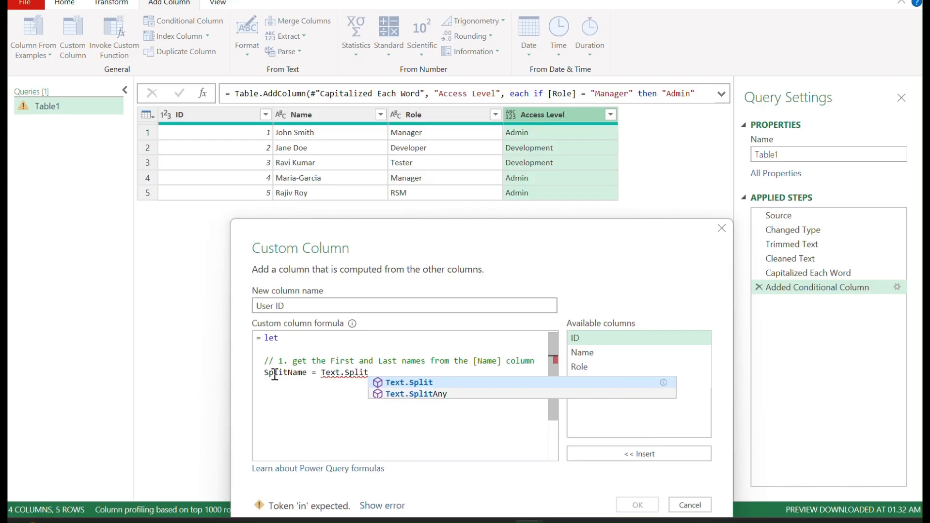
text(()
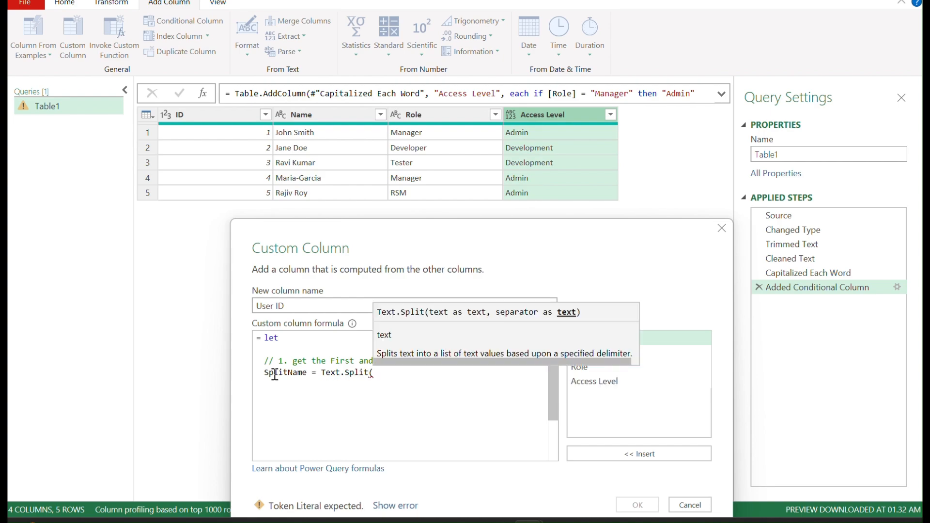
text([Name)
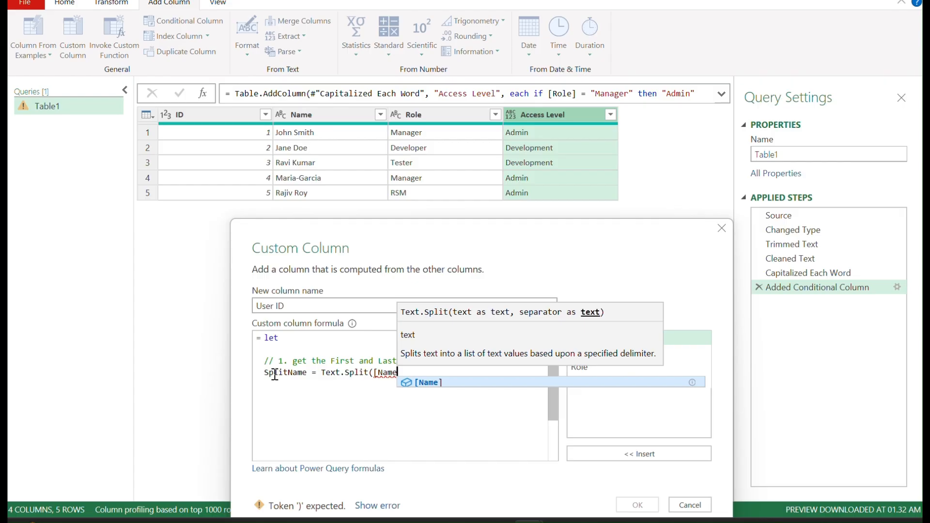
text(],")
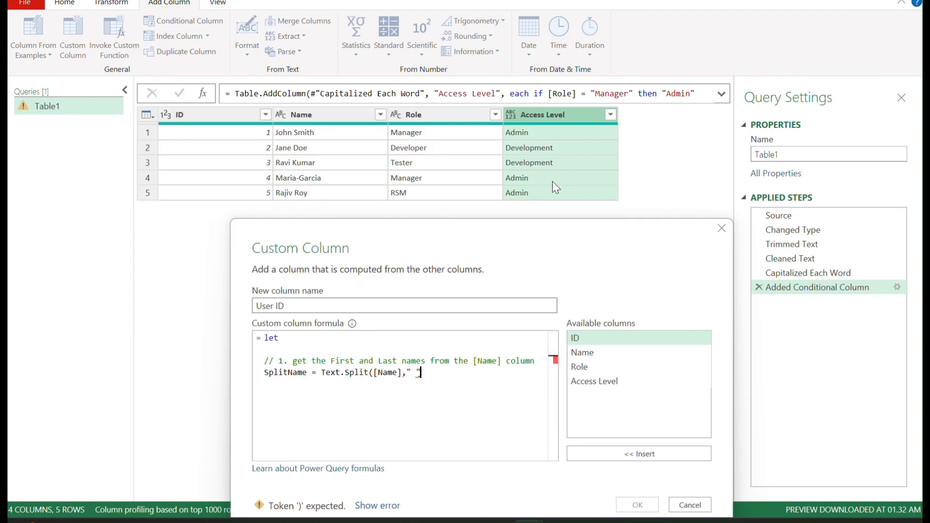
text(),)
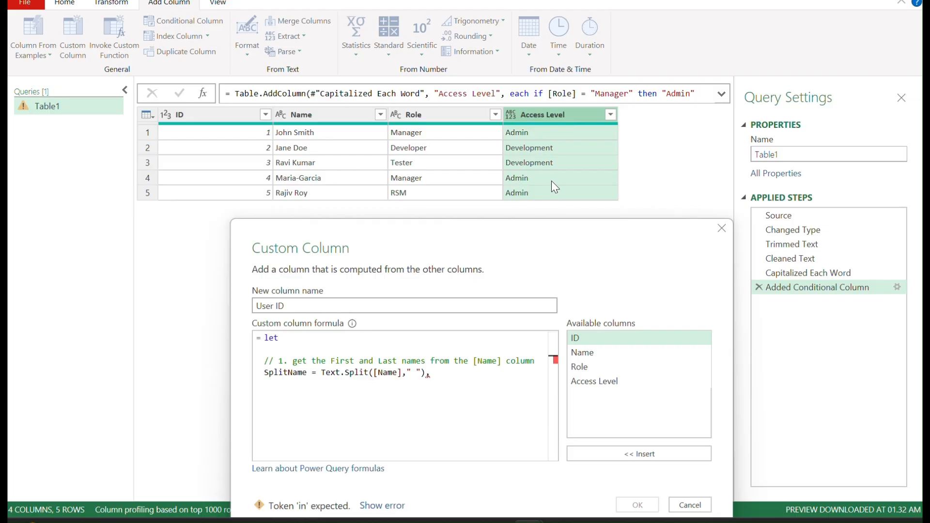
key(Return)
Step: Add the line FName=SplitName{0}, to take the first name from the split list
text(F)
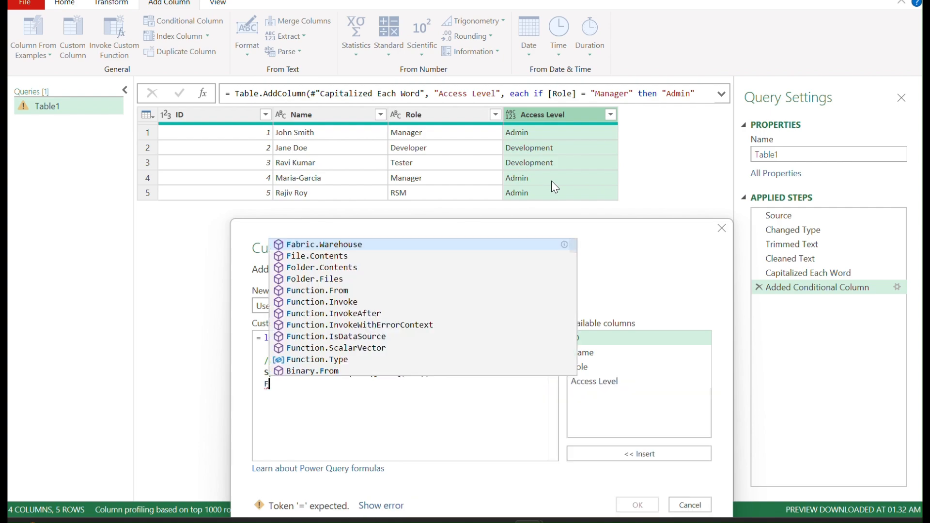
text(Name)
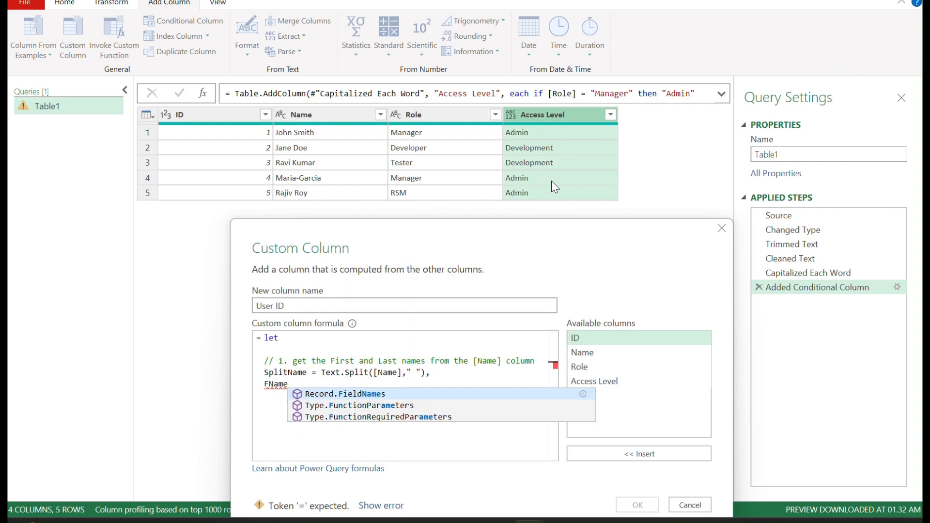
text(=)
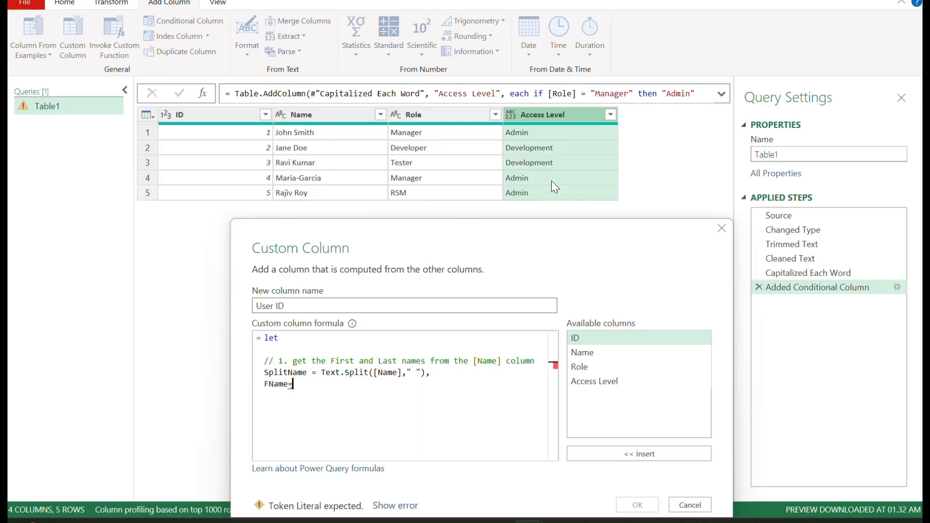
text(Sp)
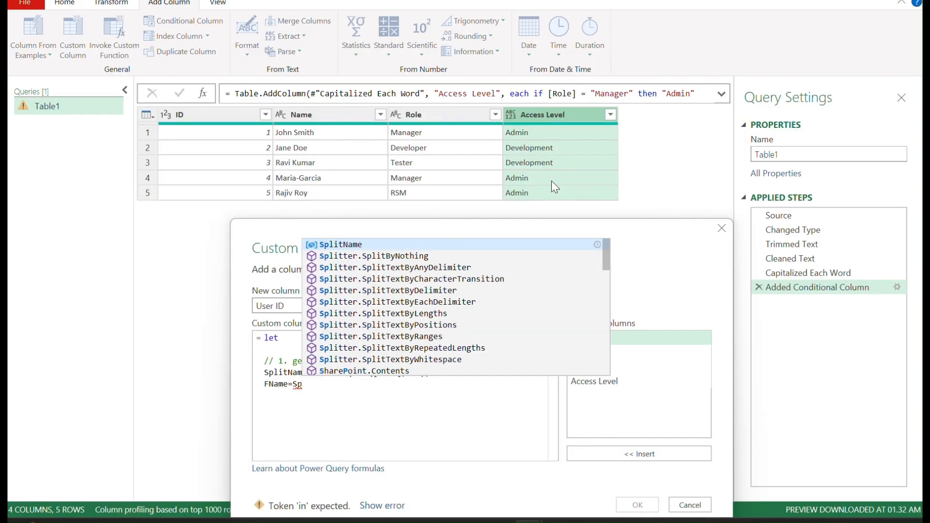
text(lit)
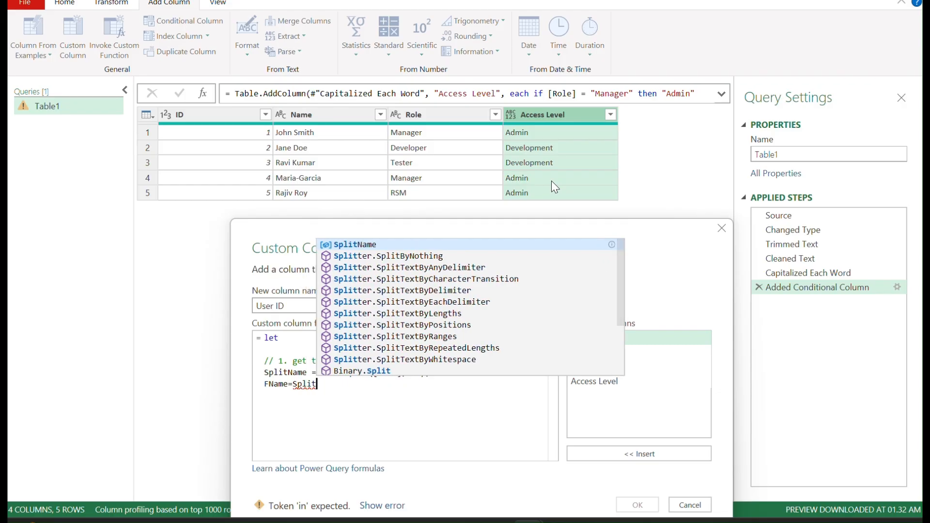
key(Tab)
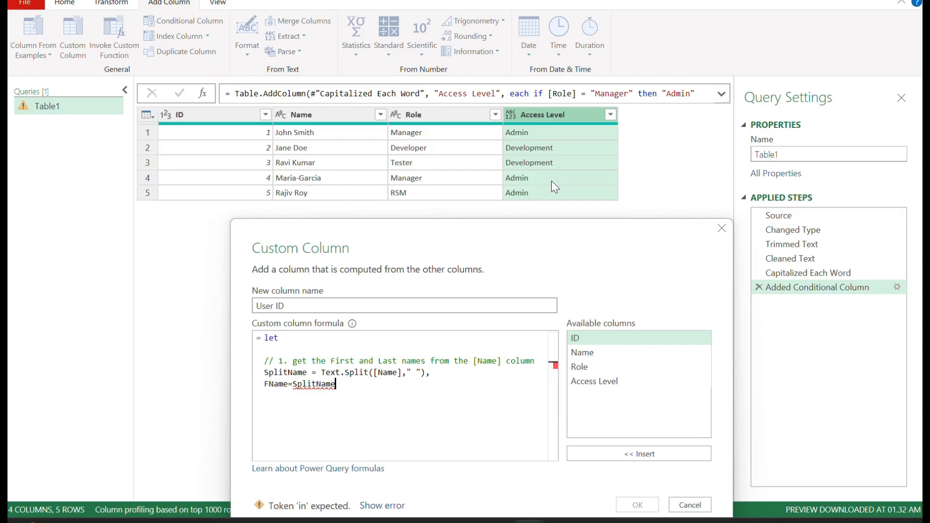
text({)
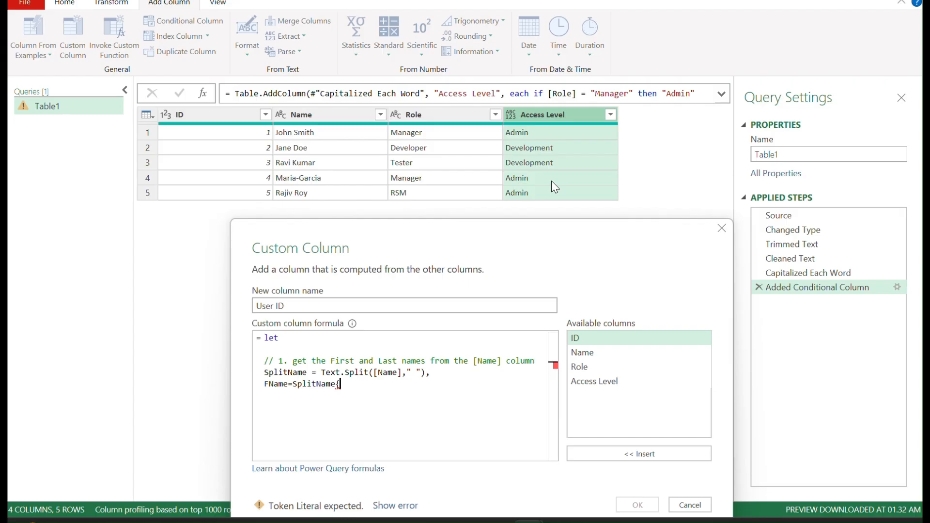
text(0})
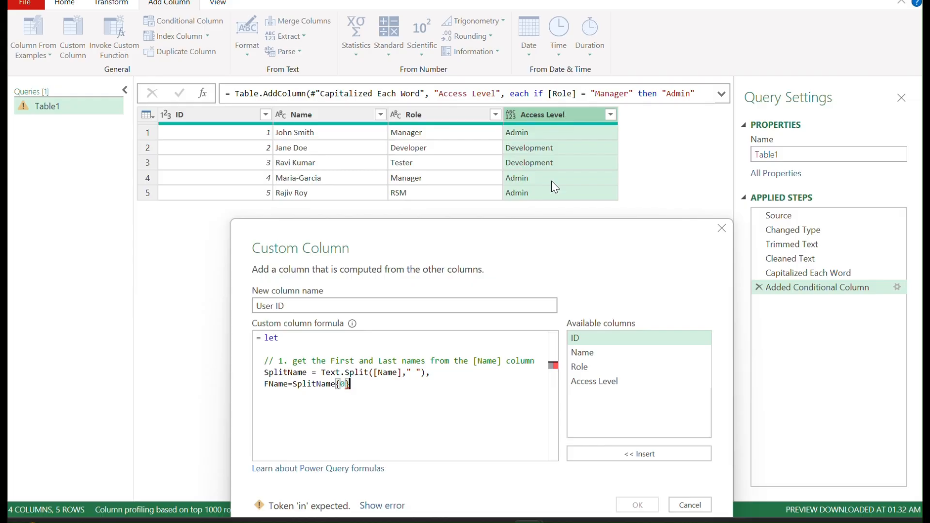
text(,)
key(Return)
Step: Start the LName line as if List.Count(SplitName)>1 then SplitName{1}
text(LName)
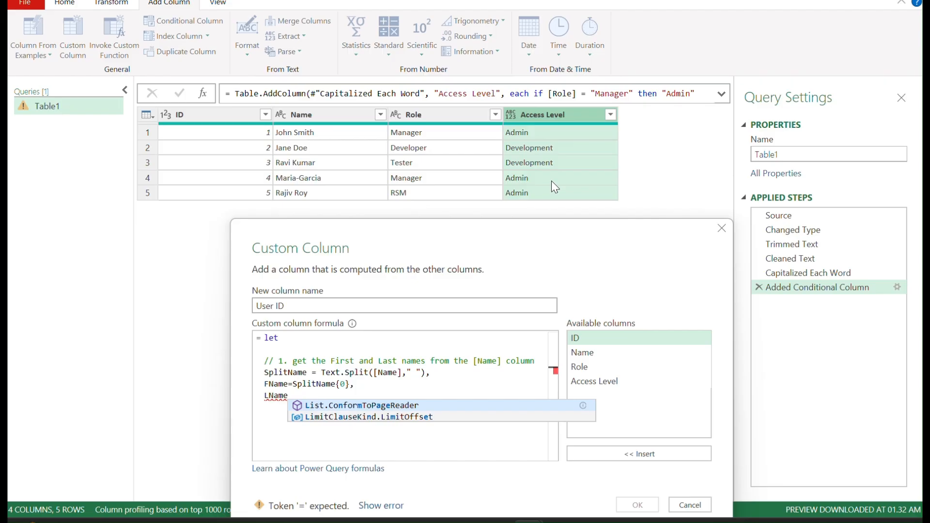
text(=)
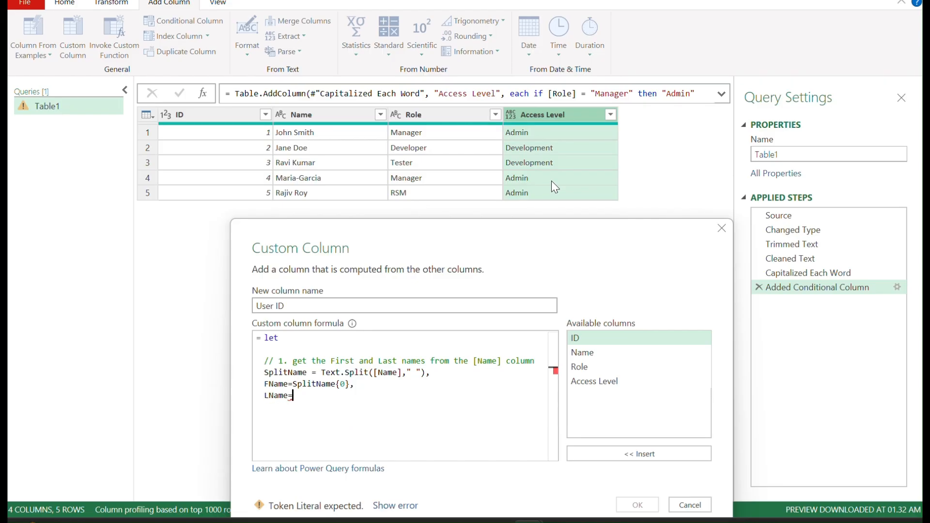
text(if)
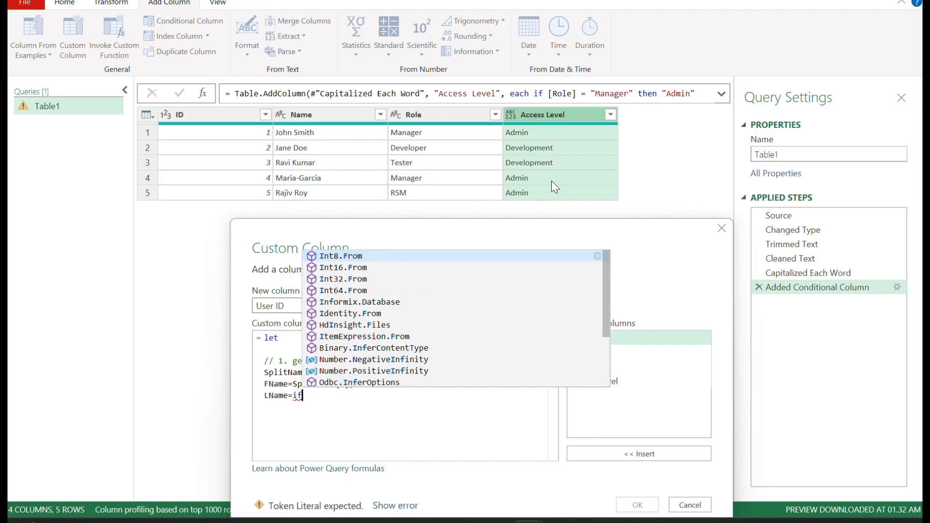
text( L)
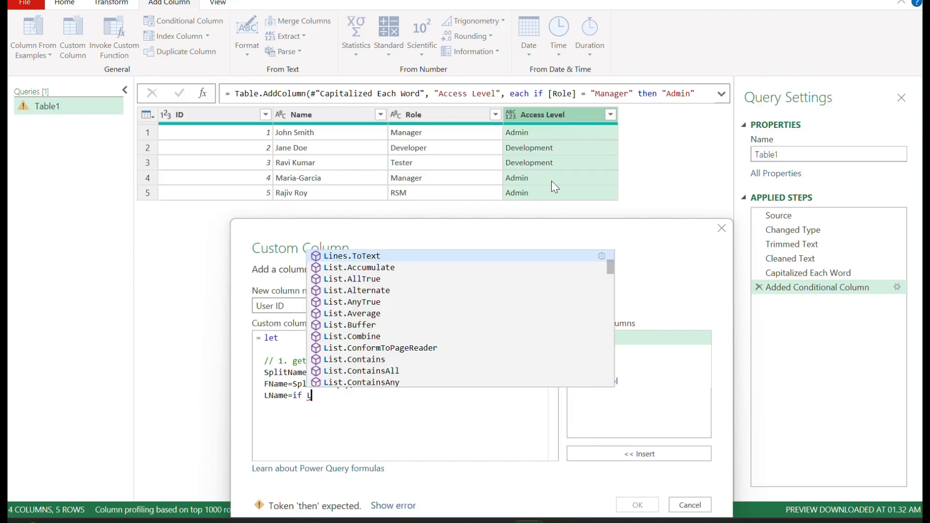
text(ist.Count)
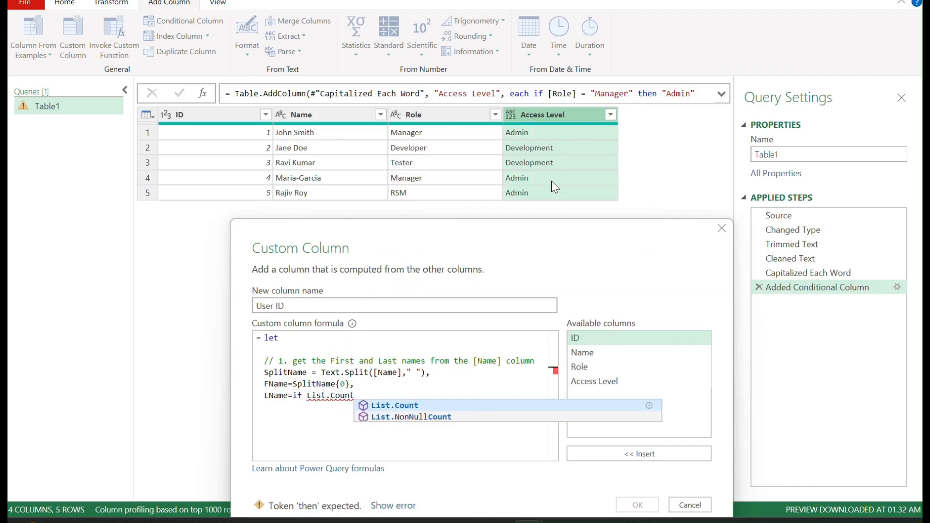
text((Split)
key(Tab)
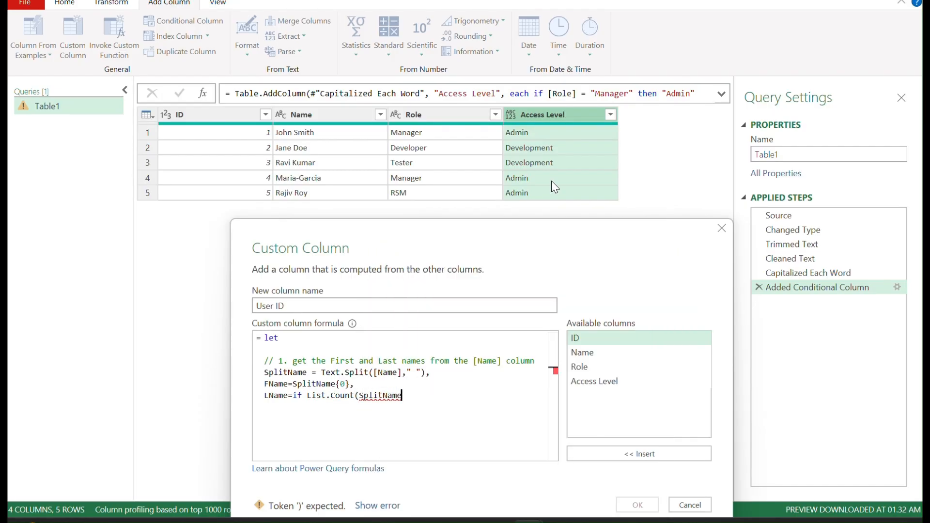
text()>)
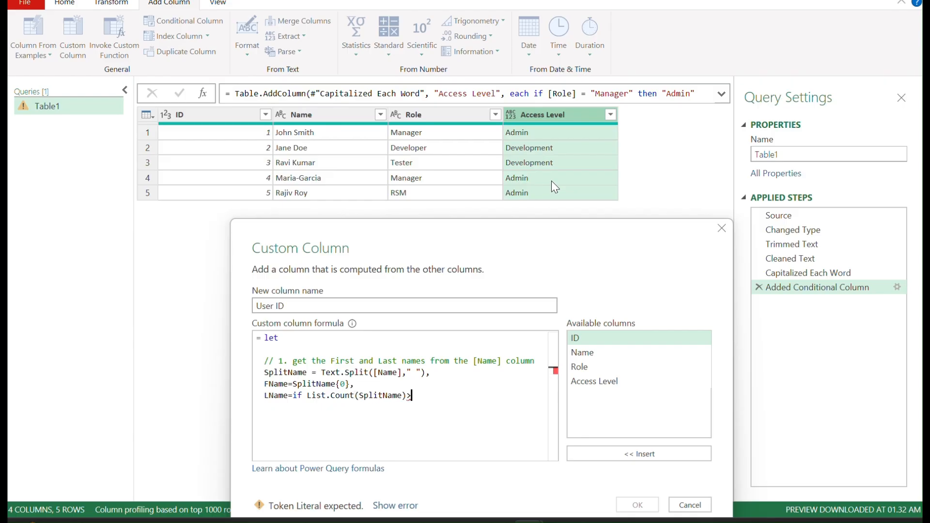
text(1 then)
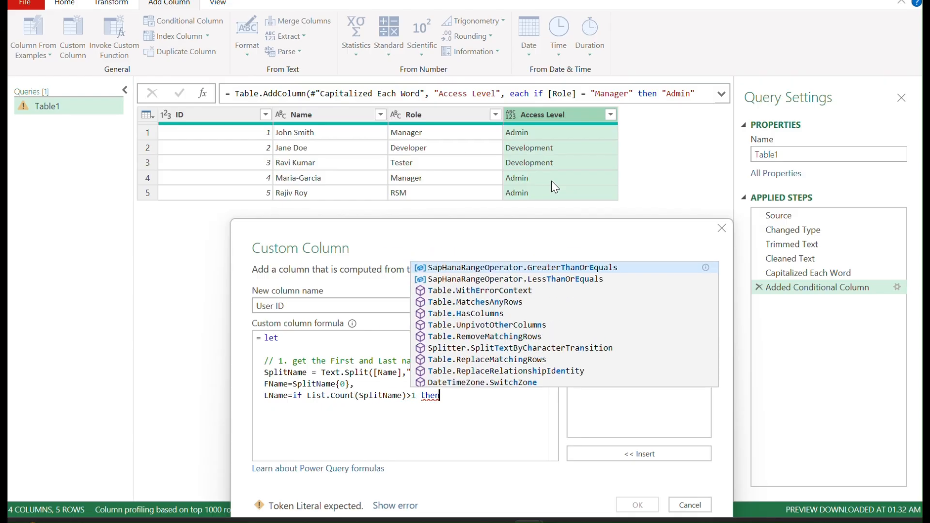
text( Spl)
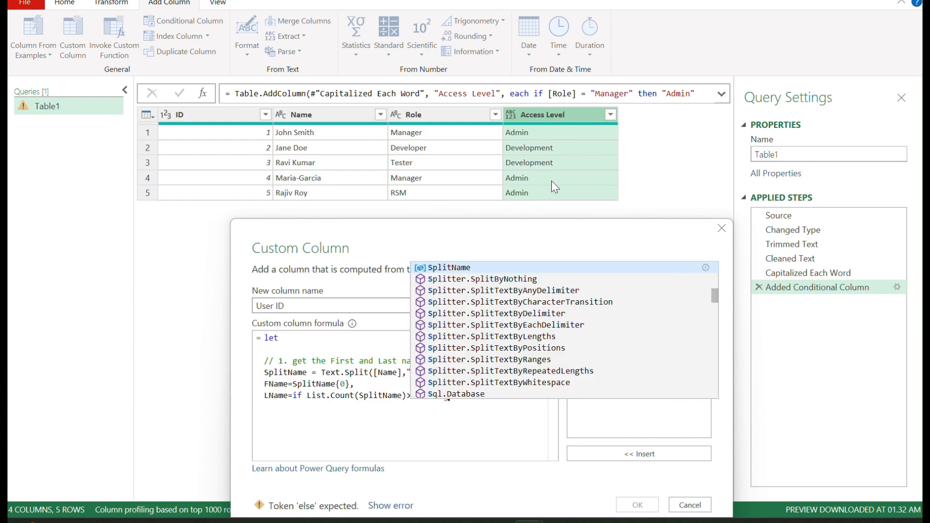
text(it)
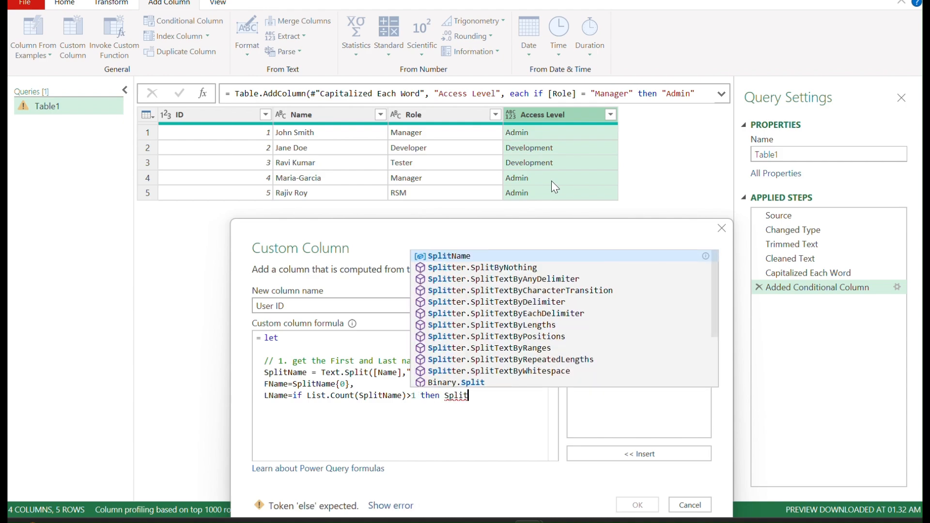
text(Name)
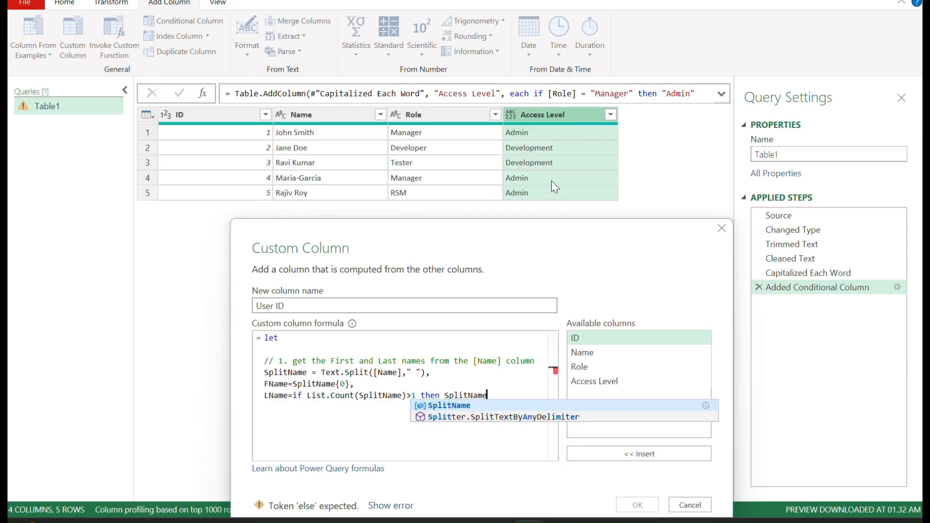
text({)
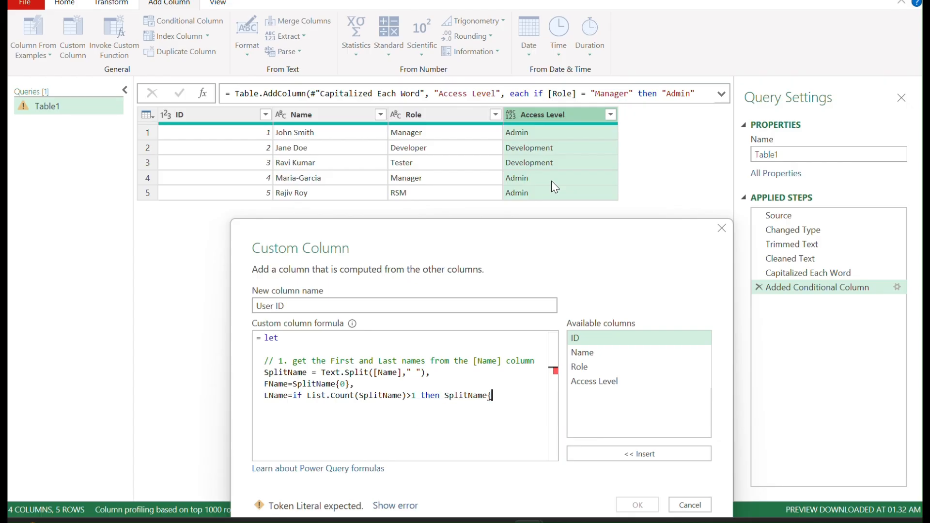
text(1})
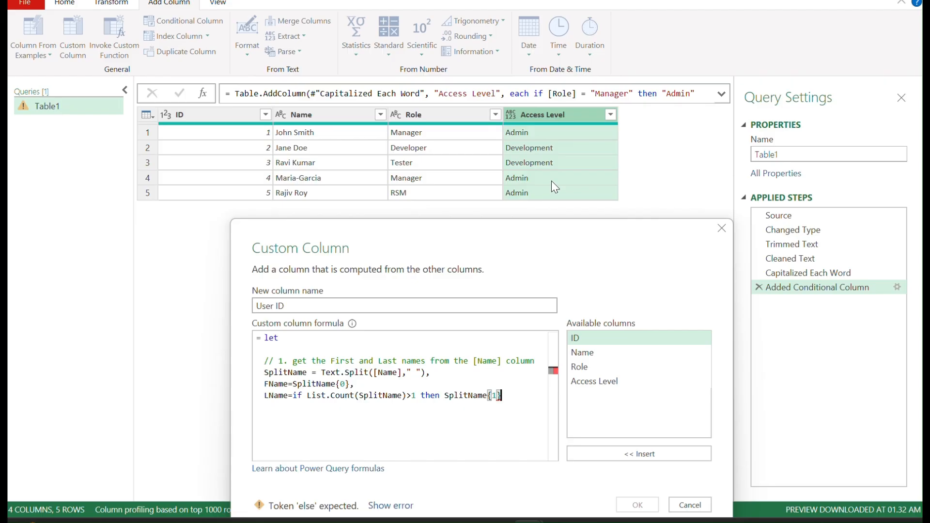
Step: Finish the LName expression on a new line with else "XXX", followed by a comma
key(Return)
text(els)
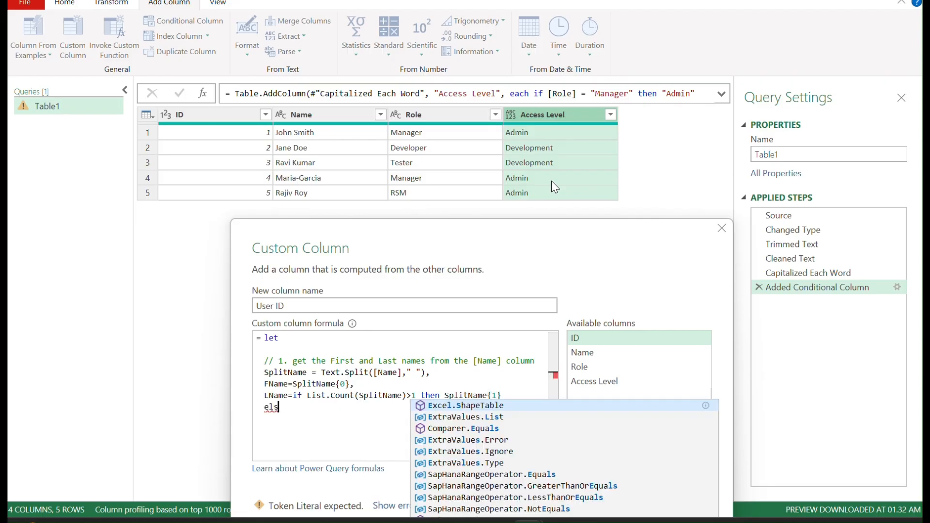
text(e "")
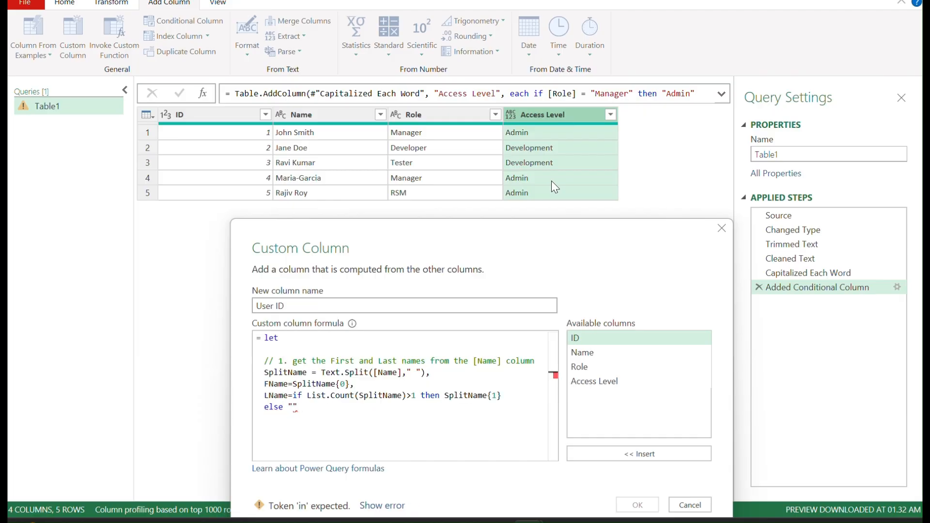
text(XXX)
text(,)
key(Return)
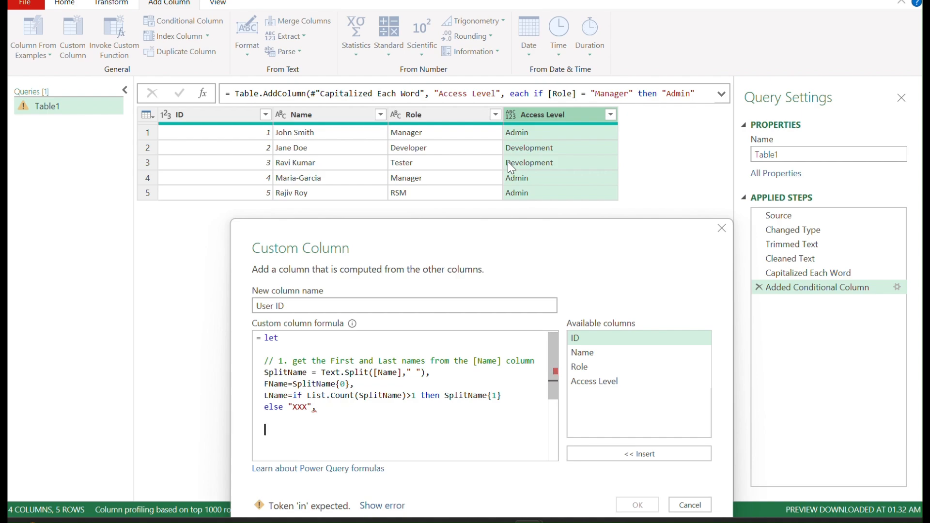
Step: Add the comment "//clean the names before taking 3 laters" below the LName line
scroll(417, 368, down, 1)
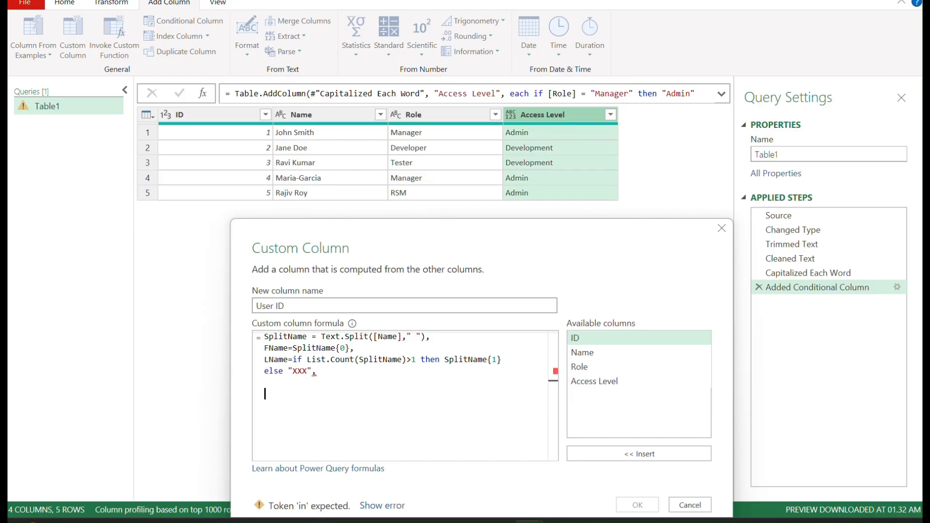
text(//clean the names)
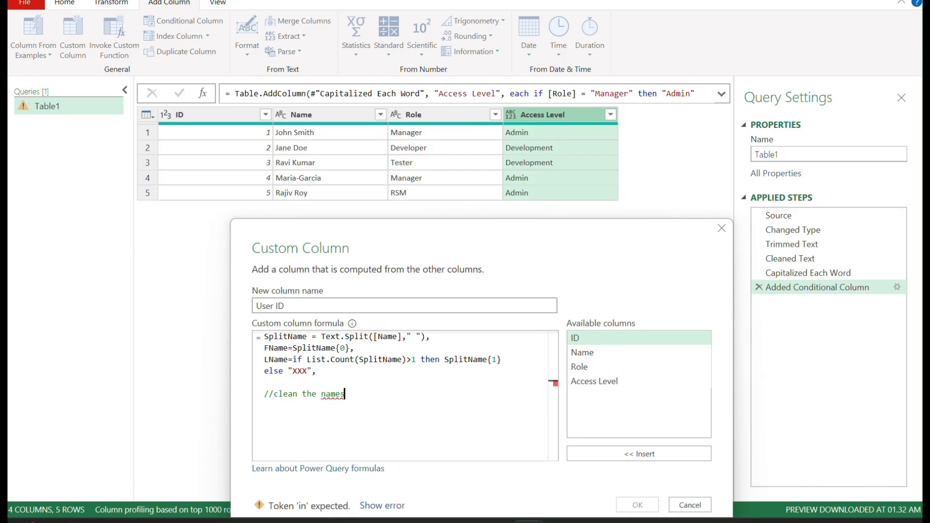
text( before taking 3 laters)
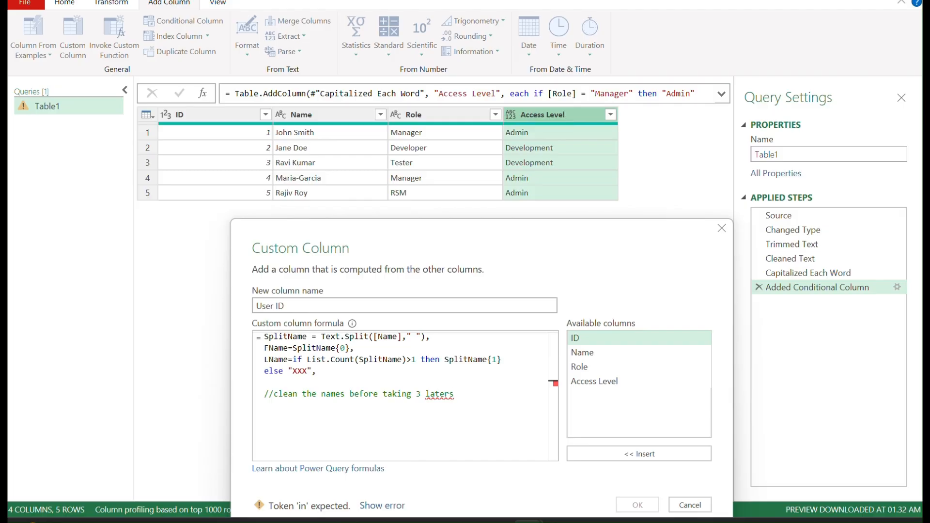
Step: Correct the comment's misspelled word to "letters"
key(BackSpace)
key(BackSpace)
key(BackSpace)
key(BackSpace)
text(tters)
key(BackSpace)
key(BackSpace)
key(BackSpace)
key(BackSpace)
key(BackSpace)
key(BackSpace)
text(etters)
Step: On a new line, start the CleanFName definition as CleanFName = Text.Select(FName
key(Return)
text(CleanF)
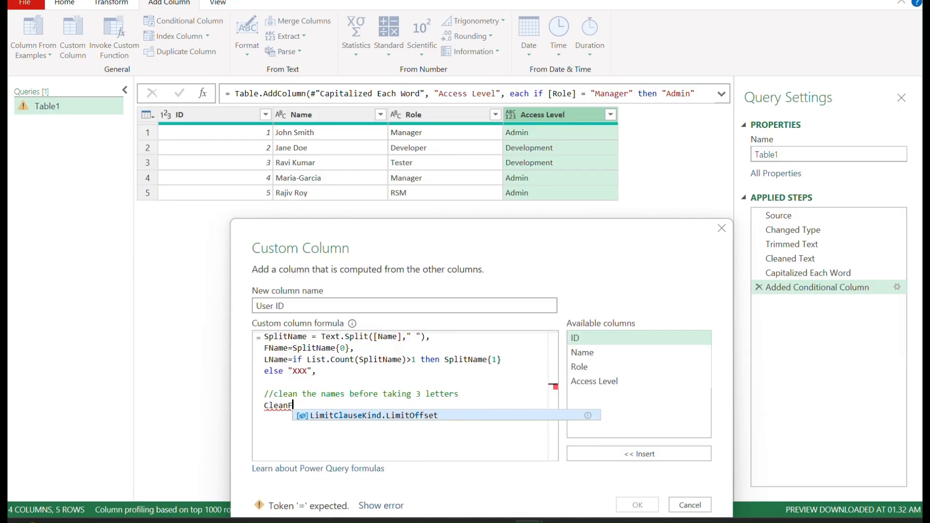
text(Nam)
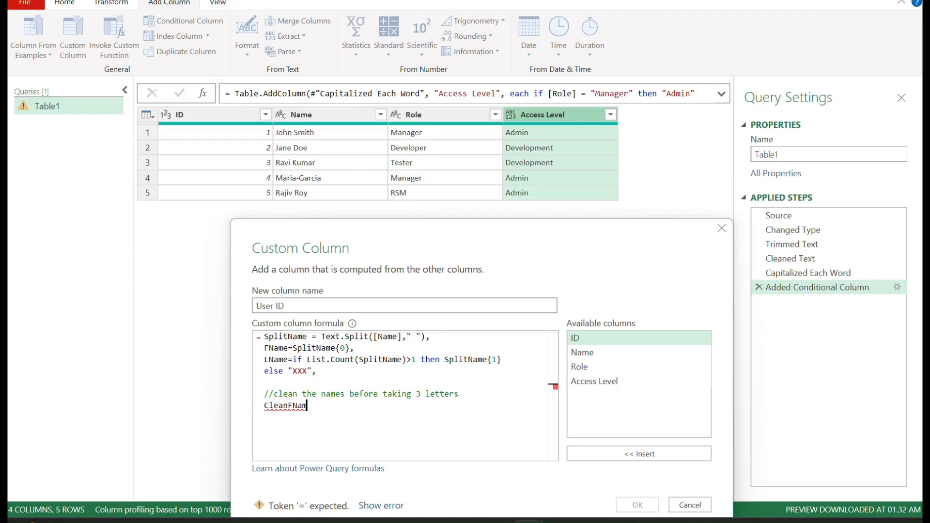
text(e =)
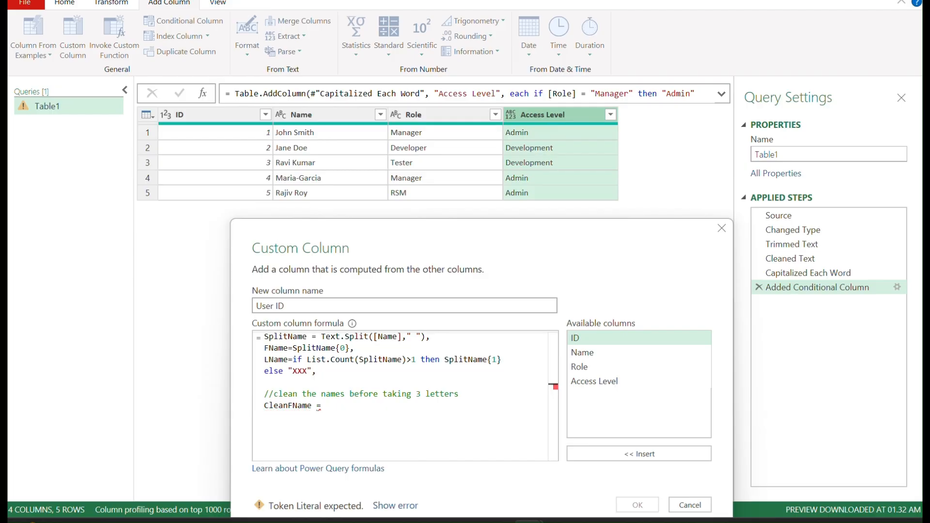
text( Text)
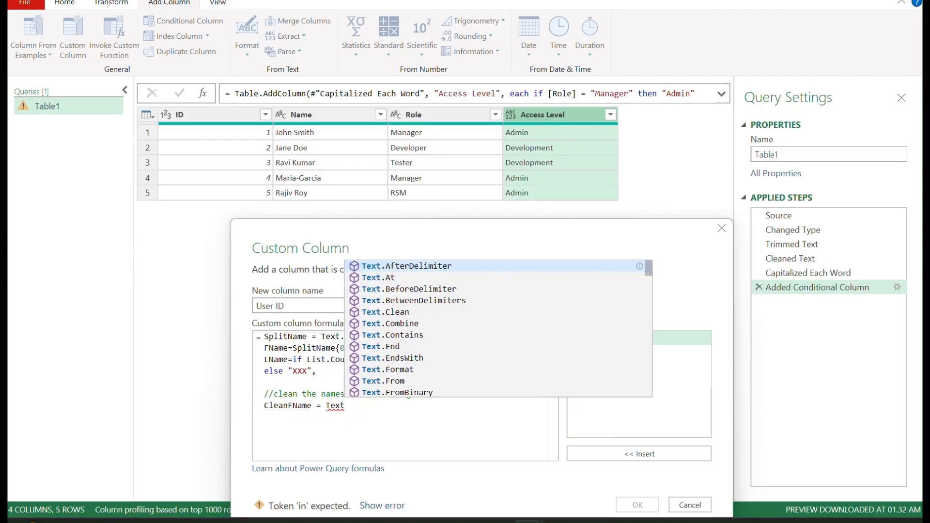
text(.Select)
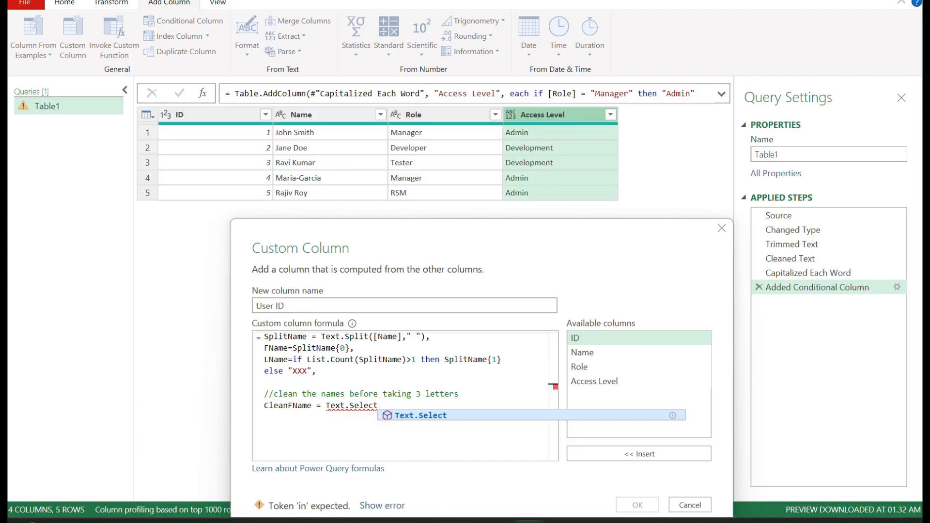
key(Escape)
text(()
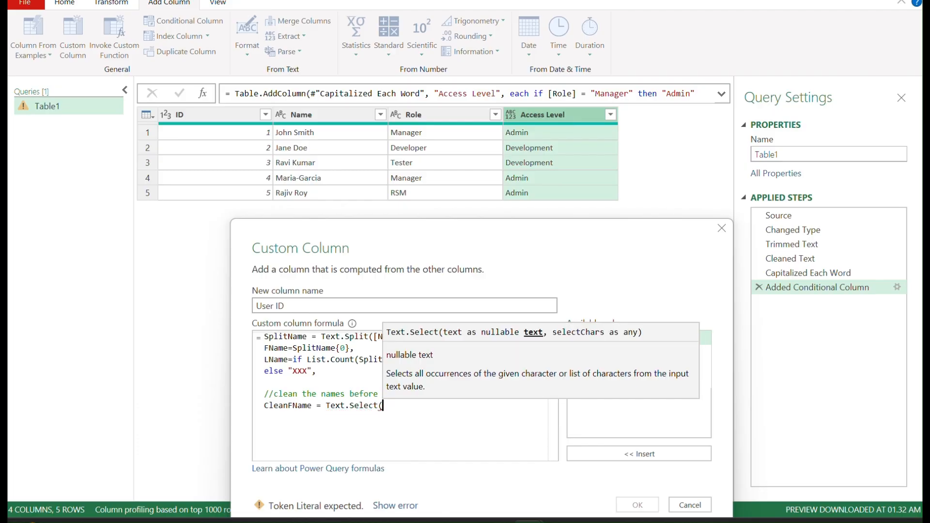
text(FN)
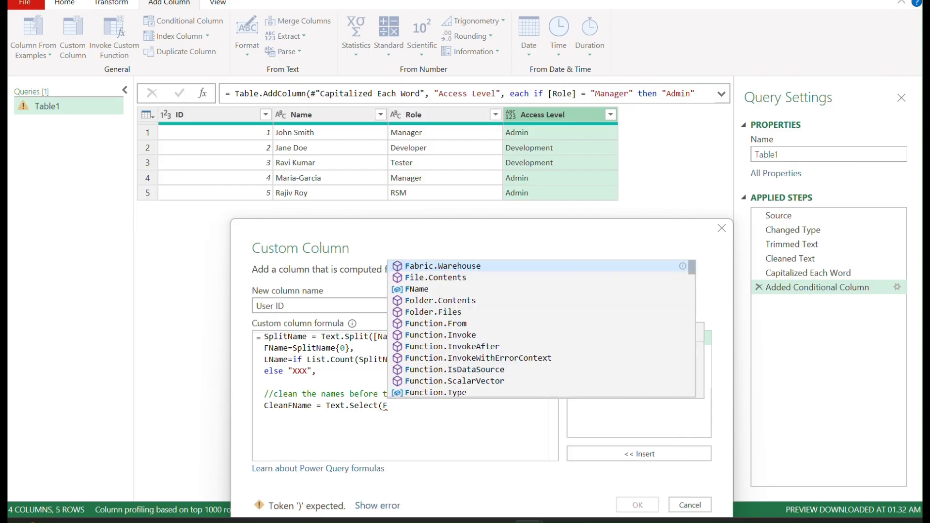
text(ame)
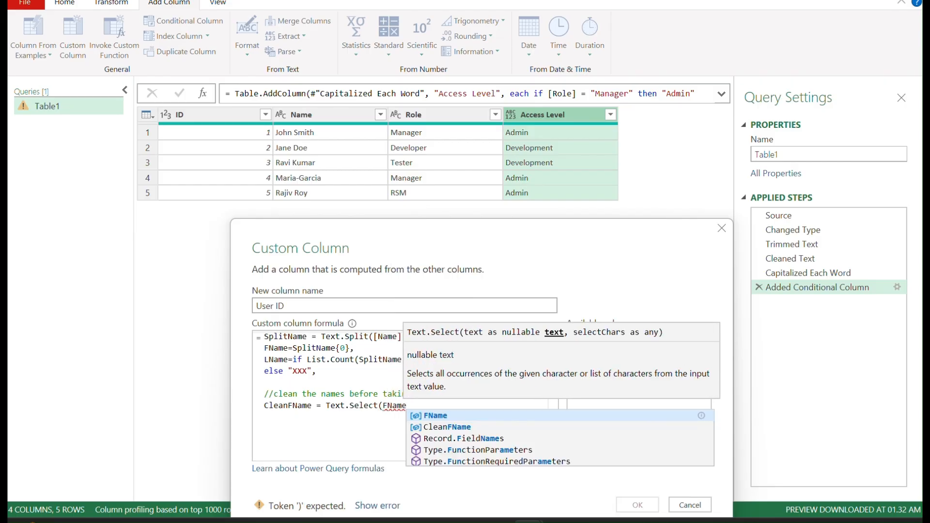
text(,{)
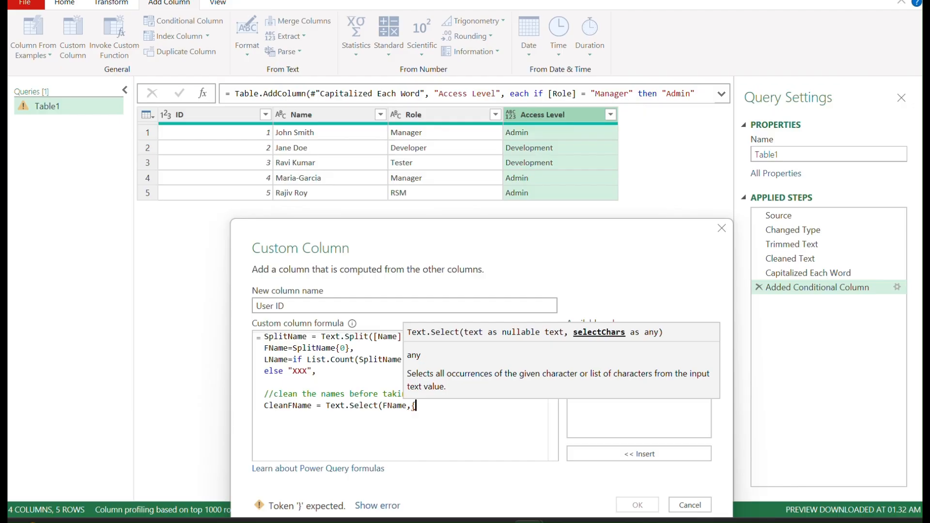
text("")
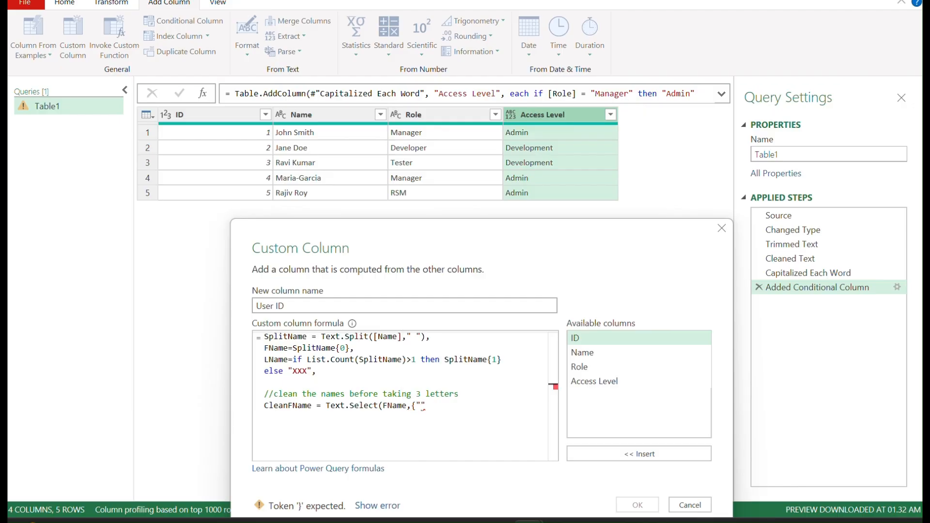
text(a)
Step: Complete the CleanFName line with the character list {"a".."z","A".."Z"}, closing parentheses and a trailing comma
text(..)
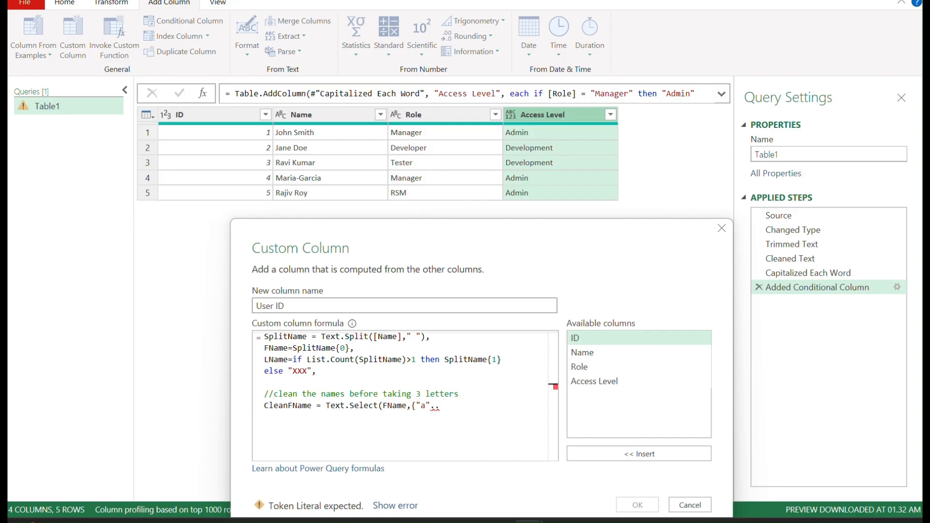
text("z")
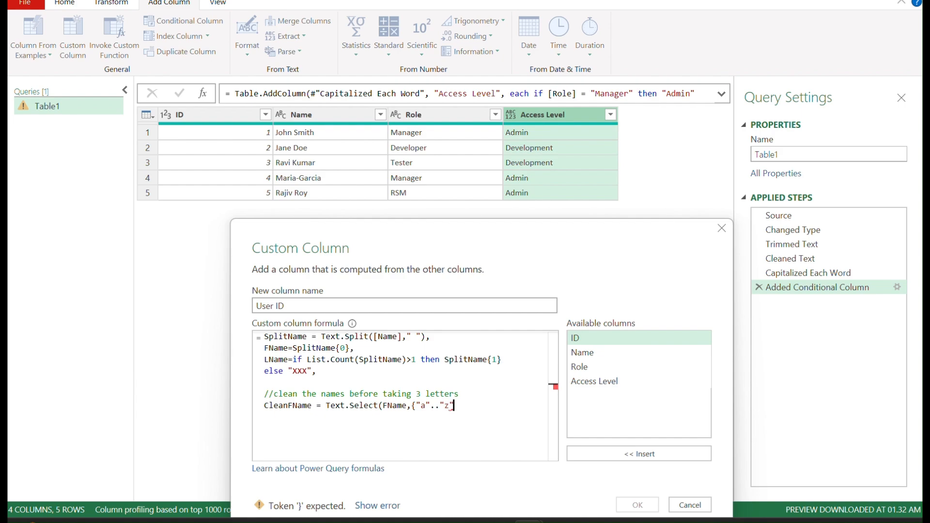
text(,"A"..)
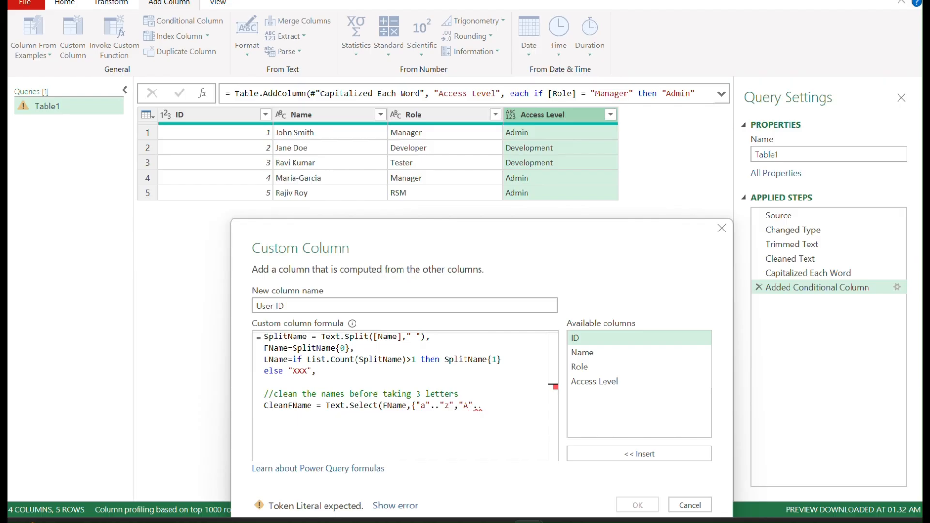
text("Z")
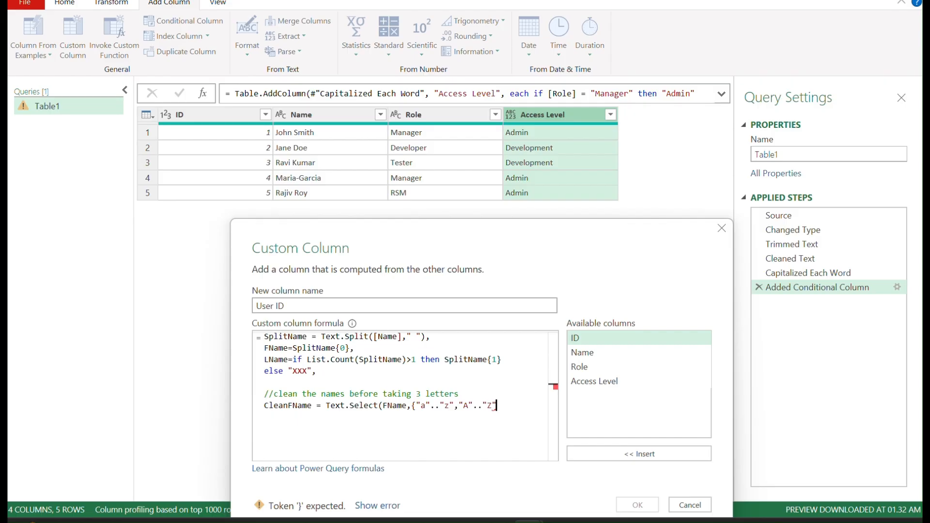
text(}))
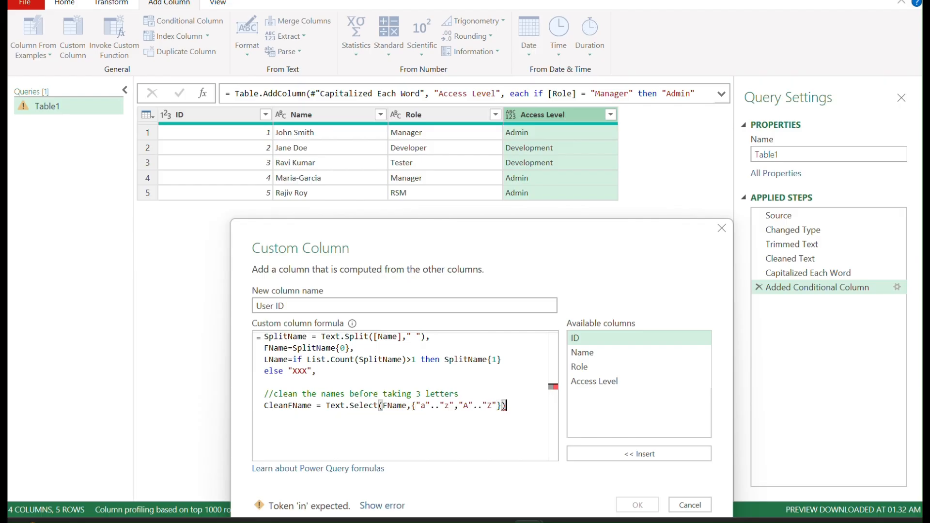
text(,)
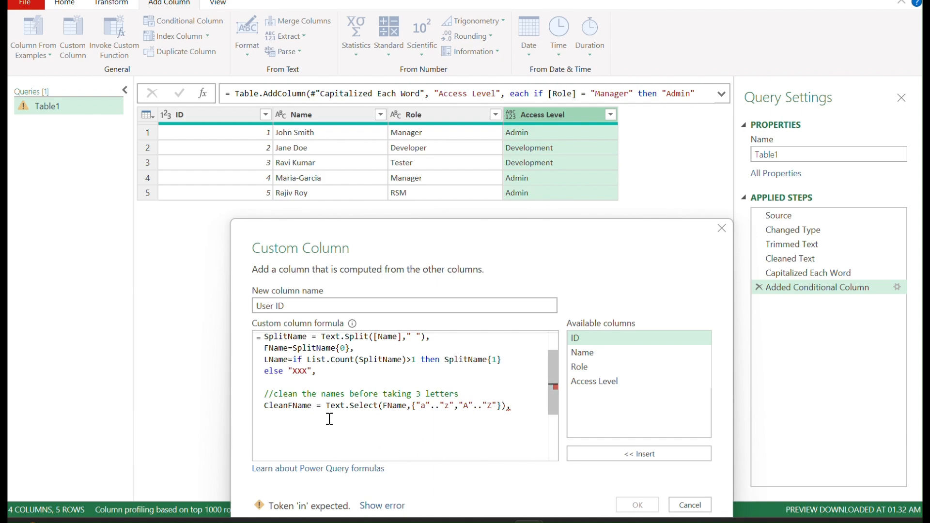
Step: Duplicate the CleanFName line onto a new line directly below it
drag(264, 405, 412, 437)
key(ctrl+c)
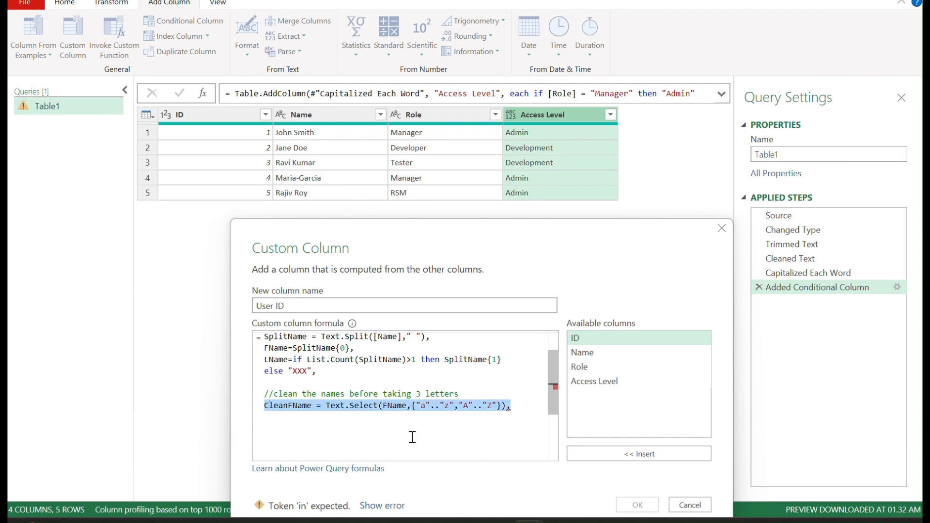
click(513, 405)
key(Return)
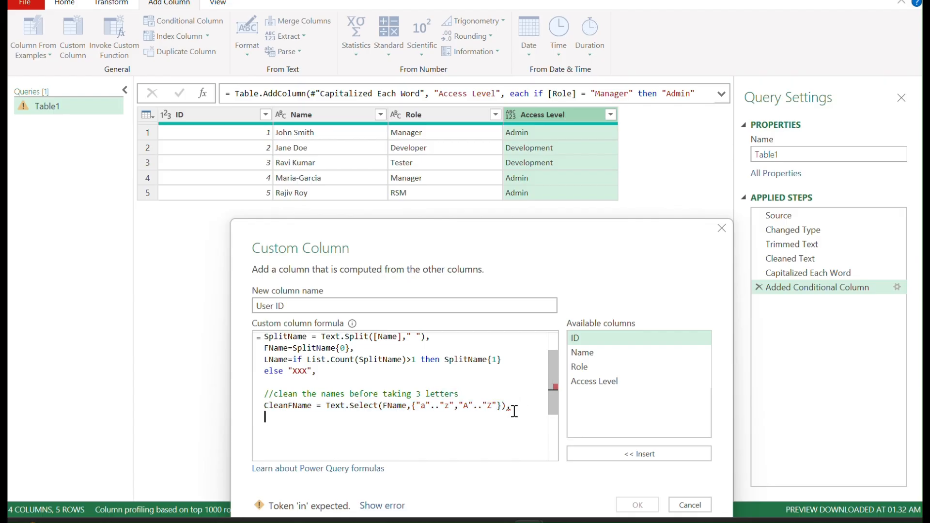
key(ctrl+v)
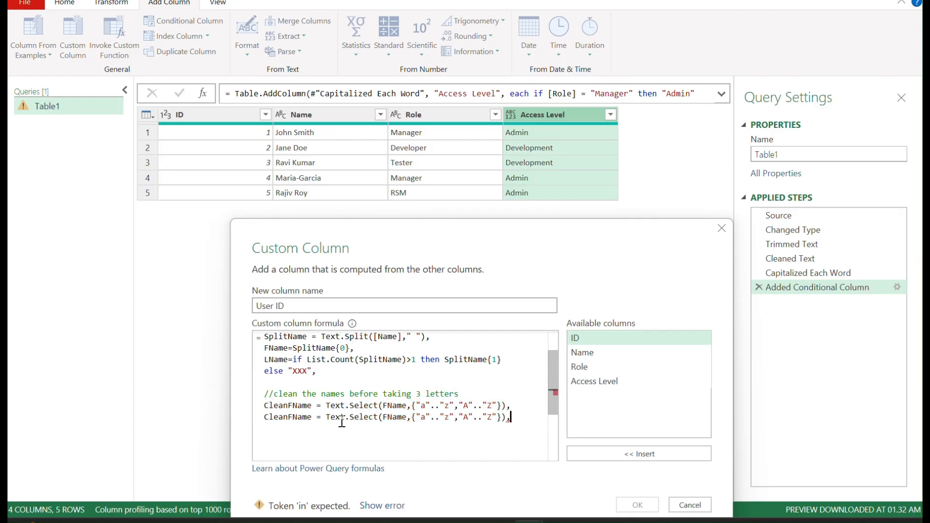
Step: Change the duplicated line into CleanLName selecting letters from LName, then start a new line
click(292, 417)
key(BackSpace)
text(L)
click(390, 417)
key(BackSpace)
text(L)
click(521, 417)
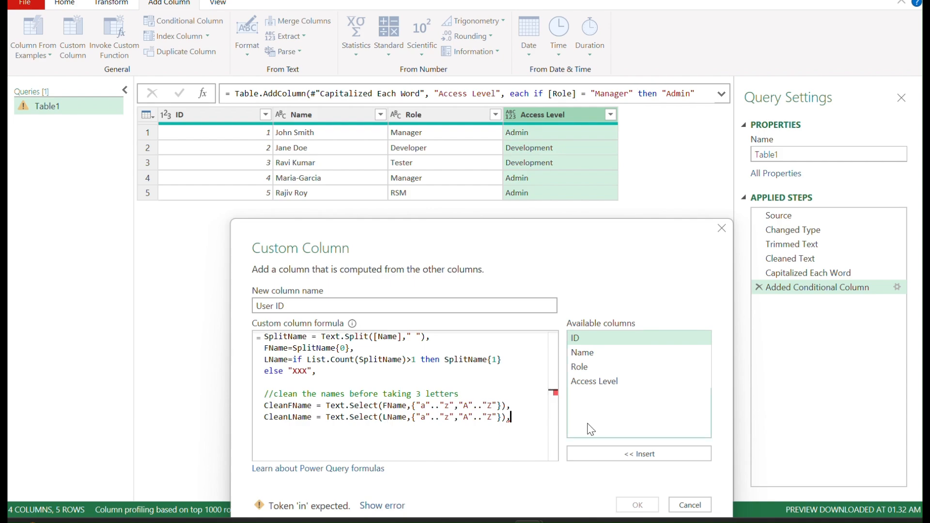
key(Return)
Step: Number the cleaning comment as "//2." and add the comment "//3. Calculating how many characters to take for User ID"
click(274, 394)
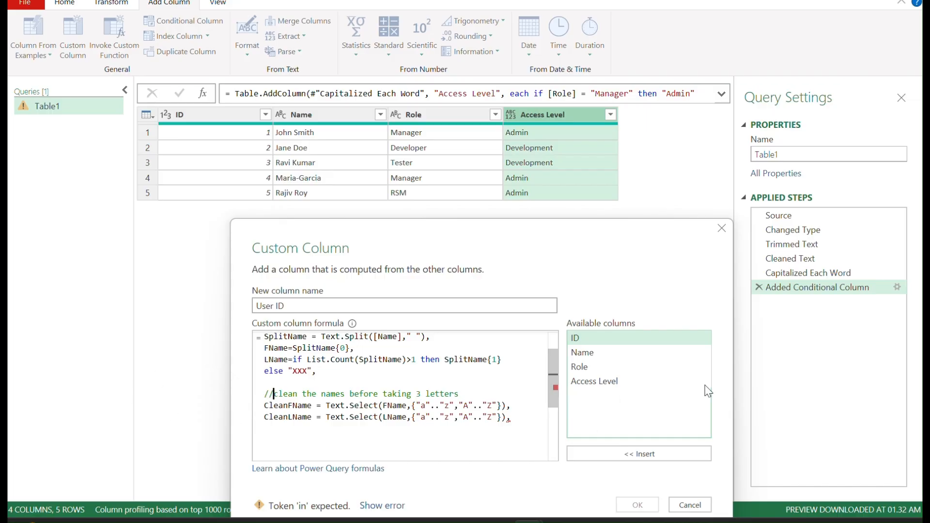
text(2.)
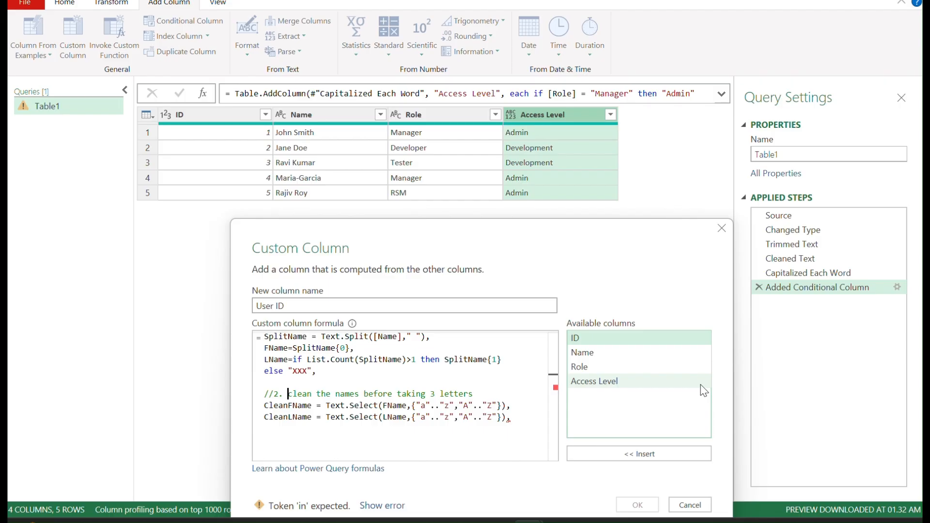
click(280, 438)
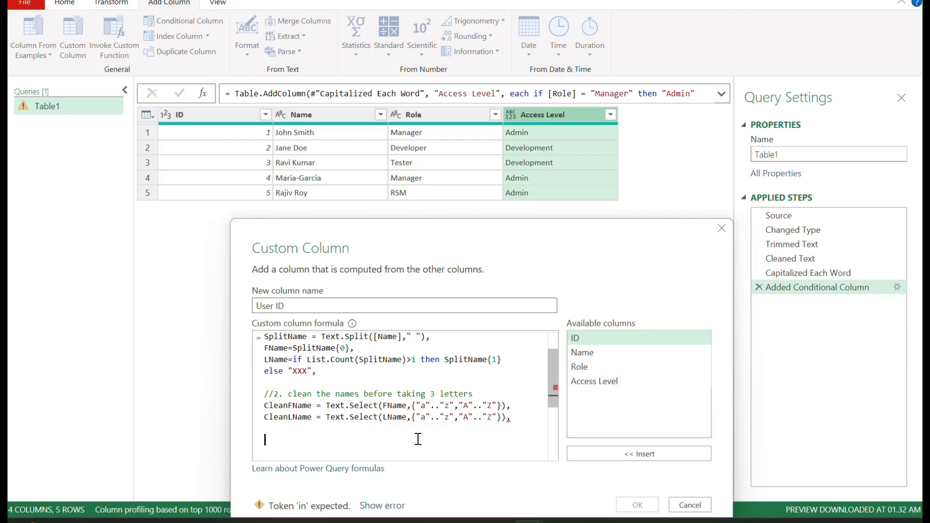
text(//3. Calculating how many characters)
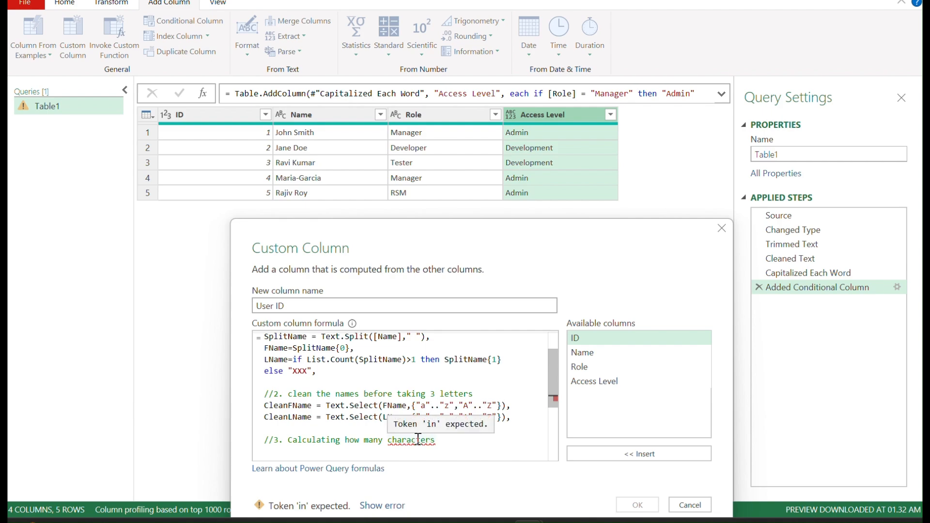
text( to take)
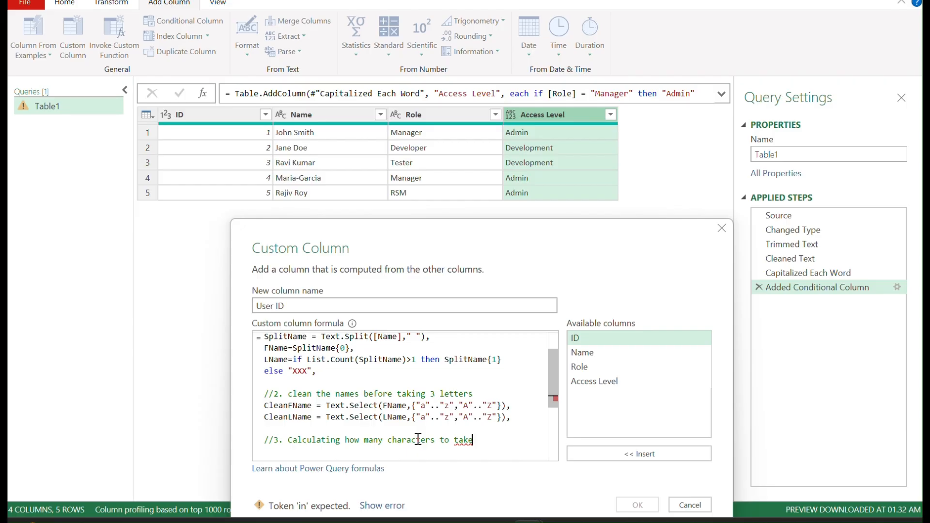
text( for User ID)
key(Return)
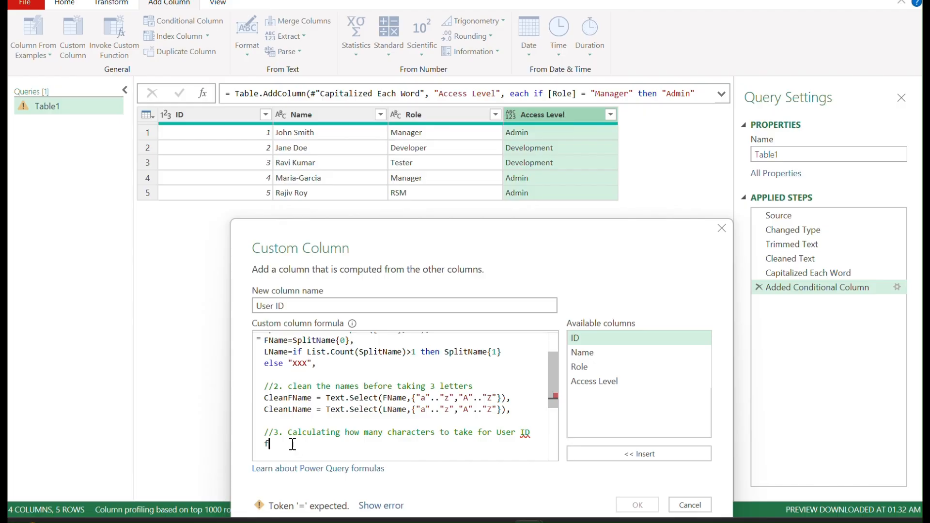
Step: Add the line fLen=Text.Length(FName), and start a new line below it
text(f)
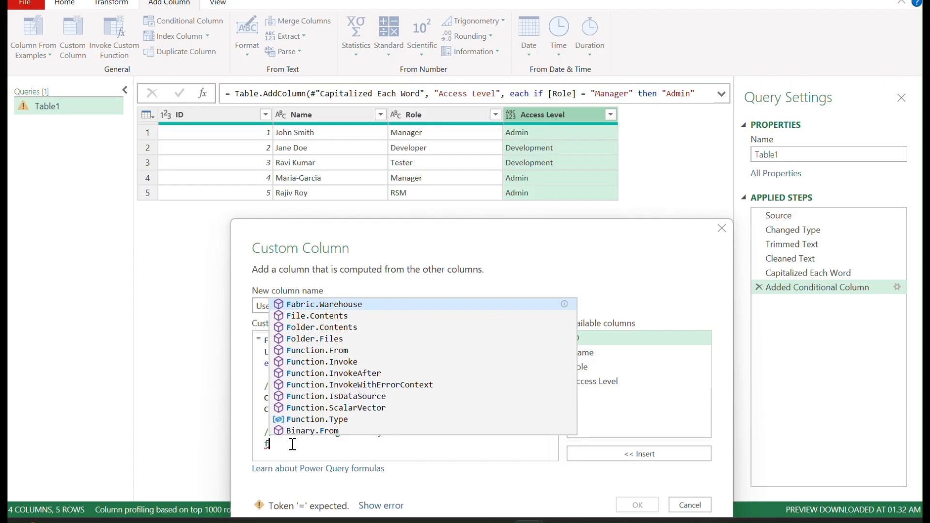
text(Len)
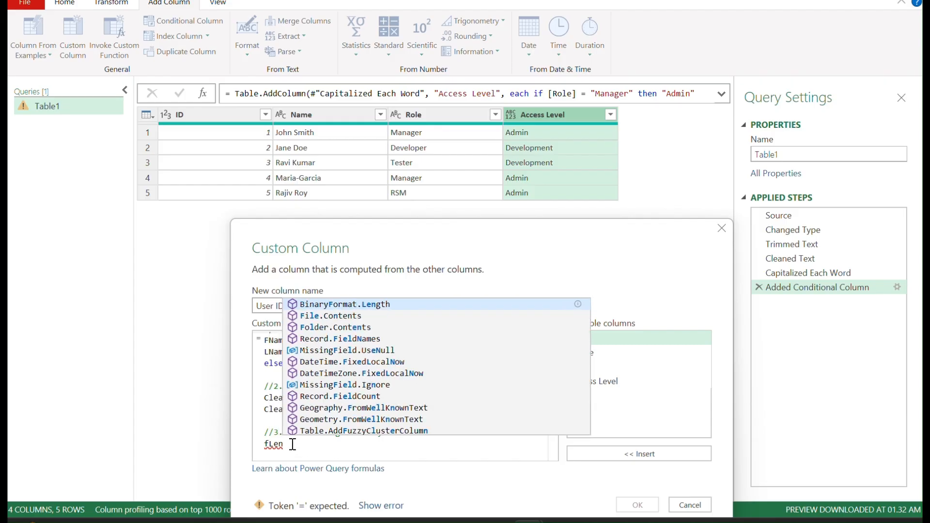
text(=)
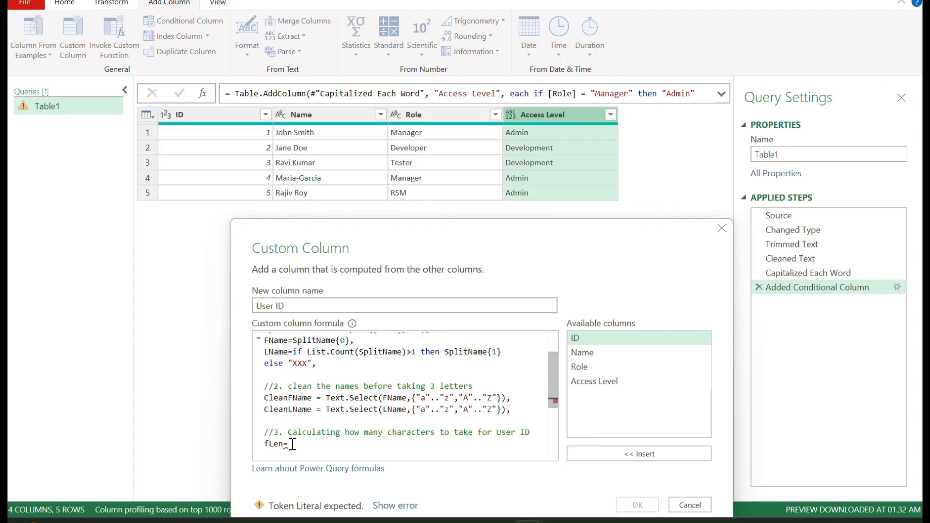
text(Te)
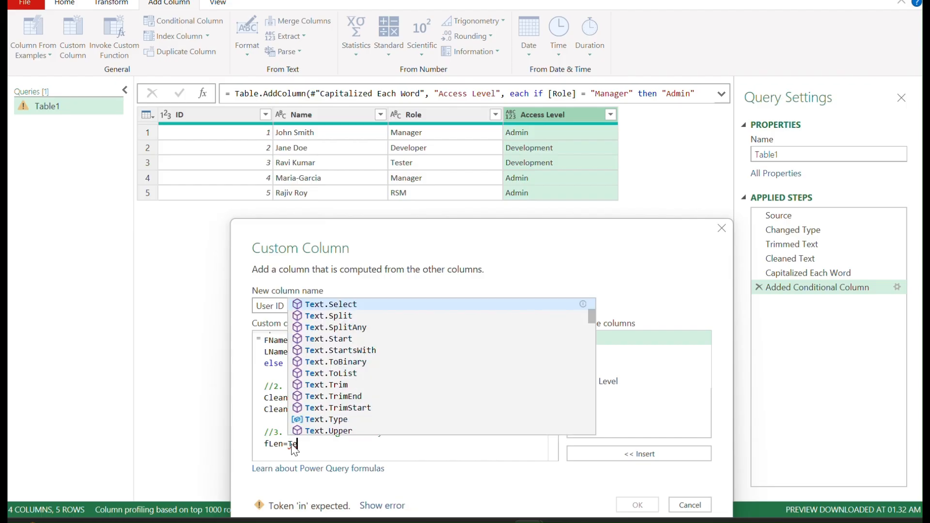
text(xt.Len)
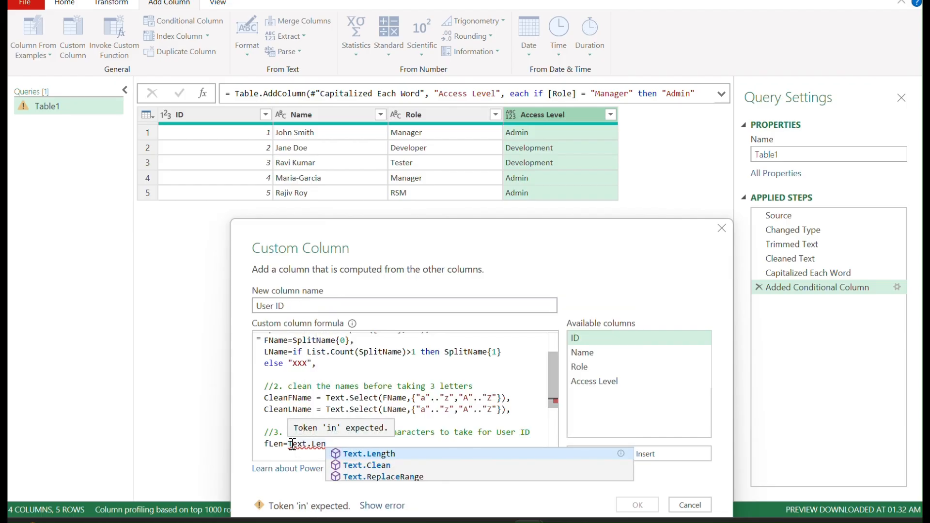
key(Tab)
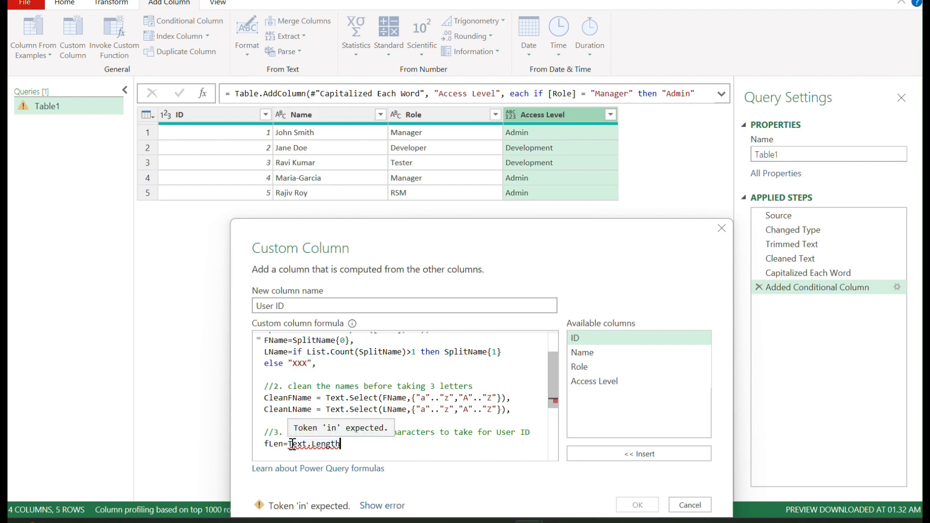
text(()
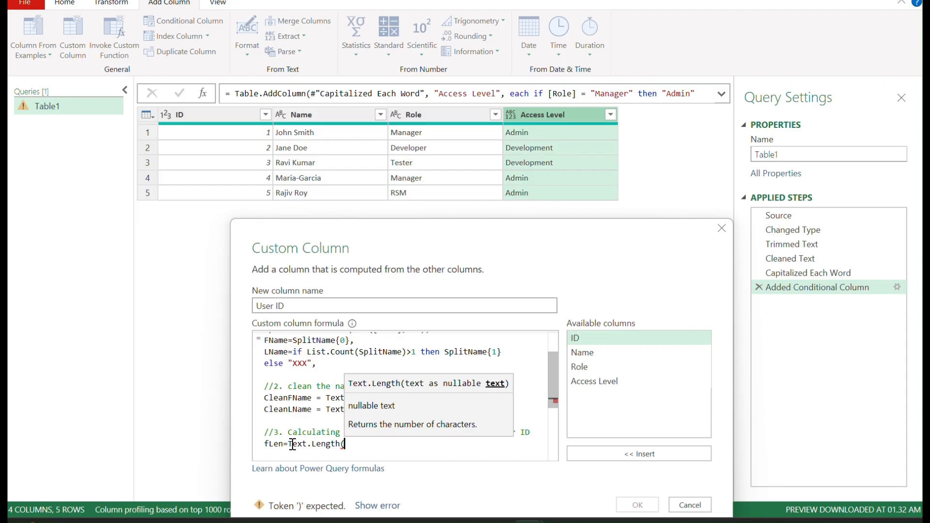
text(FName))
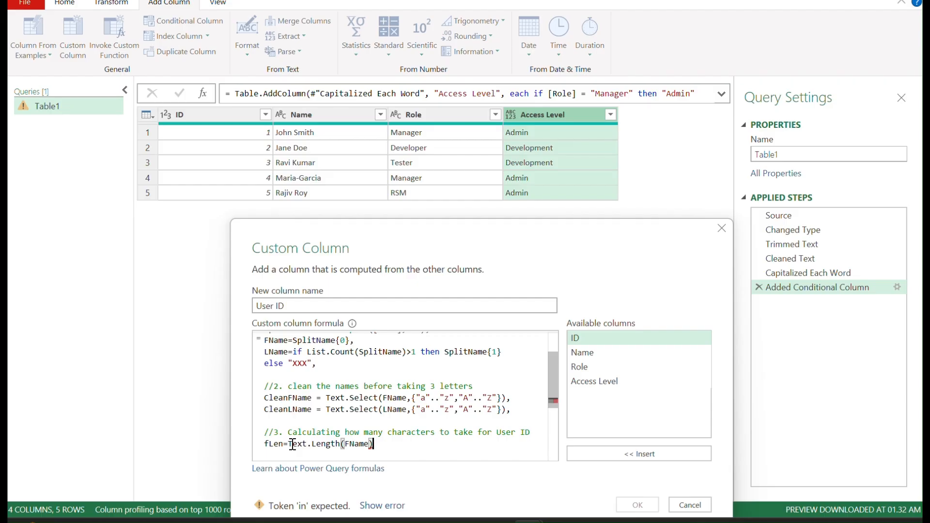
text(,)
key(Return)
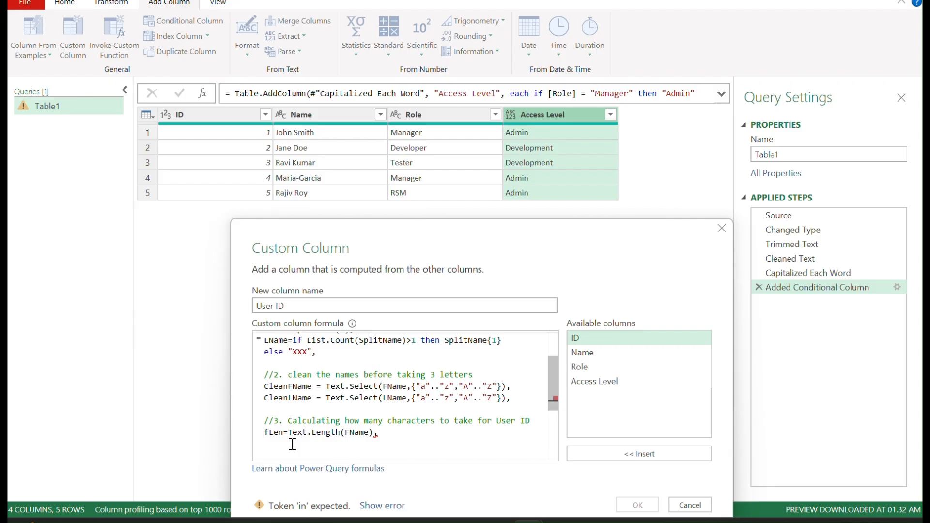
Step: Add the line fTake=if fLen <3 then fLen else 3, and start a new line below it
text(fTake)
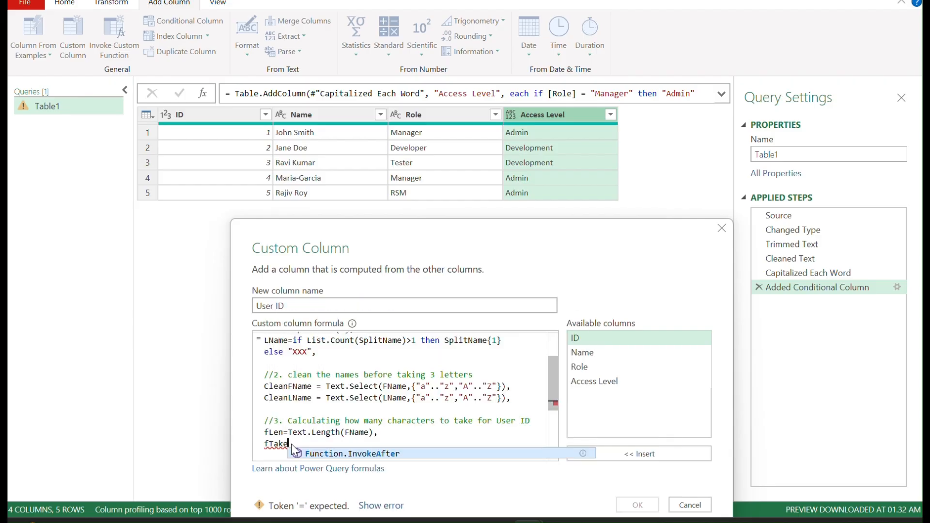
text(=)
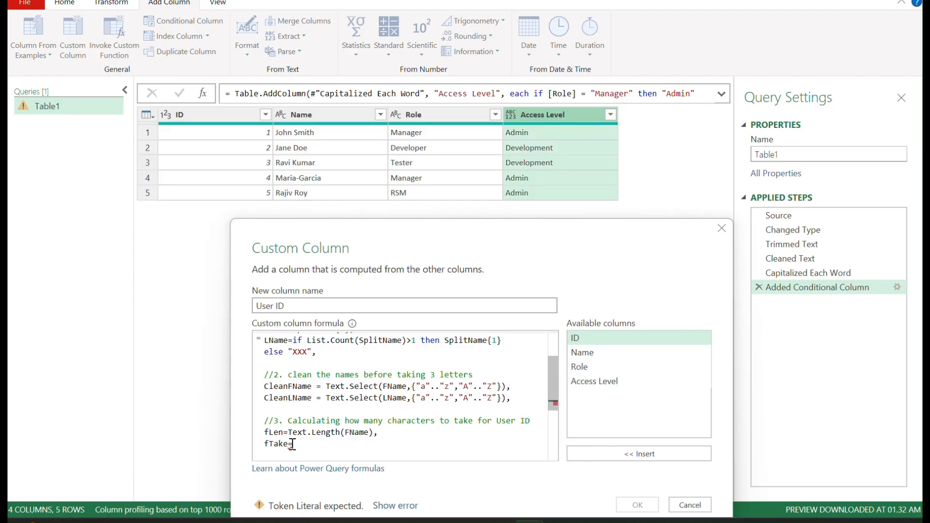
text(if fLen)
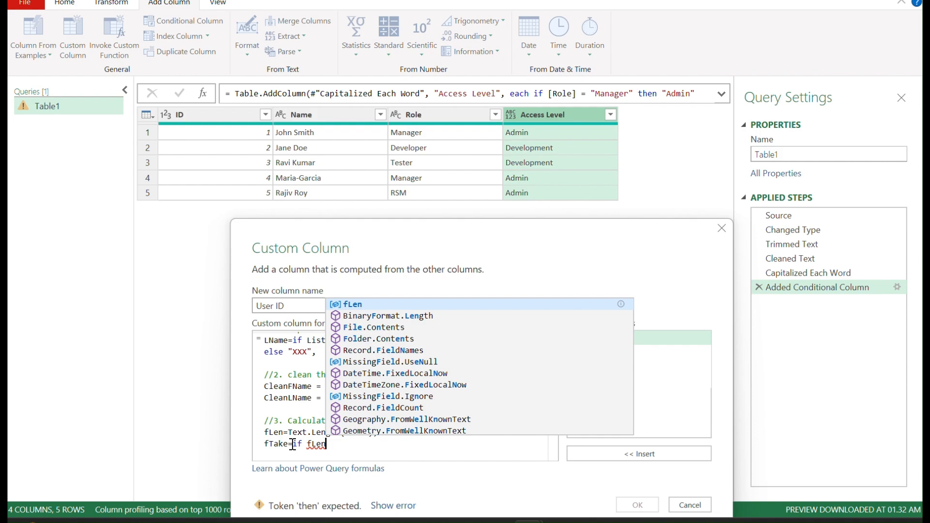
text( <3)
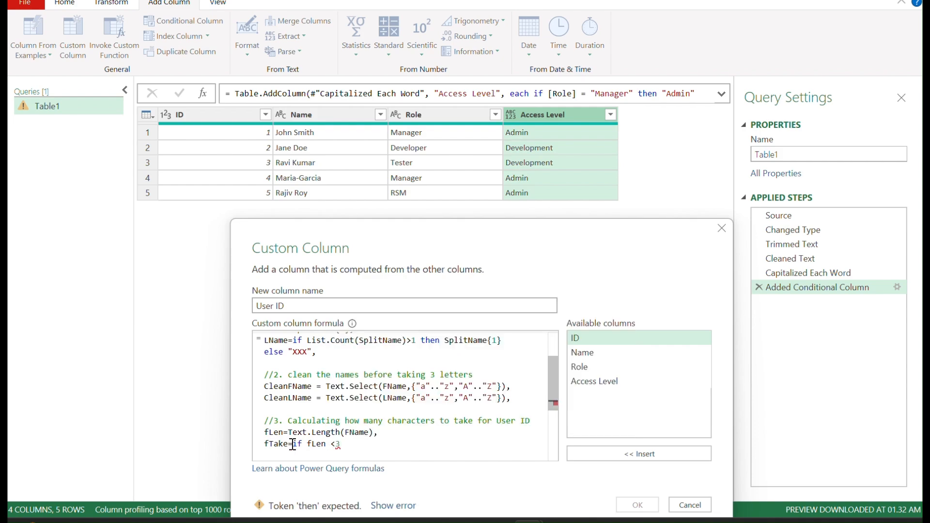
text( then)
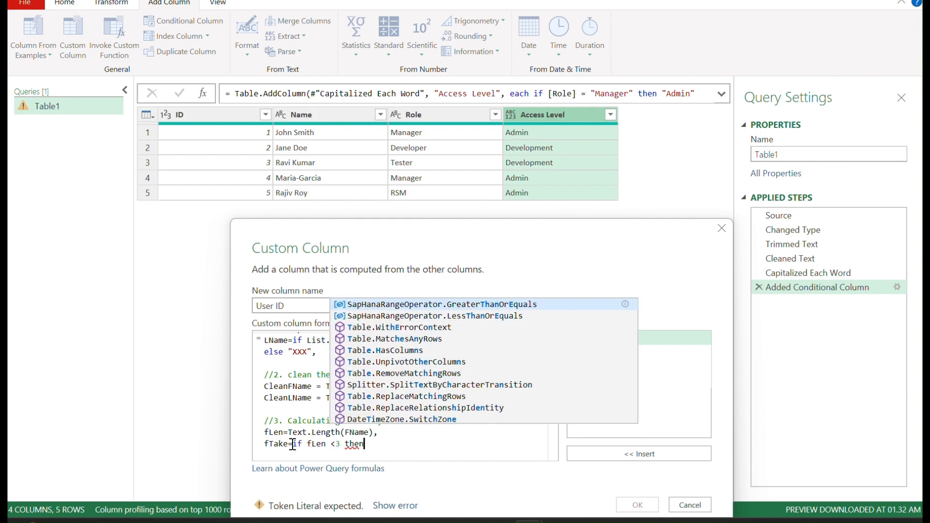
text( fLen)
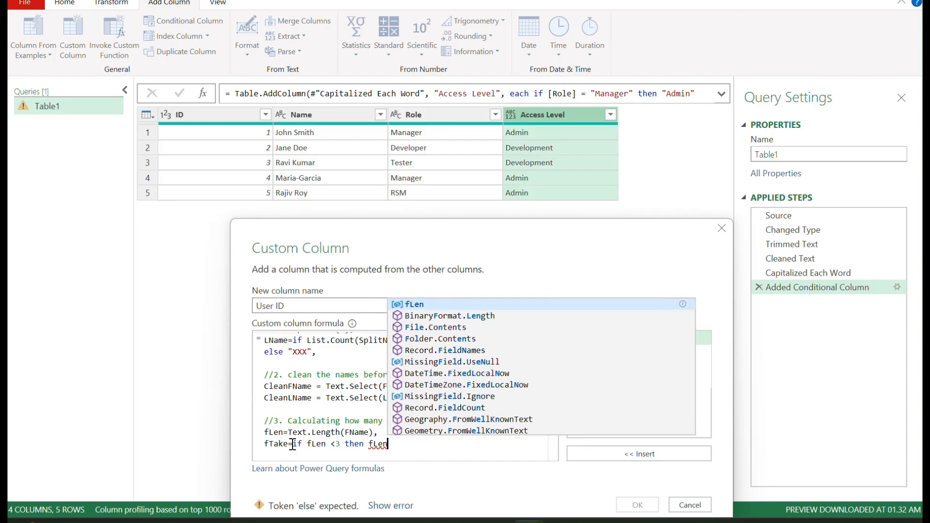
text( else)
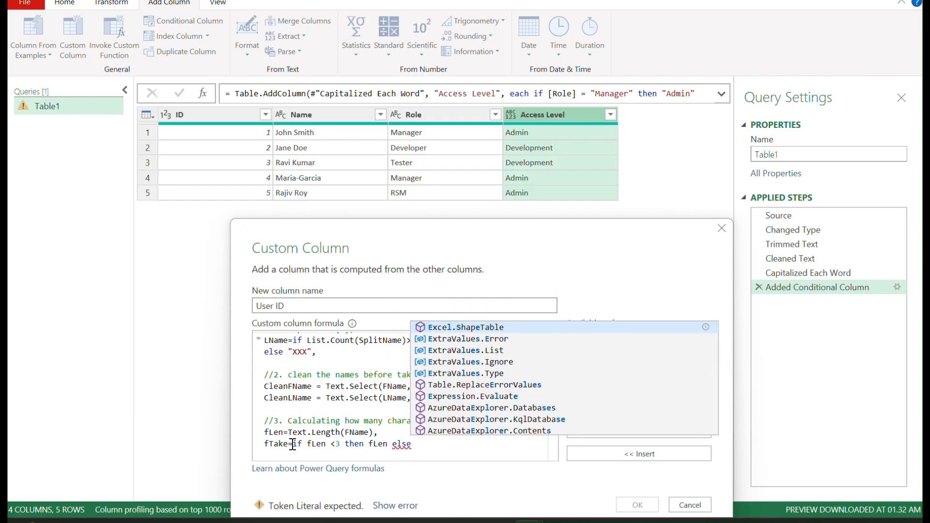
text( 3)
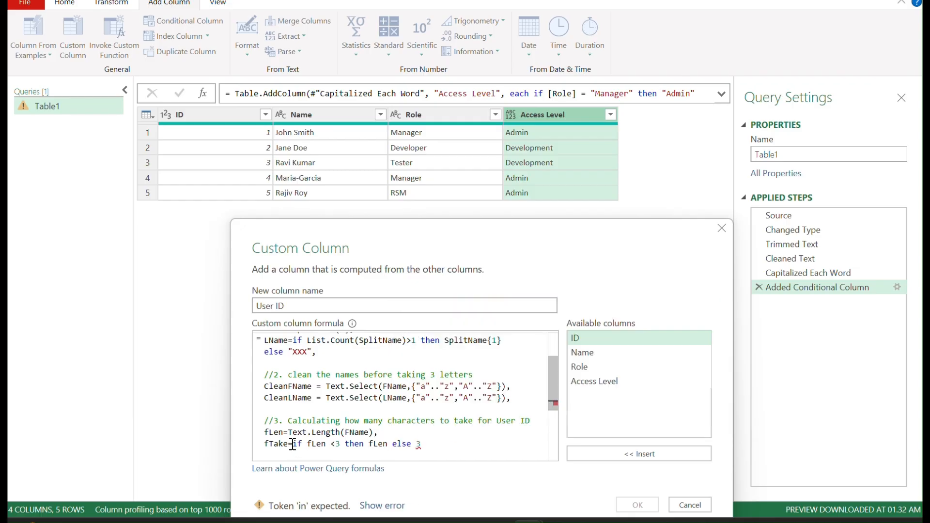
text(,)
key(Return)
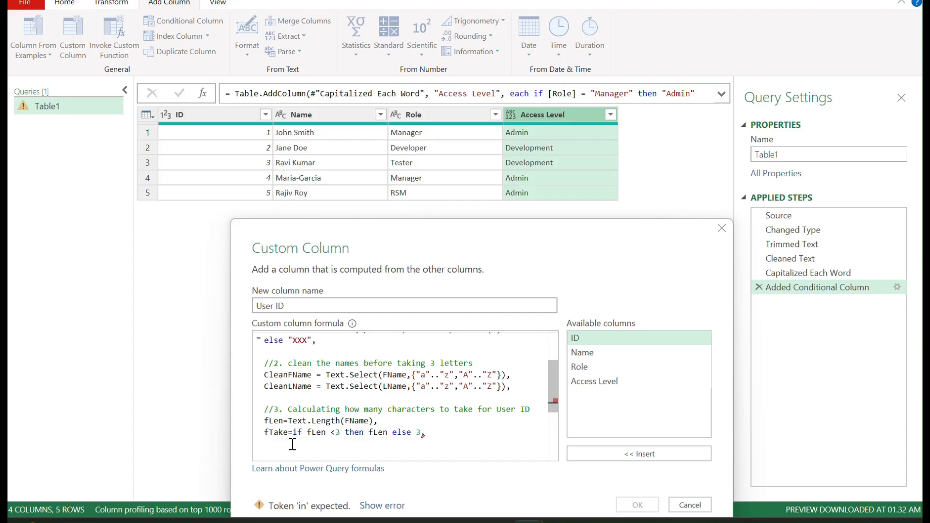
Step: Add the line lTake =6-fTake to compute how many last-name characters to take
text(lTake)
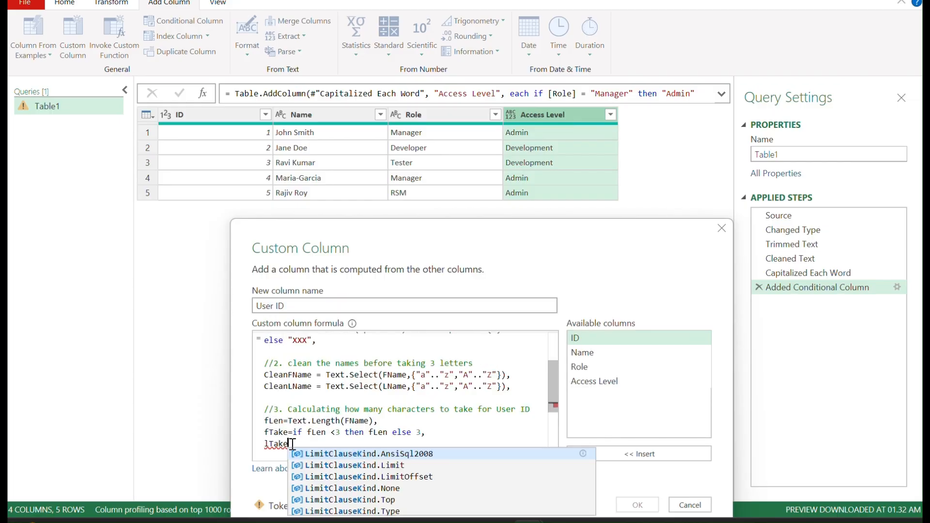
key(Escape)
text(=)
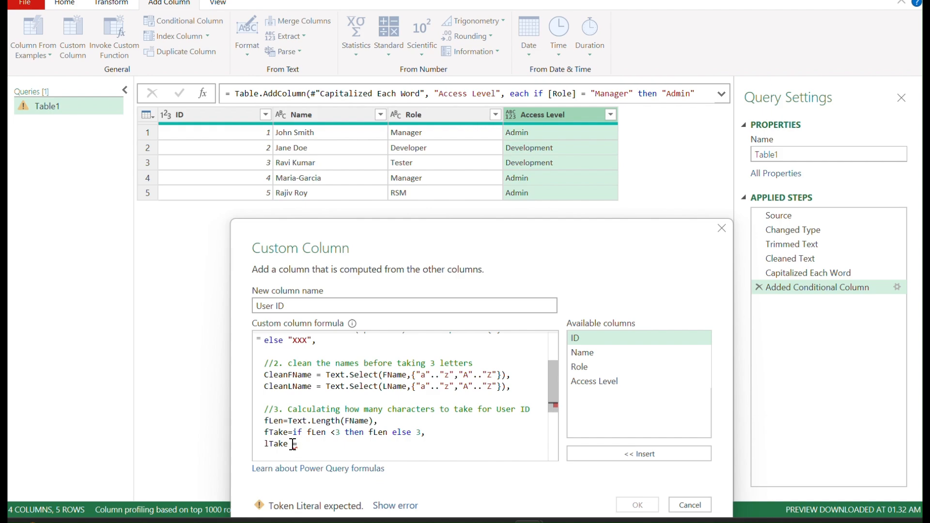
text(6-f)
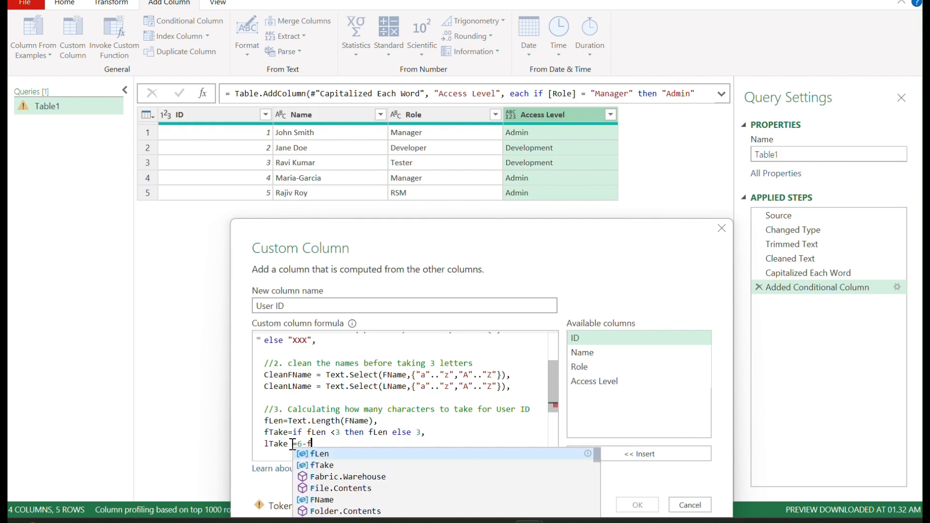
text(Take)
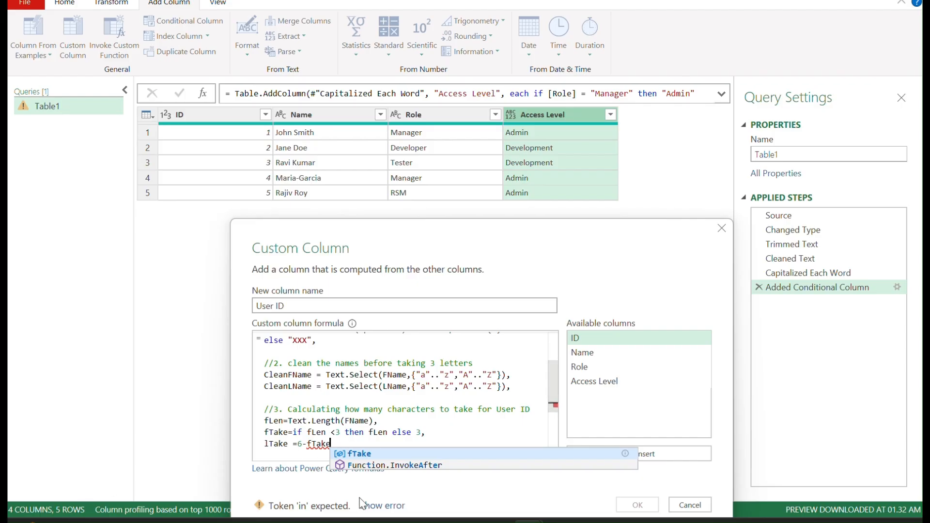
scroll(402, 387, down, 1)
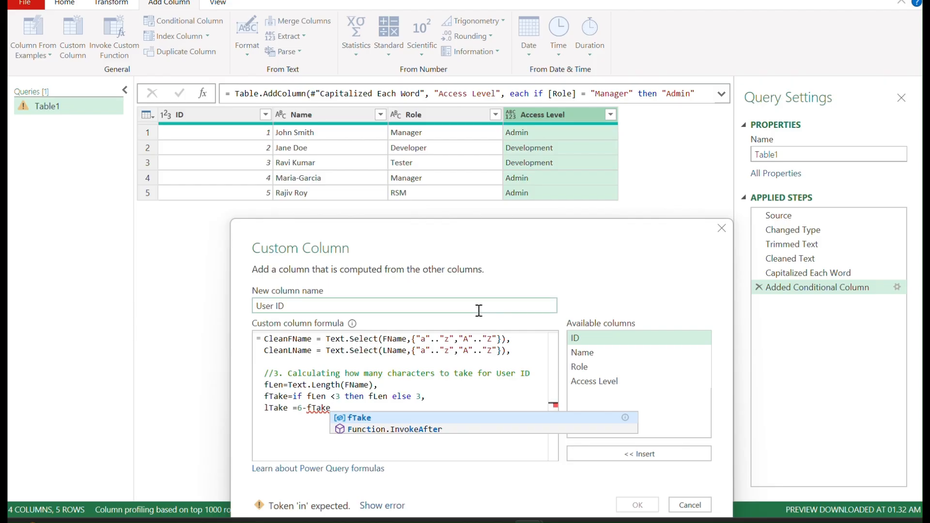
key(Escape)
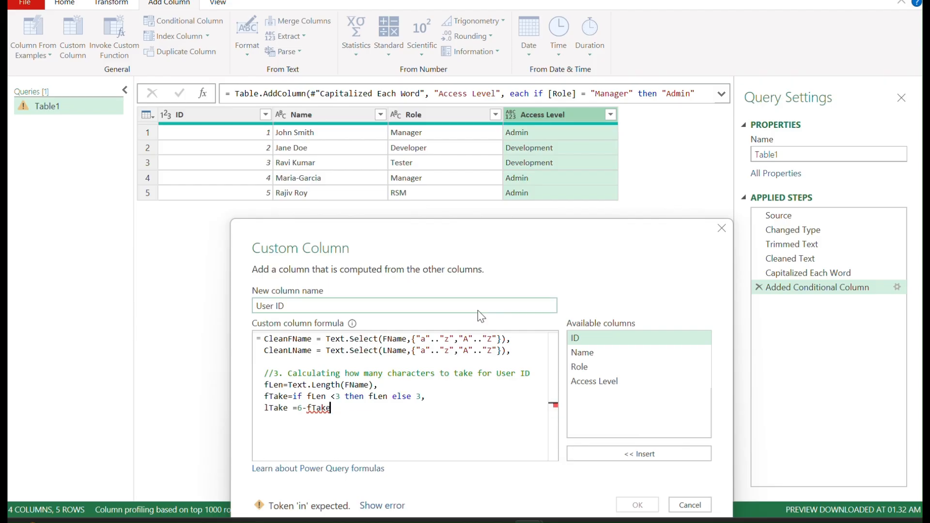
Step: Leave a blank line and add the keyword in to close the variable block
key(Return)
key(Return)
text(in)
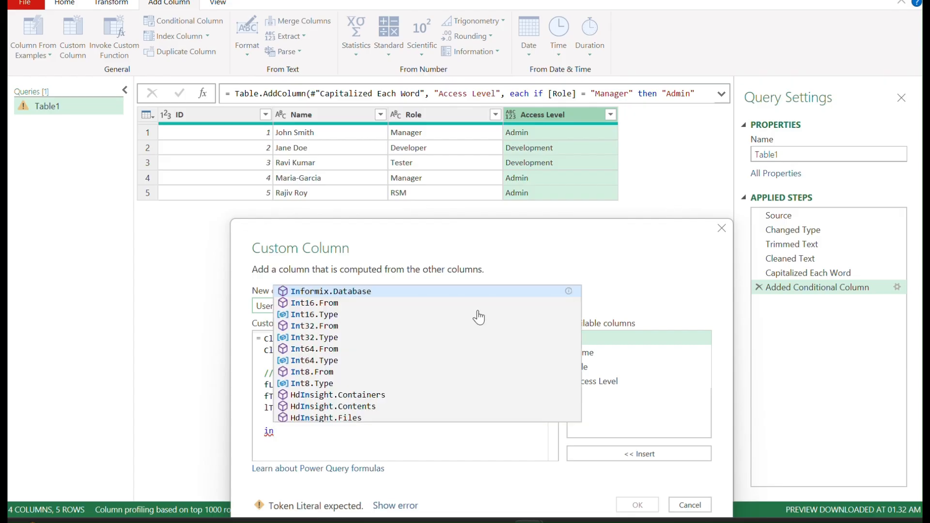
key(Tab)
key(BackSpace)
key(BackSpace)
key(BackSpace)
key(BackSpace)
key(BackSpace)
key(BackSpace)
key(BackSpace)
key(BackSpace)
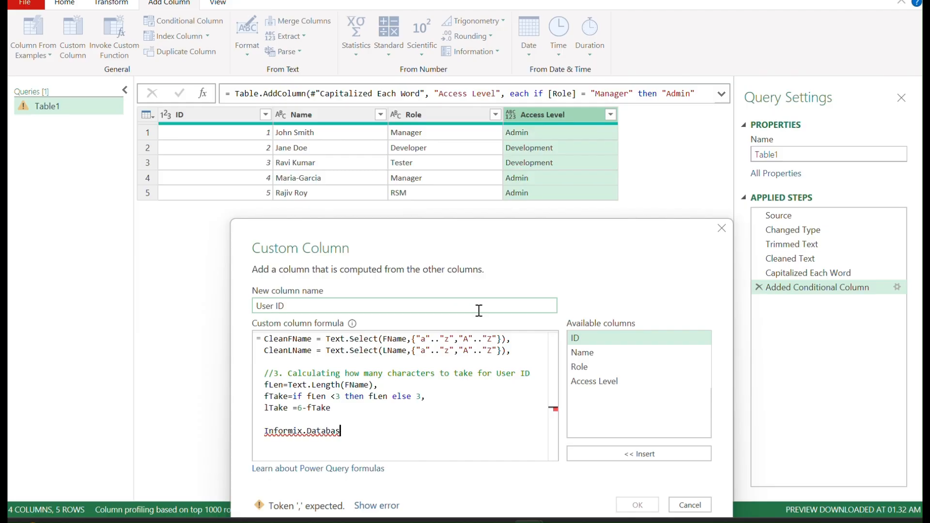
key(BackSpace)
key(BackSpace)
key(BackSpace)
key(BackSpace)
key(BackSpace)
key(BackSpace)
key(BackSpace)
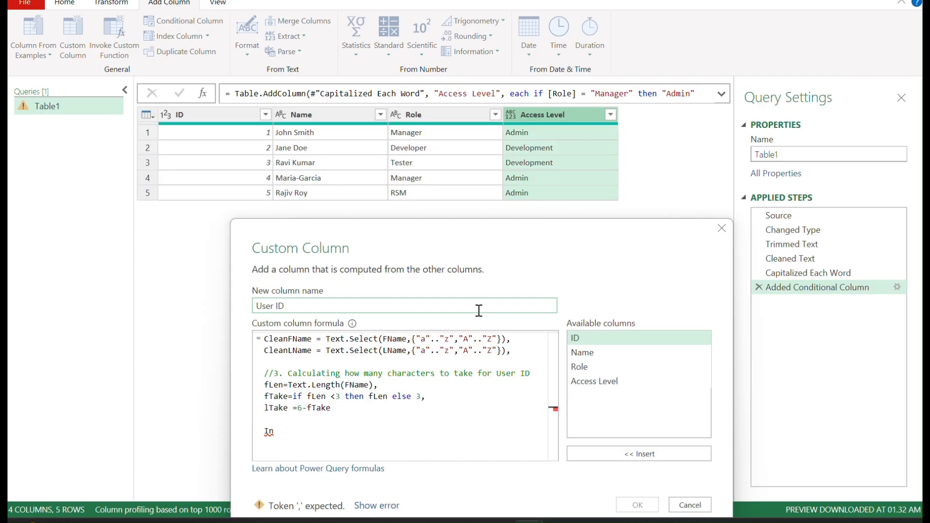
key(BackSpace)
key(BackSpace)
text(in)
key(Escape)
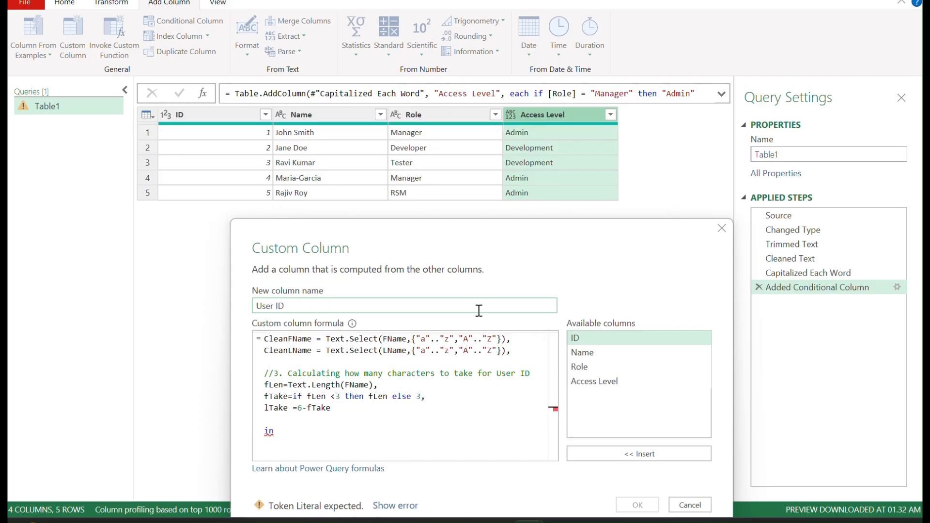
Step: Add the comment "//4. Combine them and make it UPPERCASE" below in, then start a new line
key(Return)
text(//4)
text(. g)
text(ombine)
text( them)
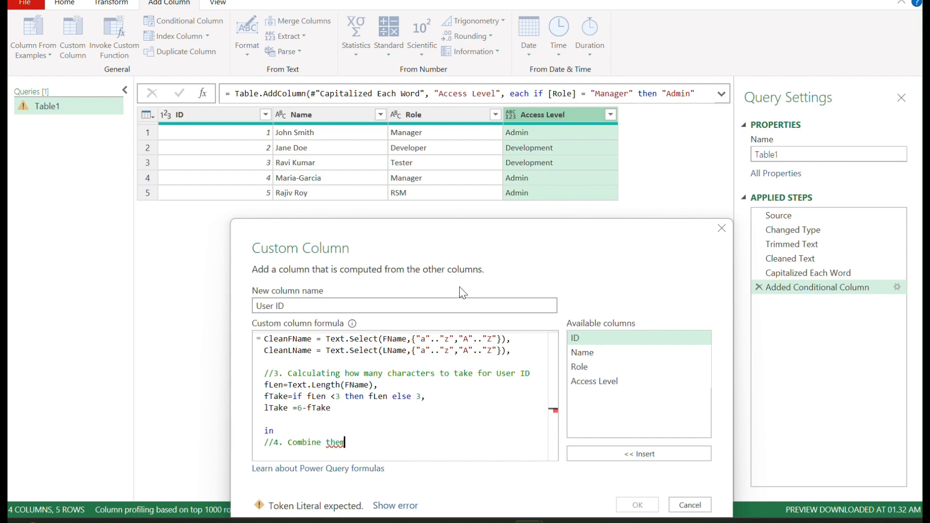
text( and make it UPPERCASE)
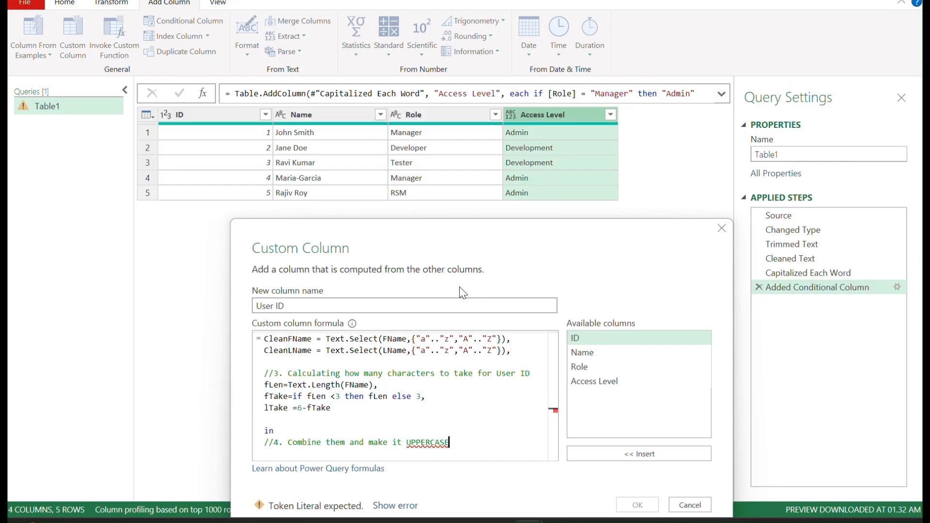
key(Return)
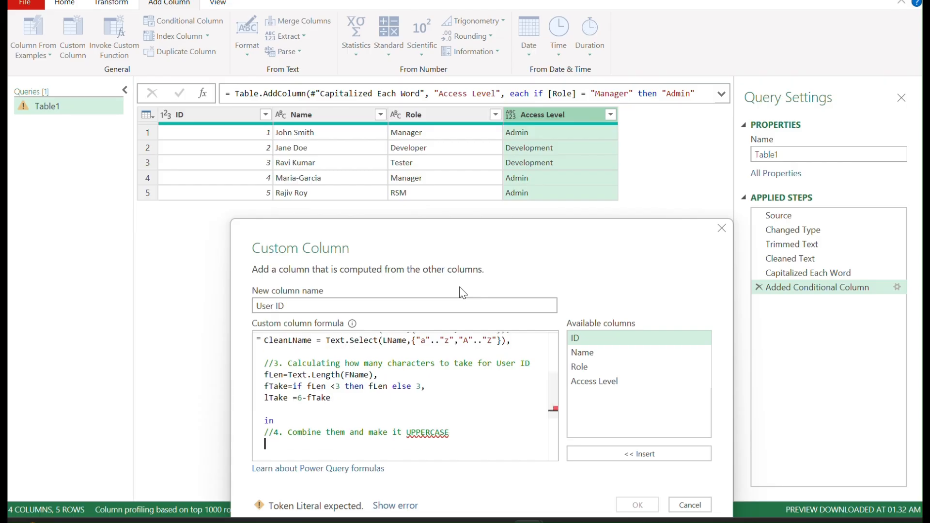
Step: Write the final expression Text.Upper(Text.Start(FName,fTake)&Text.Start to join the leading characters of both names
text(Text)
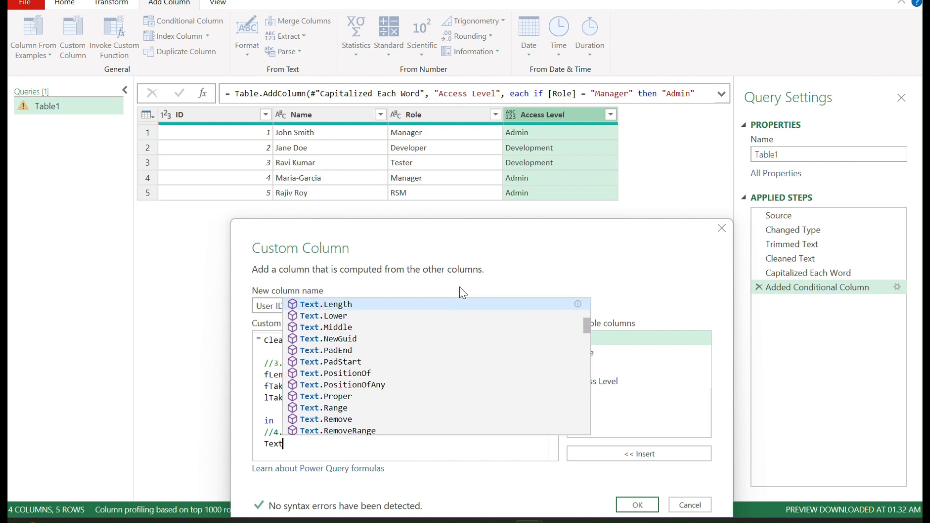
text(.)
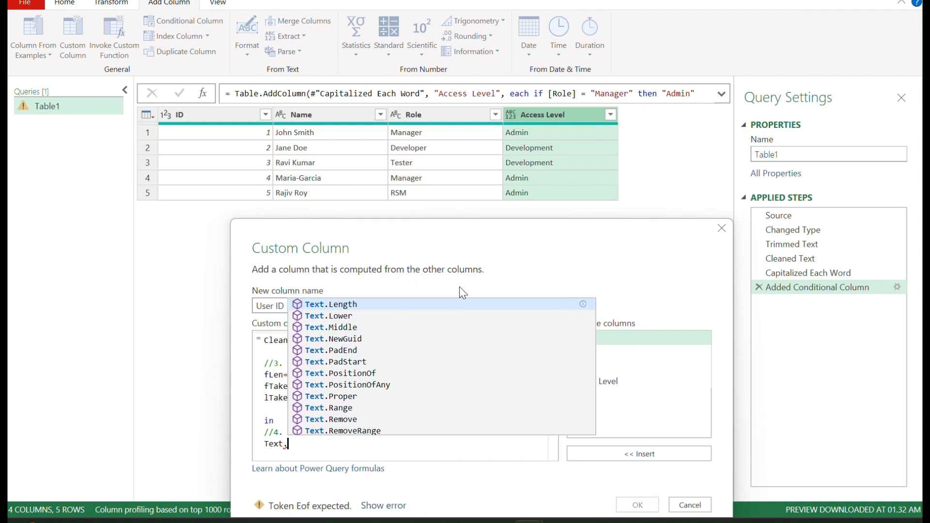
text(Upper)
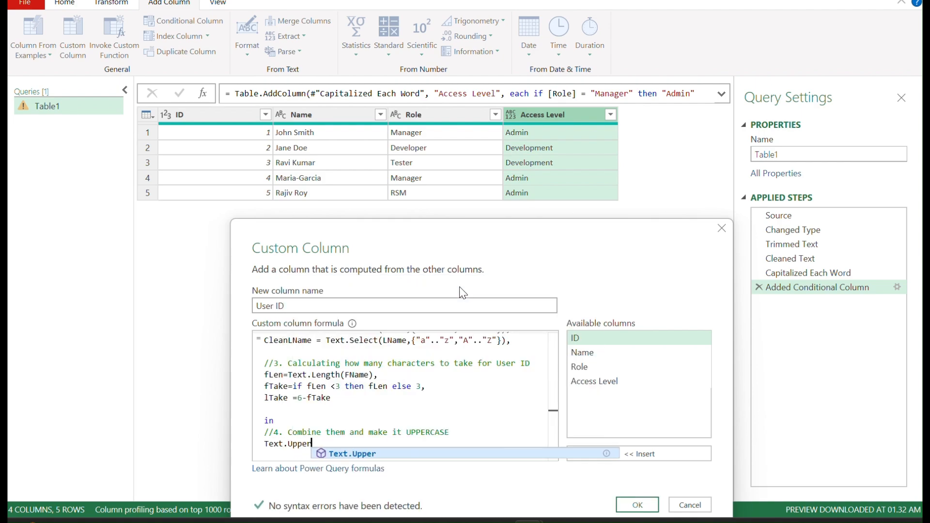
text((Te)
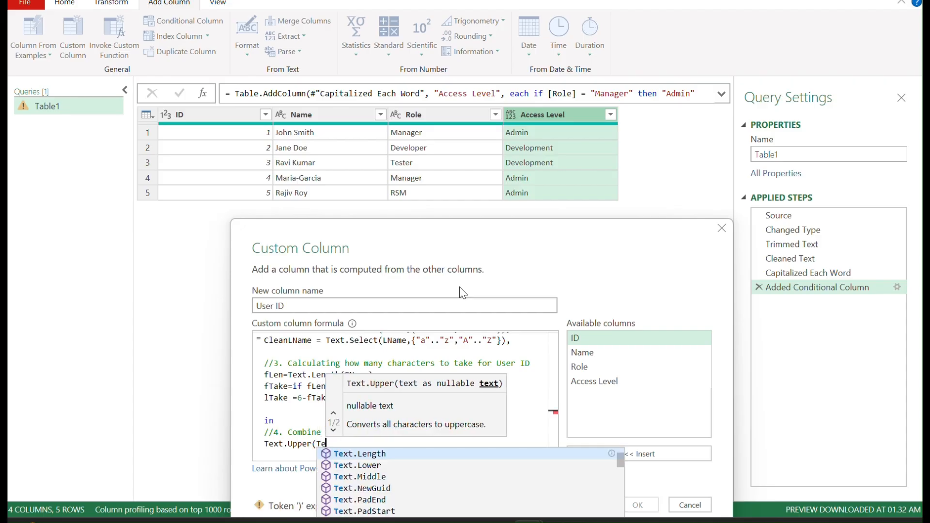
text(xt.Start)
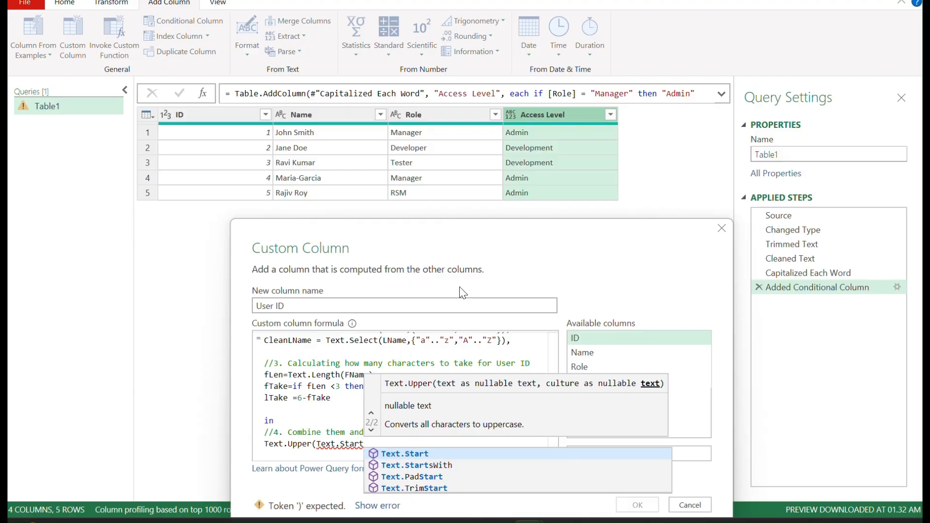
text(()
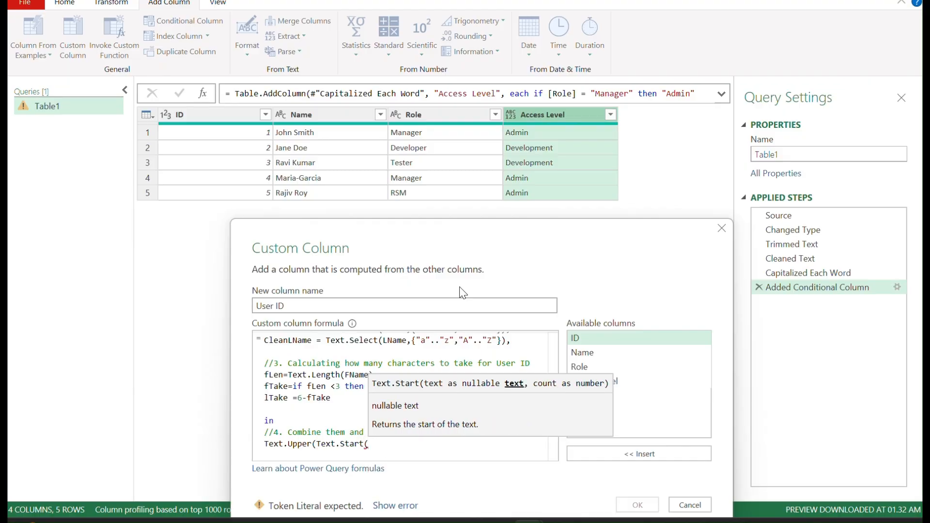
text(F)
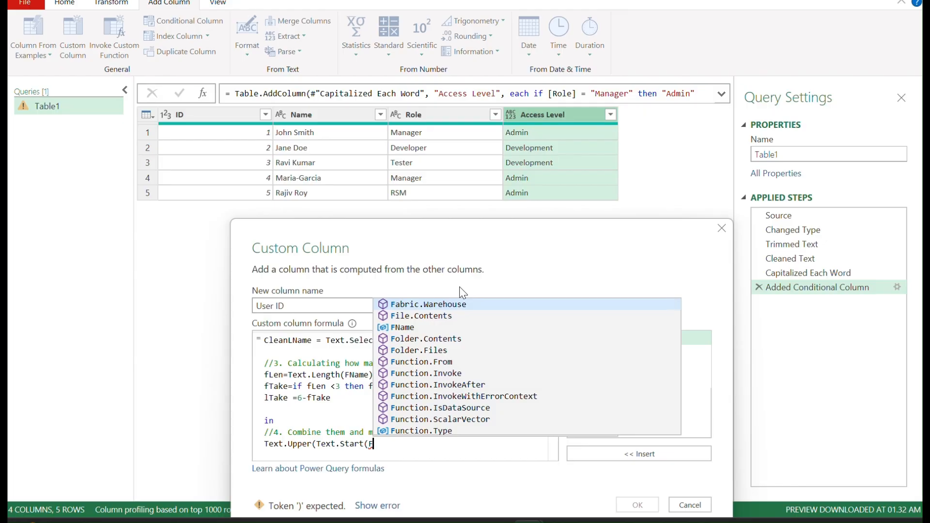
text(Name,)
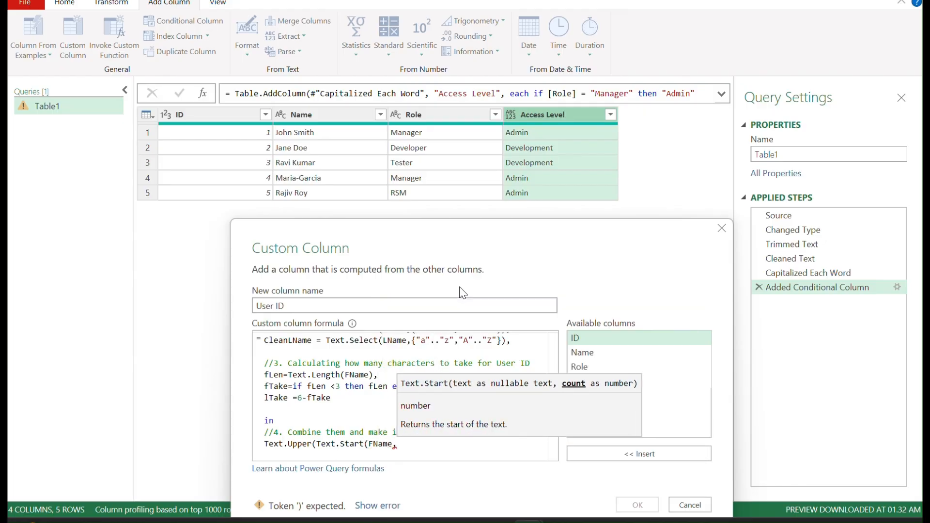
text(fTake)
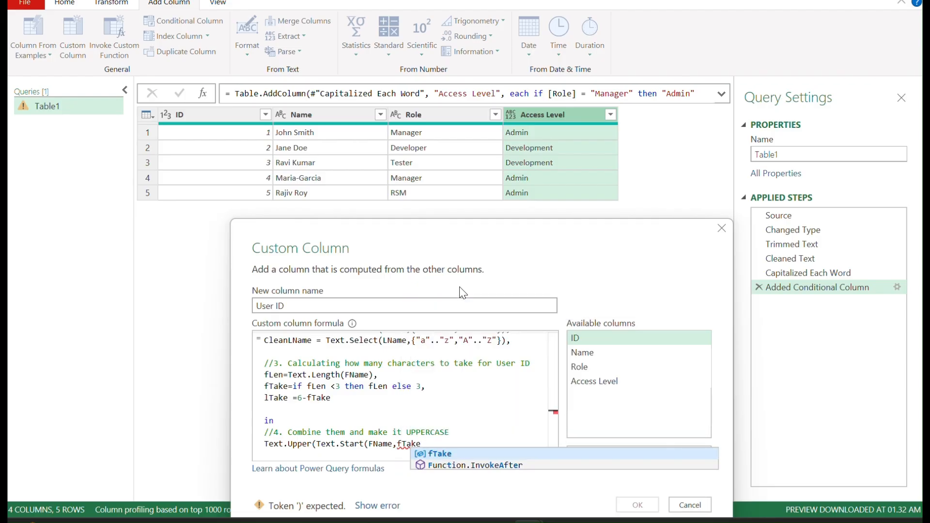
text()&)
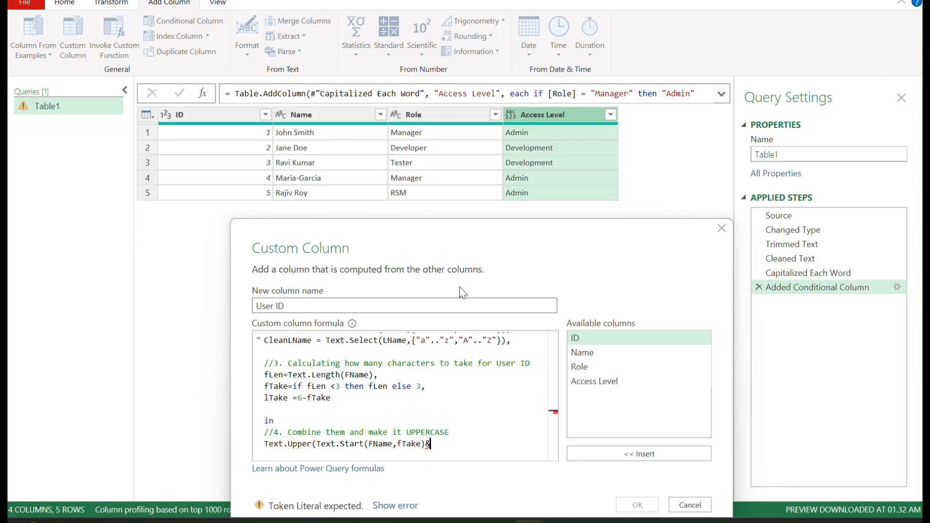
text(Text)
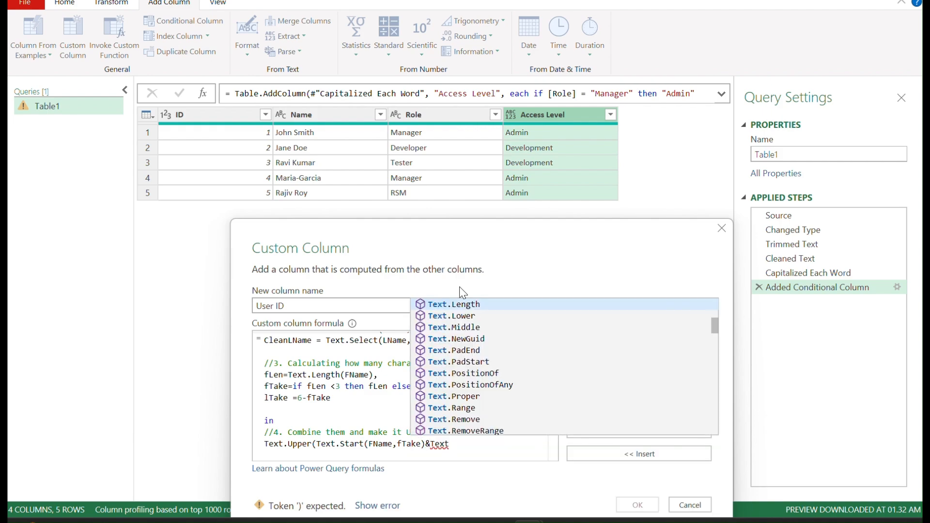
text(.)
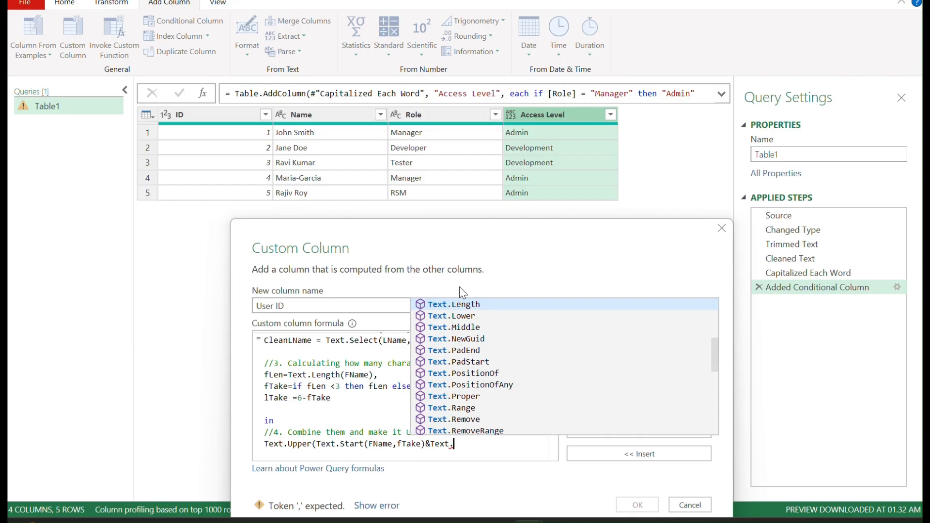
text(Start)
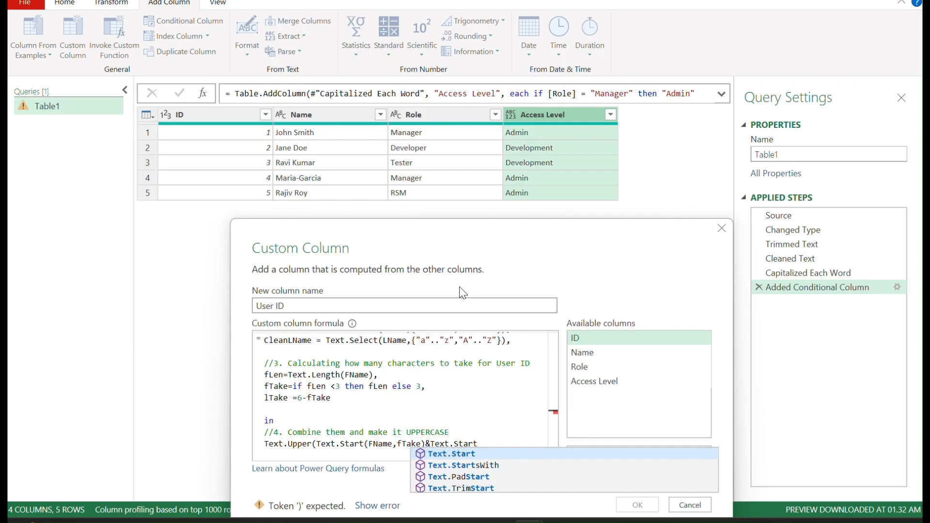
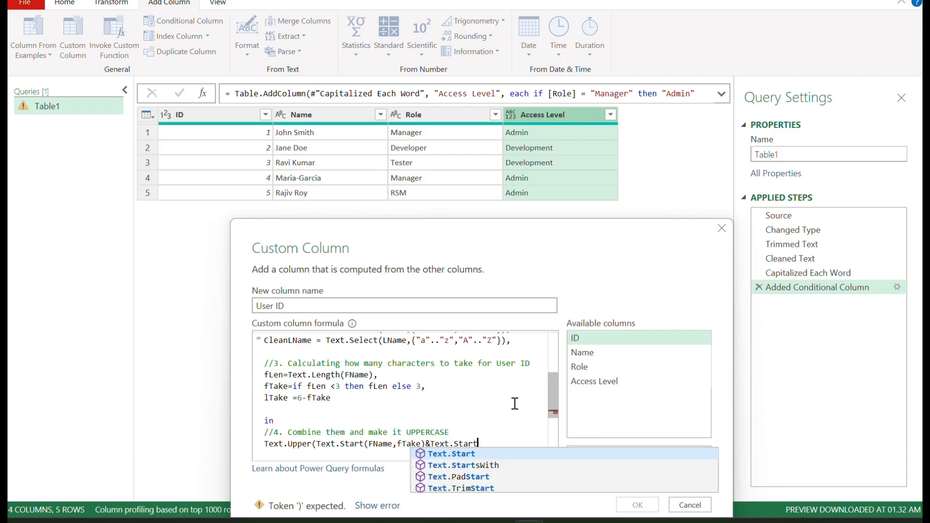
Step: Finish the User ID formula with Text.Start(LName,lTake)) and confirm the custom column
text((L)
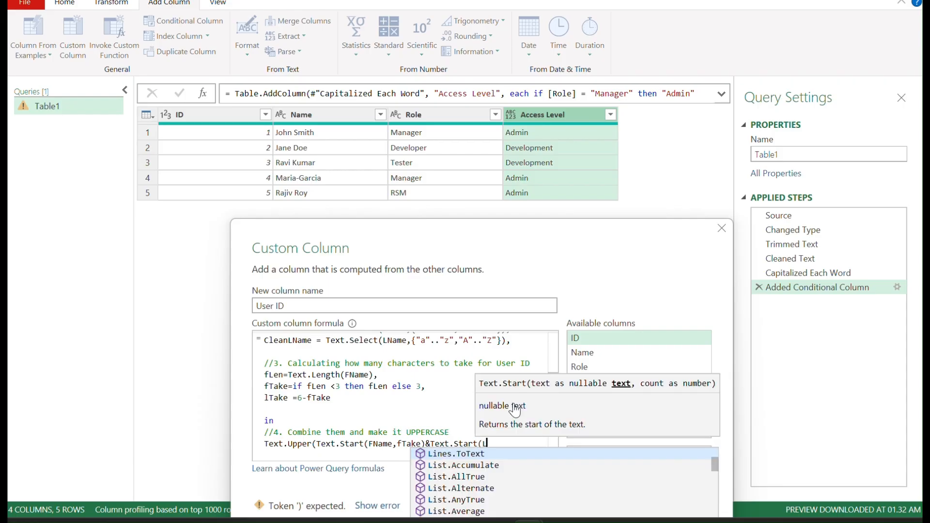
text(Name)
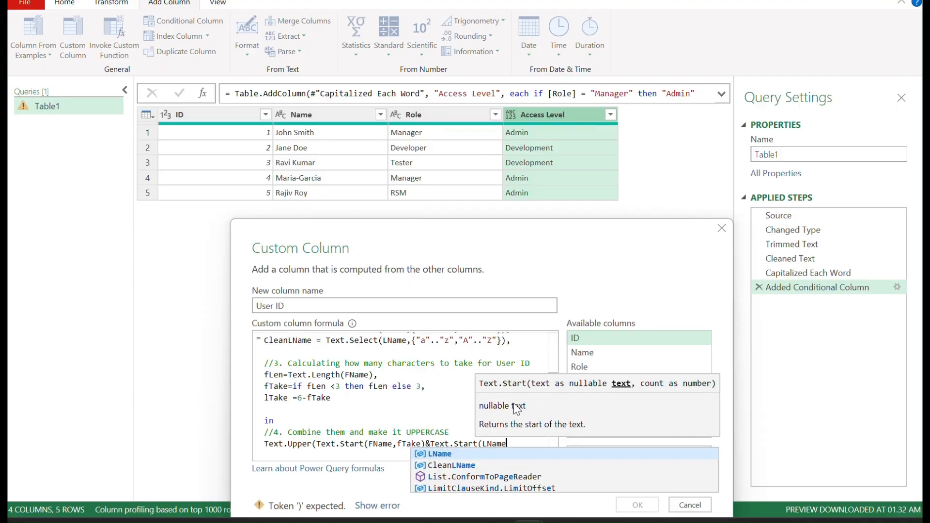
text(,)
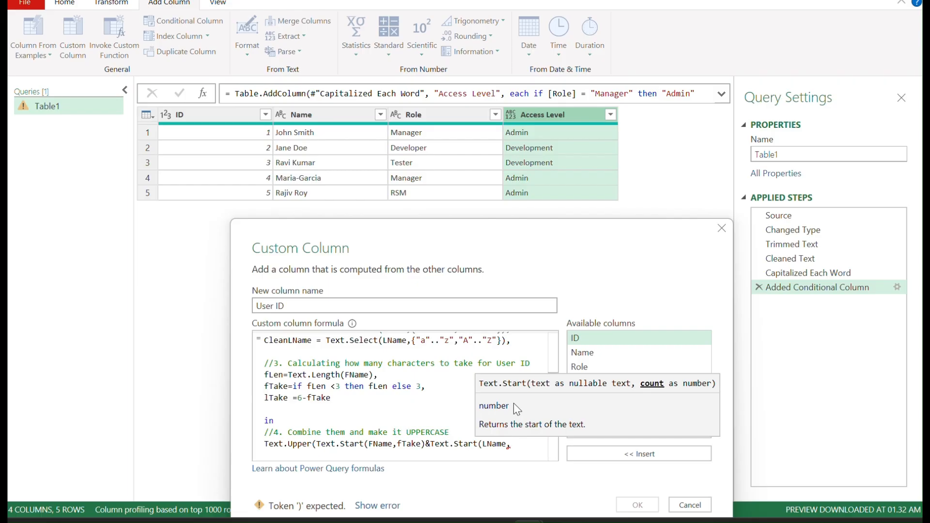
text(lTake)
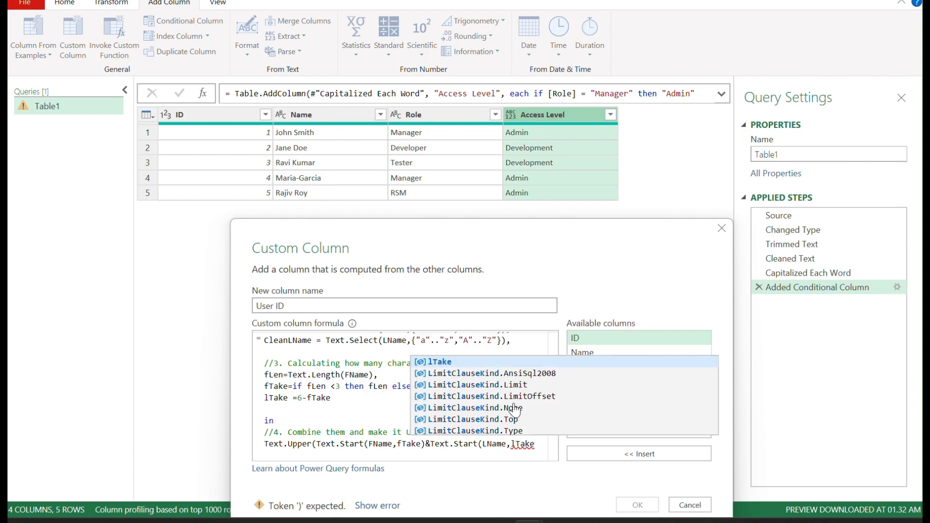
text()))
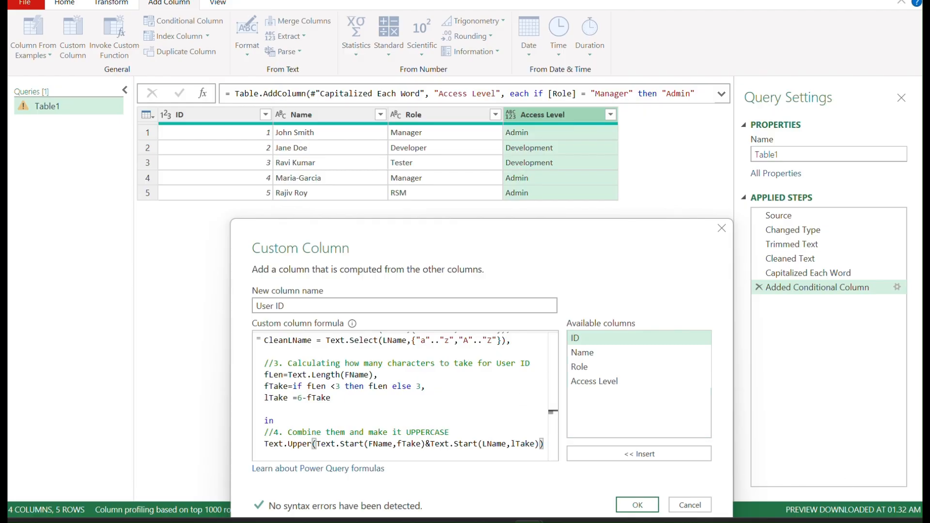
click(638, 505)
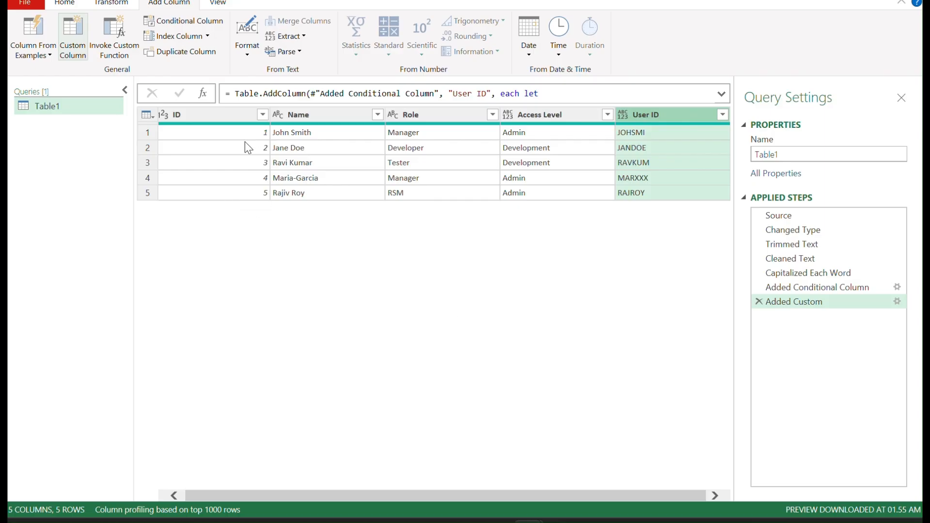
Step: Close the Power Query editor and load the query results to the workbook
click(65, 4)
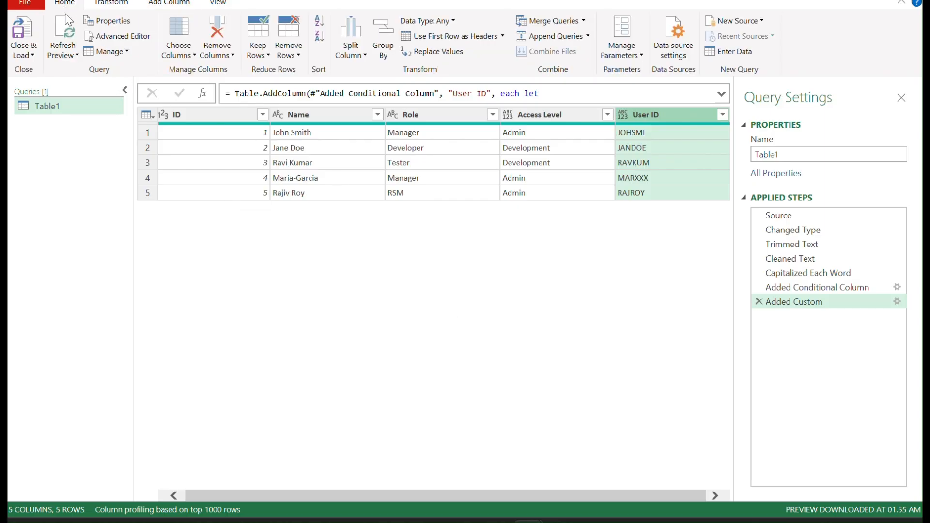
click(27, 53)
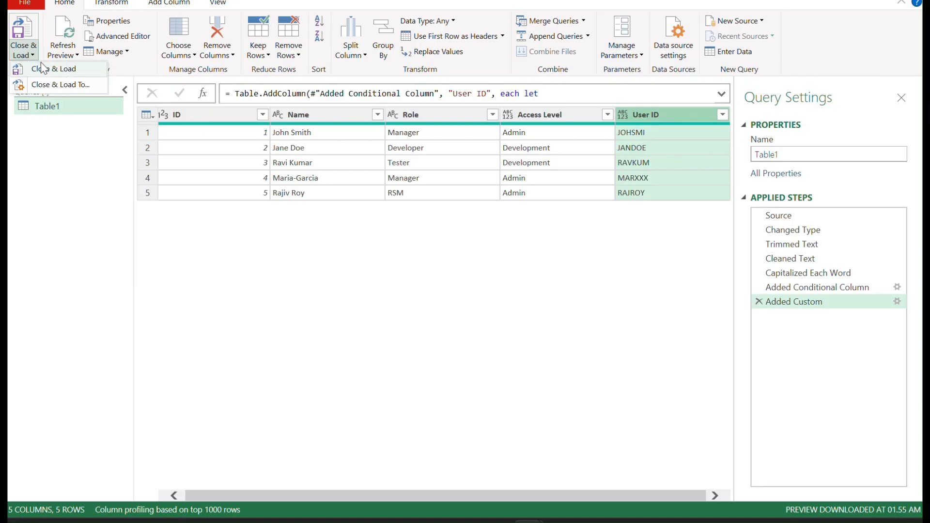
click(65, 73)
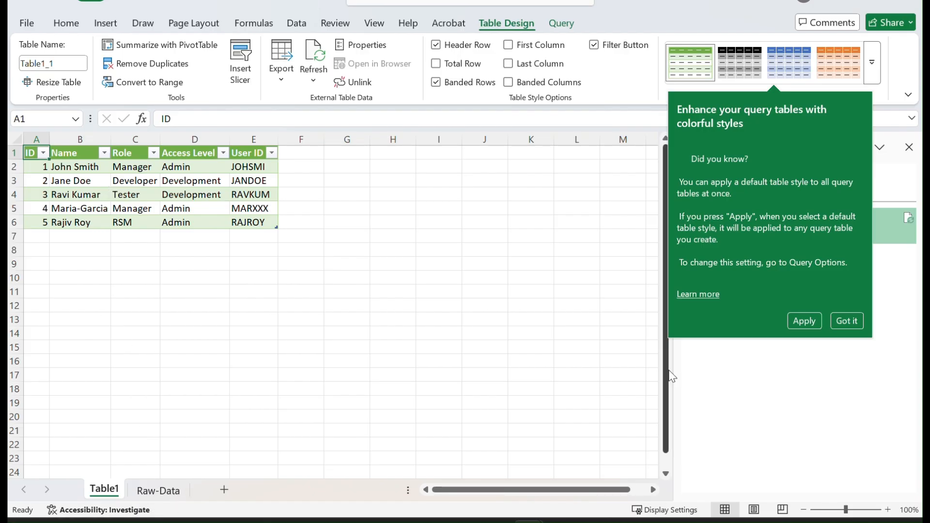
Step: On the Raw-Data sheet, replace the third employee's name with a new full name and set that role to User
click(163, 492)
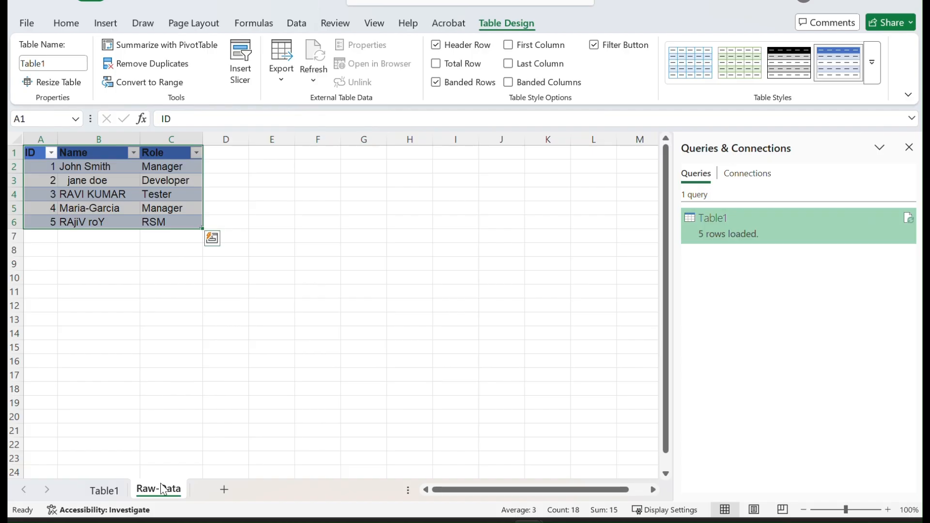
click(102, 170)
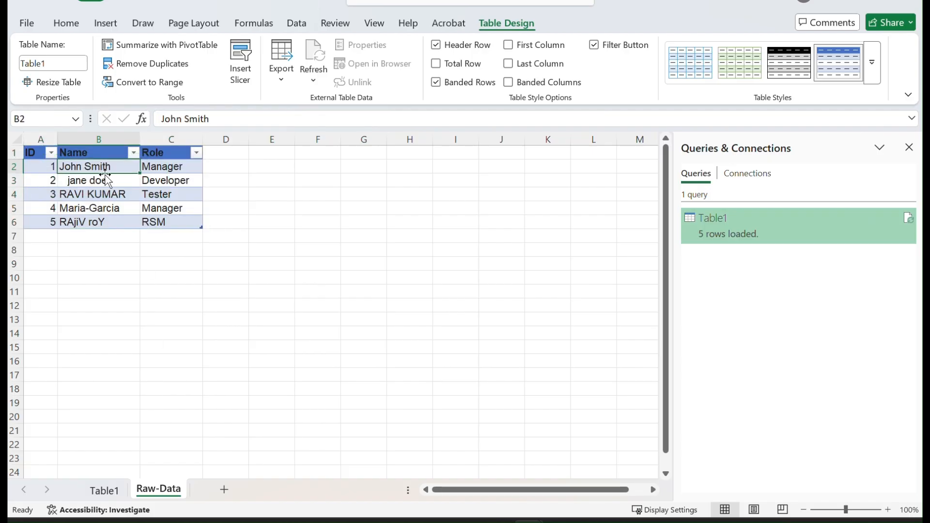
click(98, 181)
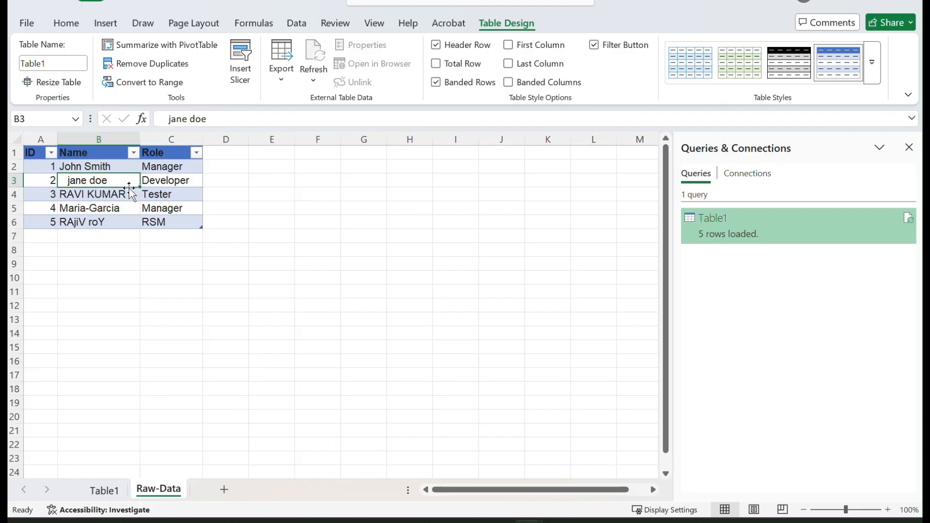
click(106, 193)
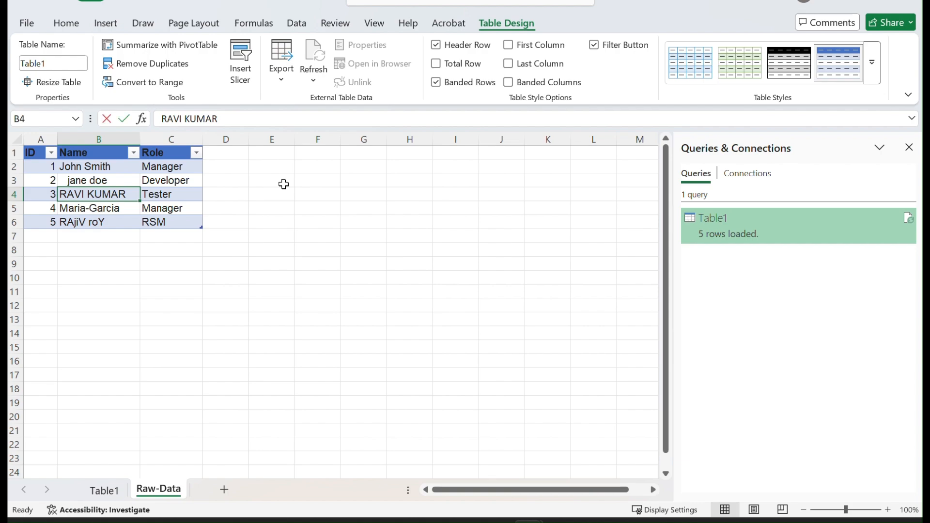
text(Lisa)
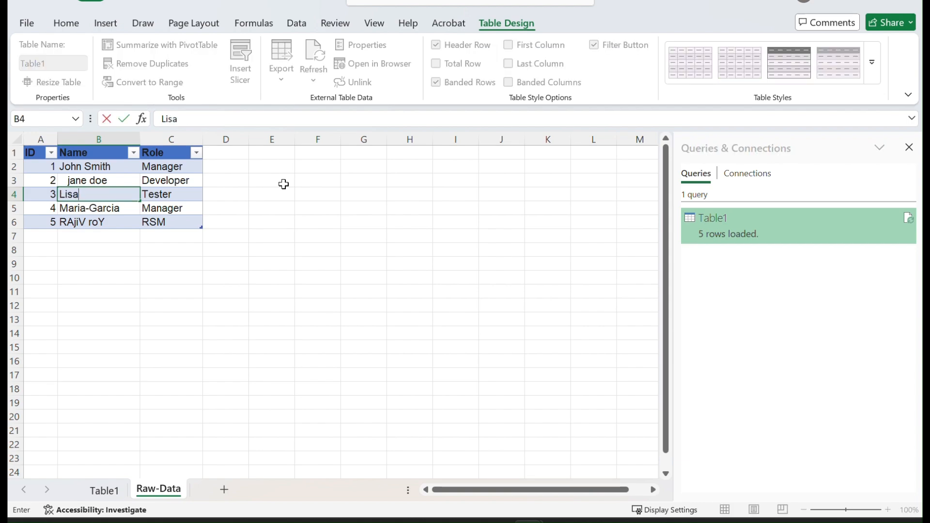
text( Ray)
key(Tab)
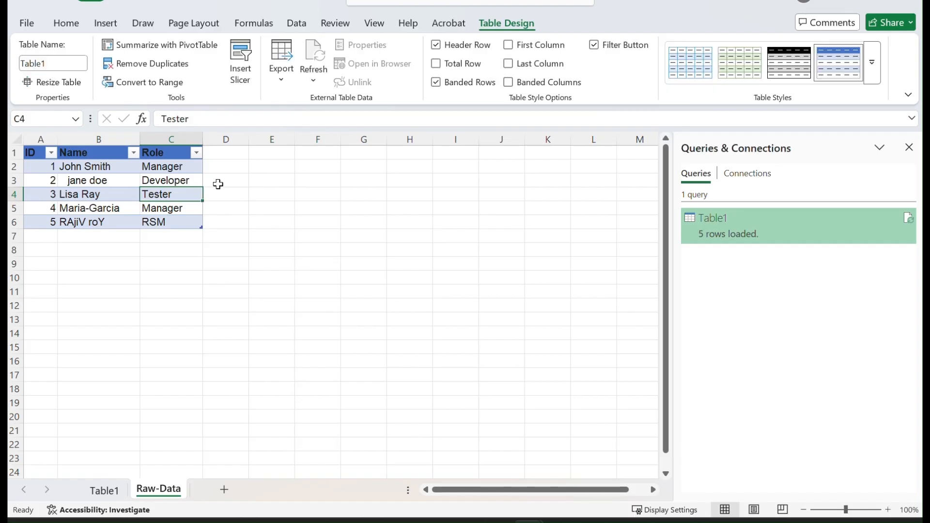
text(User)
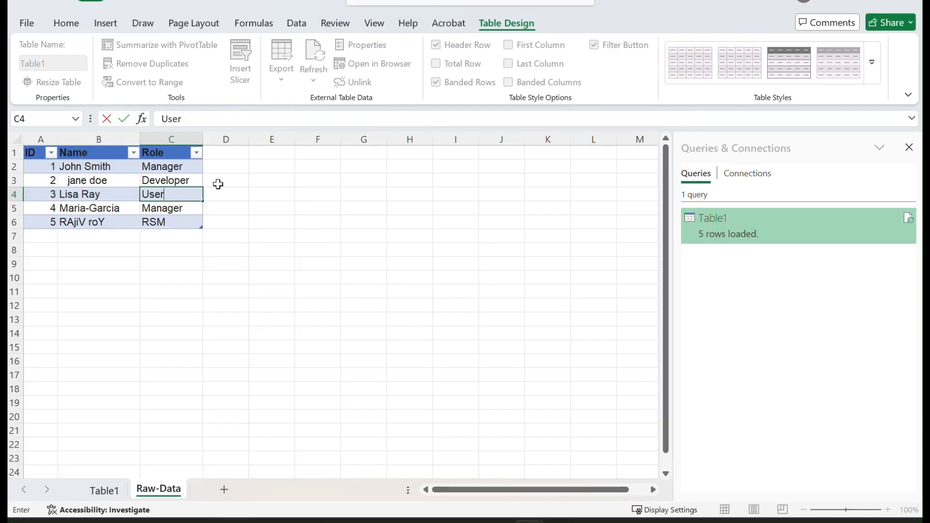
click(228, 250)
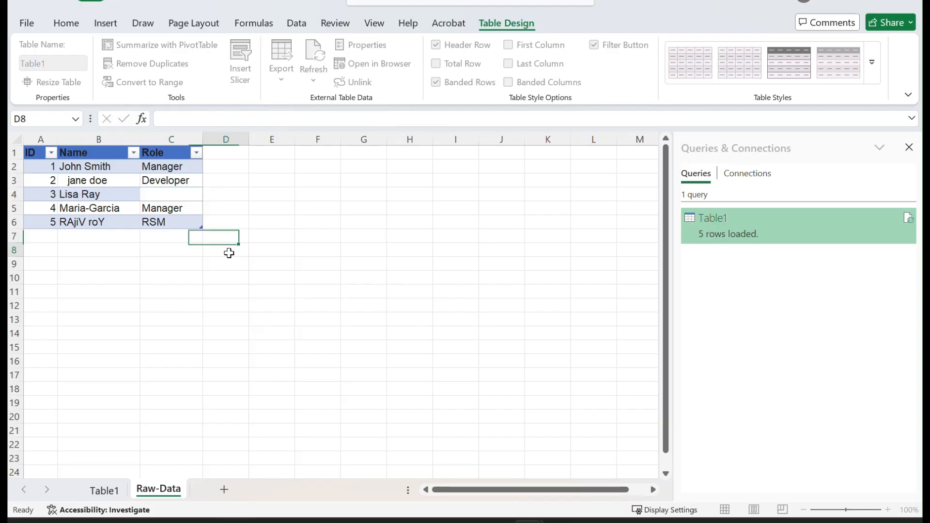
Step: Refresh the loaded Table1 query from its worksheet table
click(99, 493)
click(127, 152)
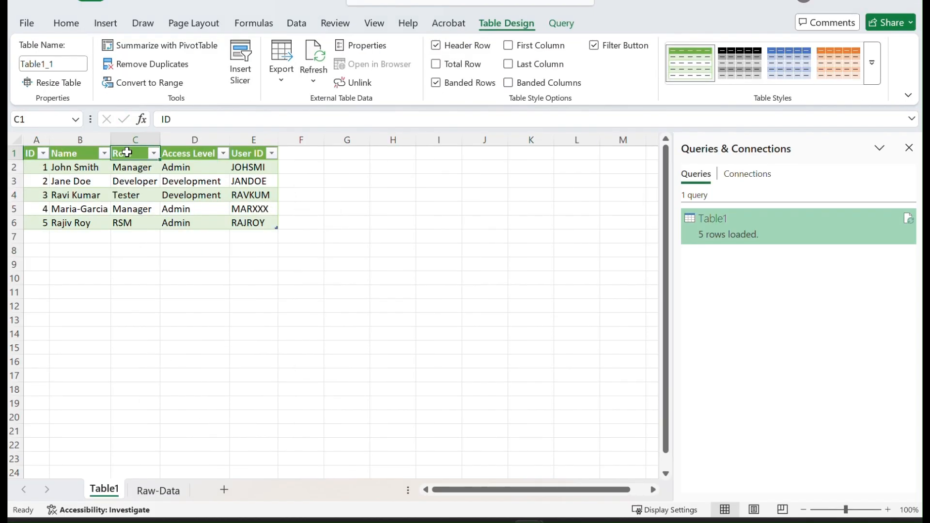
right_click(127, 153)
click(165, 178)
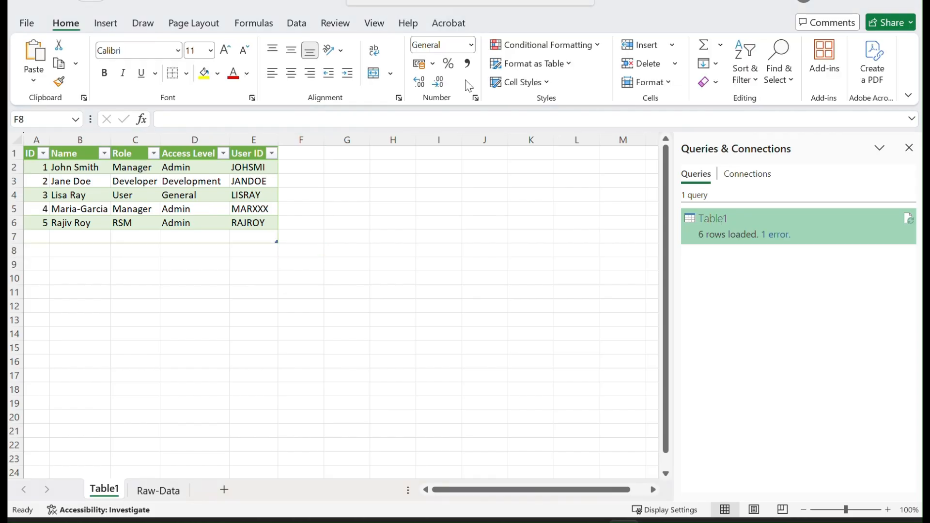
Step: Add a sixth employee row on Raw-Data with ID 6, a new full name, and role User
click(173, 490)
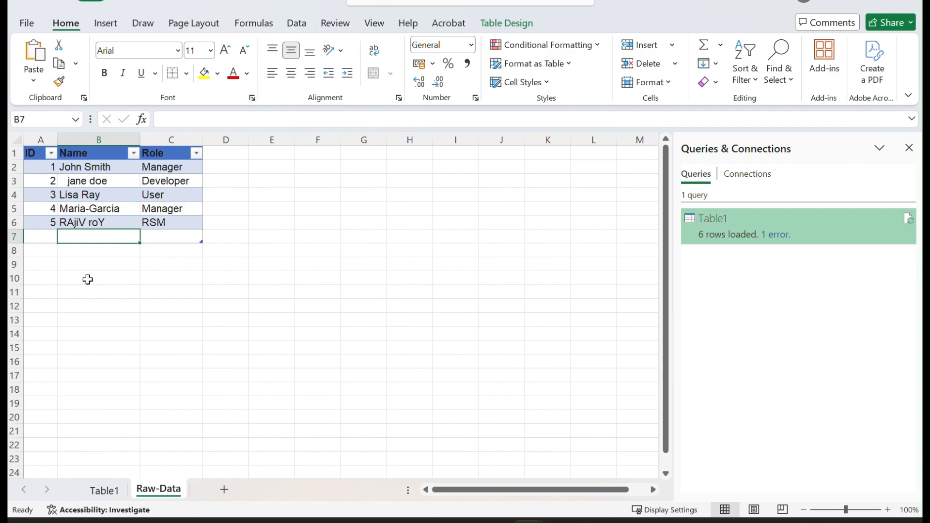
click(43, 236)
text(6)
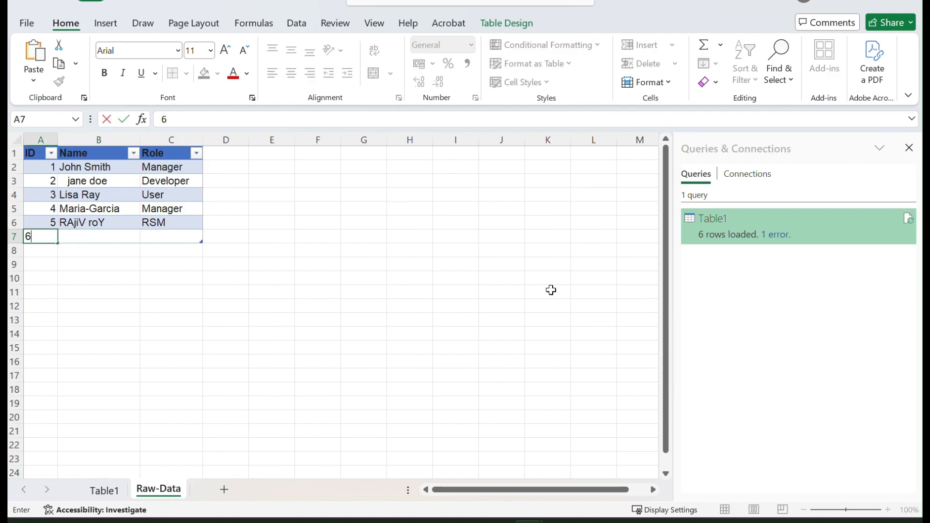
key(Tab)
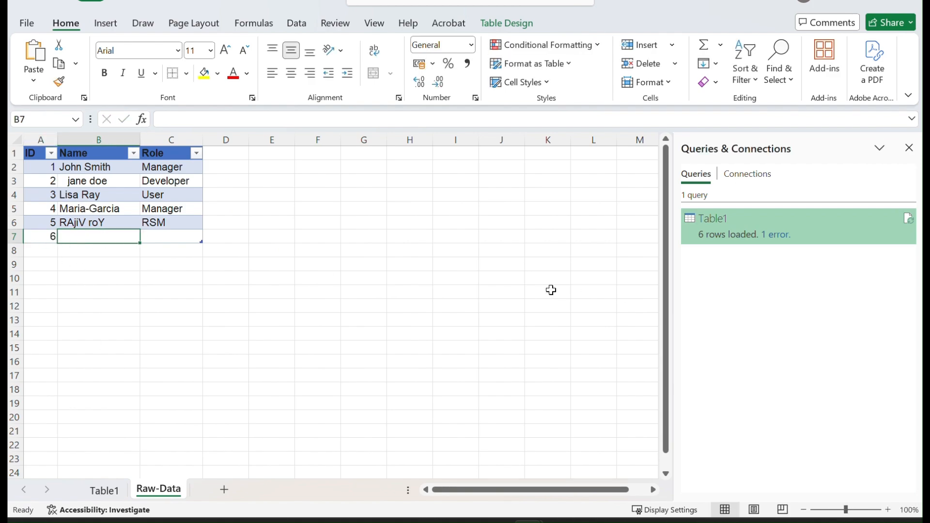
text(RajiV roY)
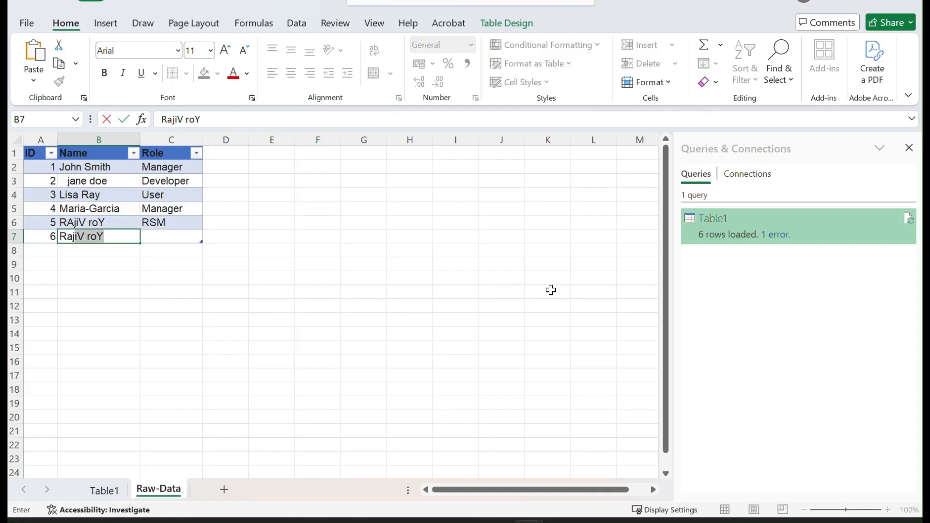
text(j)
key(BackSpace)
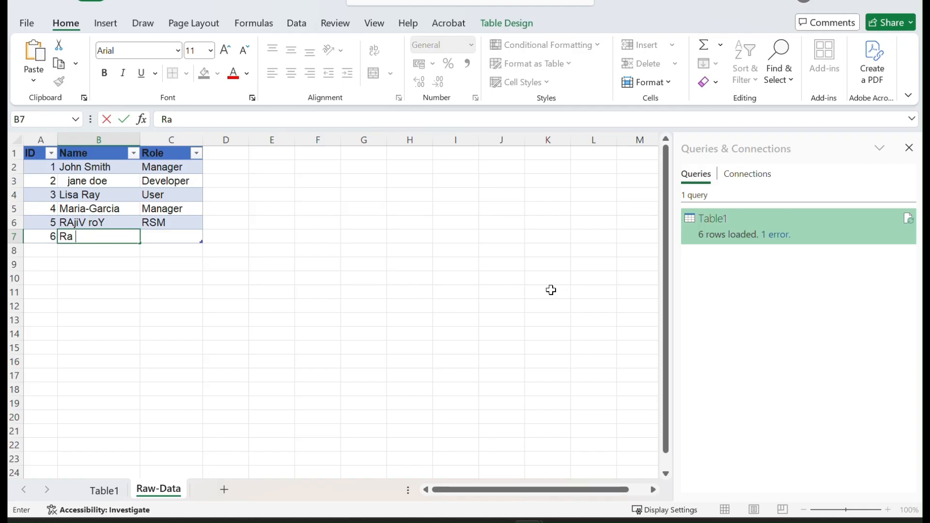
text(Paul)
click(173, 241)
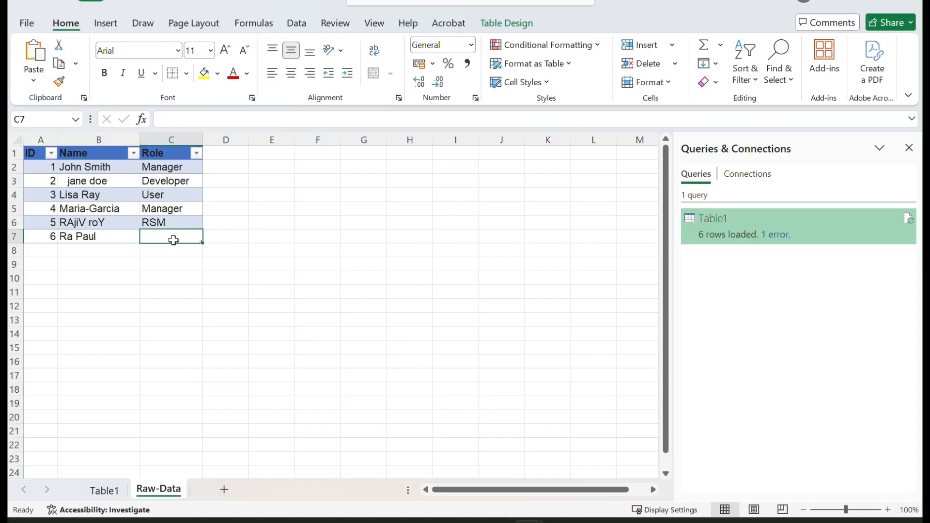
text(User)
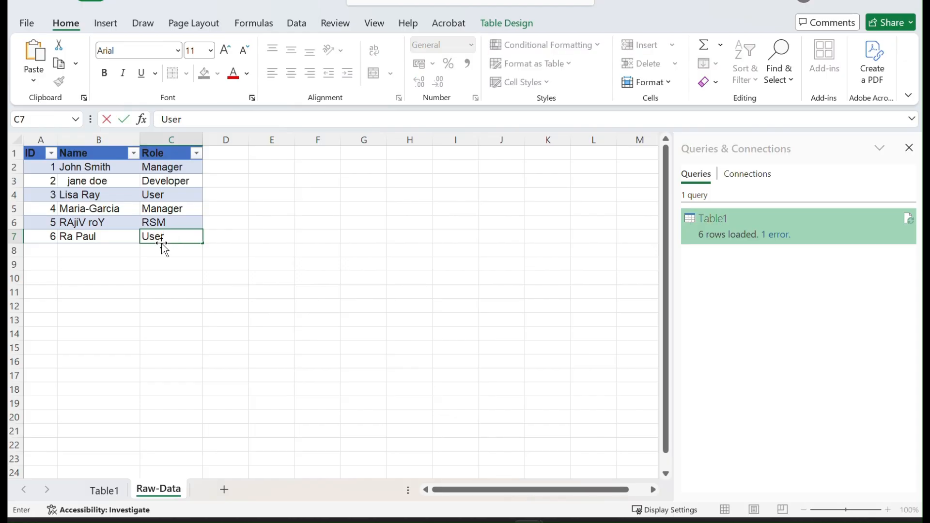
click(155, 280)
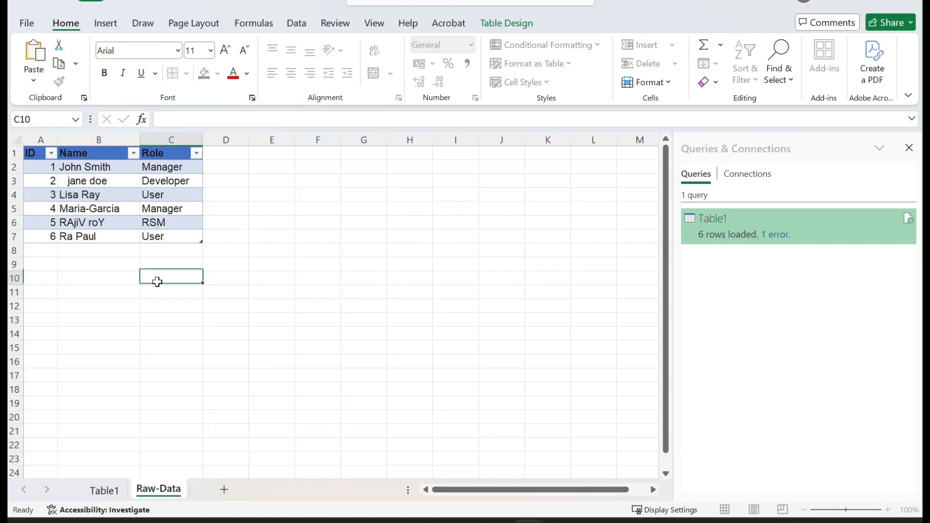
Step: Refresh Table1 again so the new employee row is loaded
click(104, 491)
click(133, 160)
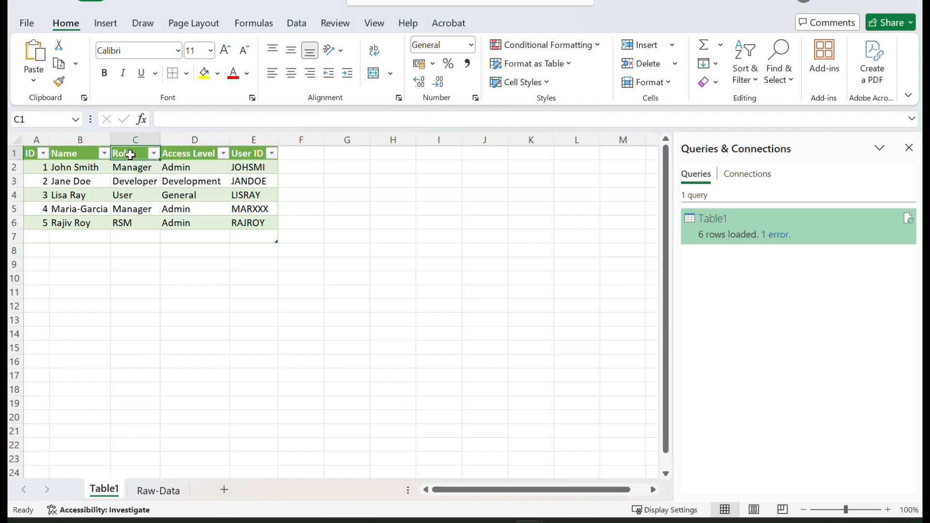
right_click(133, 160)
click(169, 181)
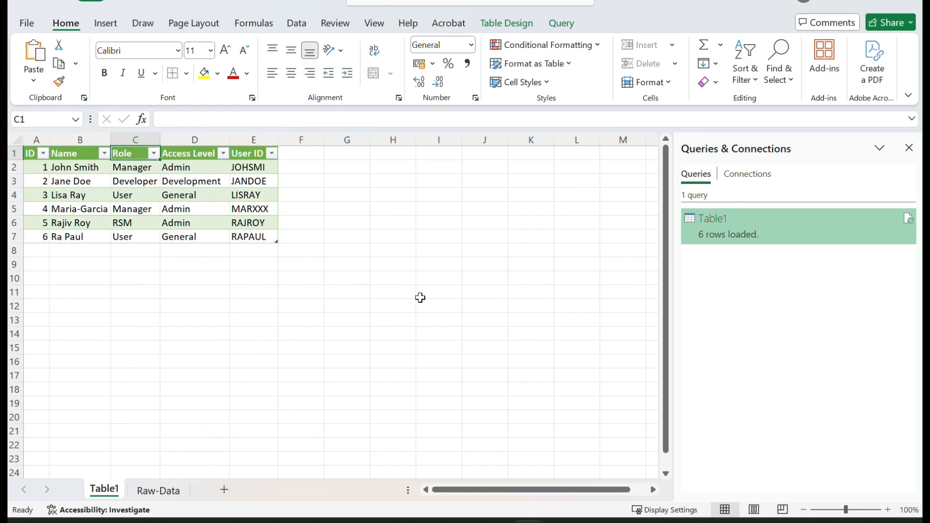
Step: Reopen the query in the Power Query editor and open the Added Conditional Column step's settings
mouse_move(727, 230)
double_click(757, 229)
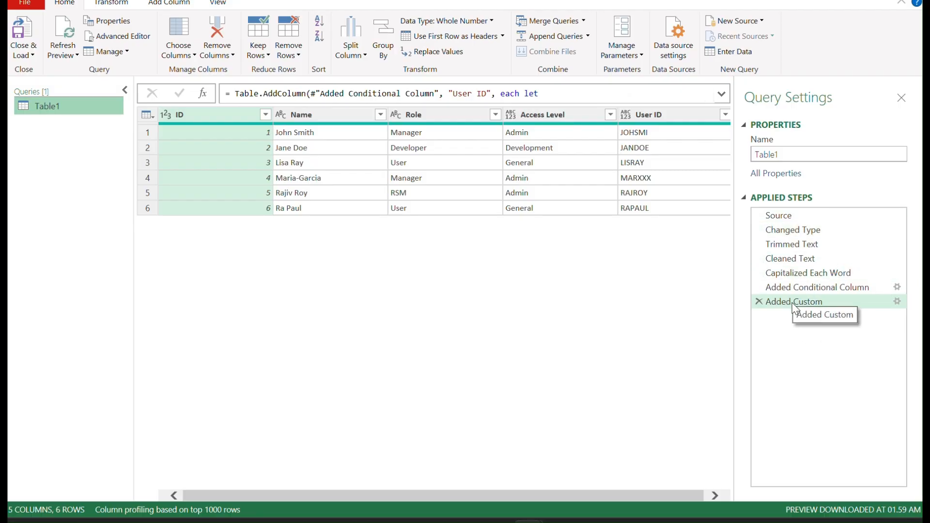
click(840, 291)
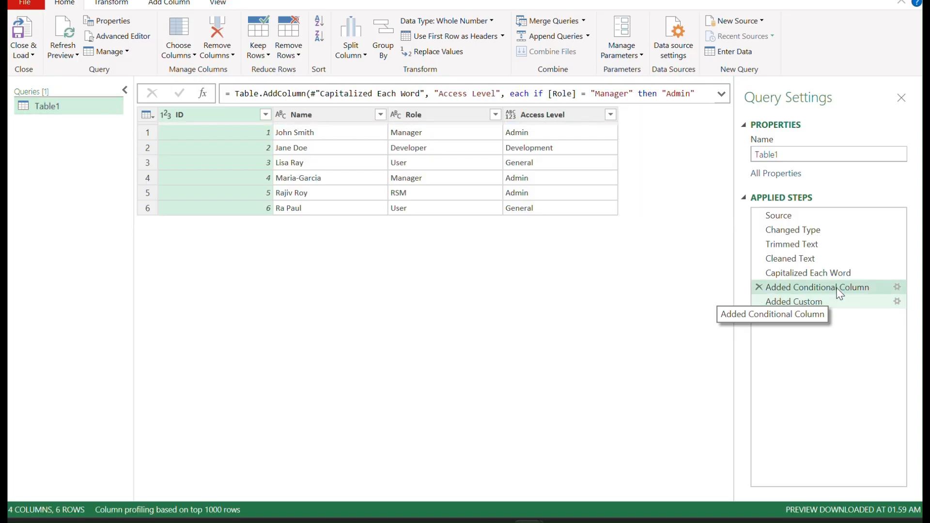
double_click(840, 291)
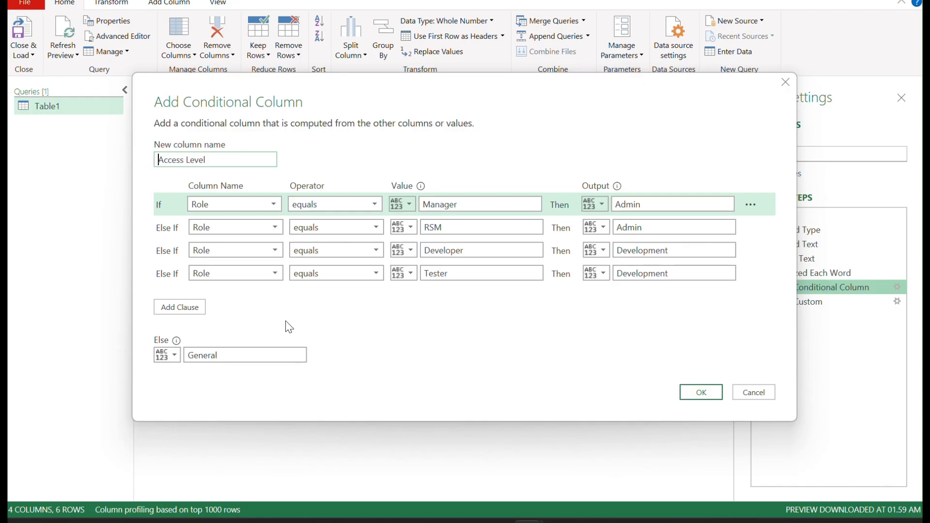
Step: Add an Else If clause testing the Role column to the Access Level conditional column, apply it, and close and load the query
click(180, 308)
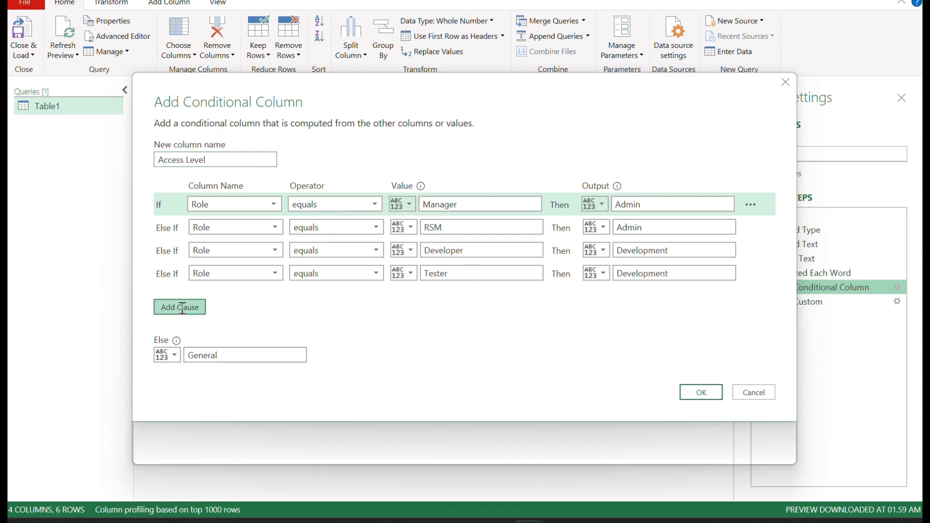
click(275, 296)
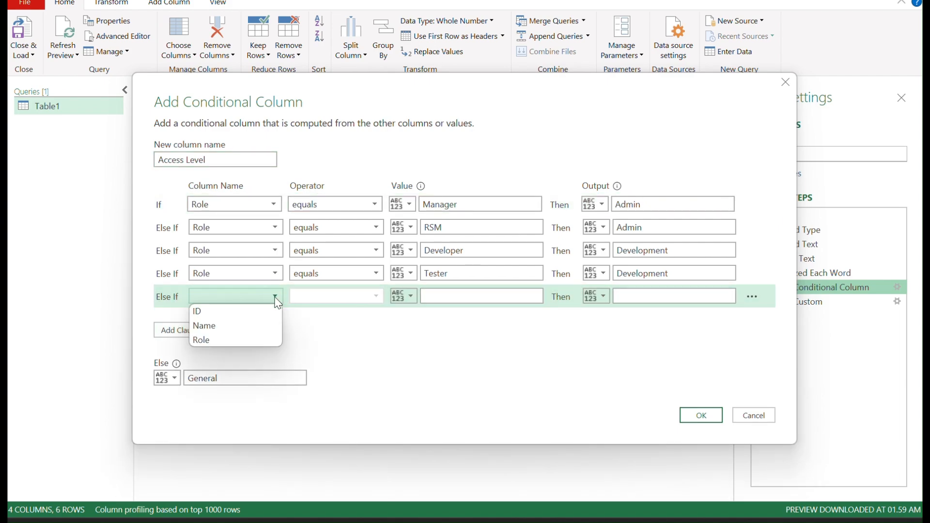
click(223, 339)
click(628, 293)
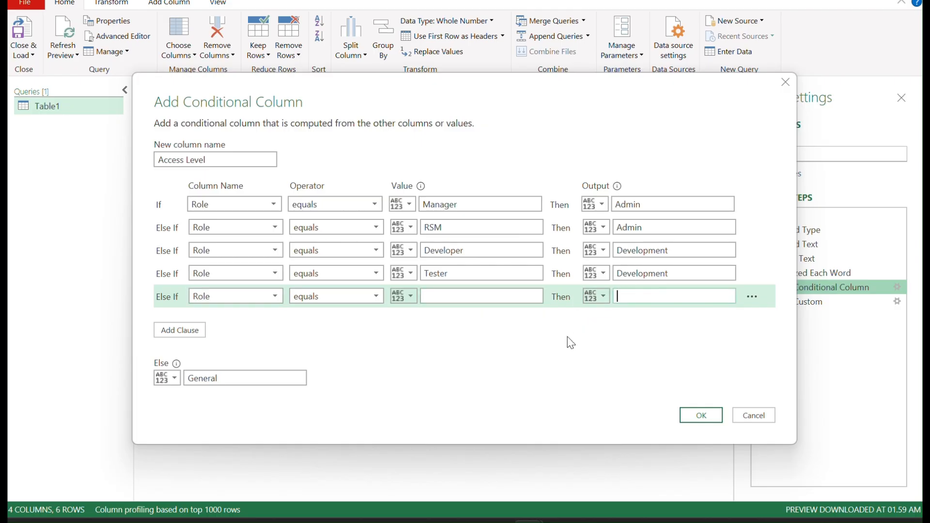
click(697, 416)
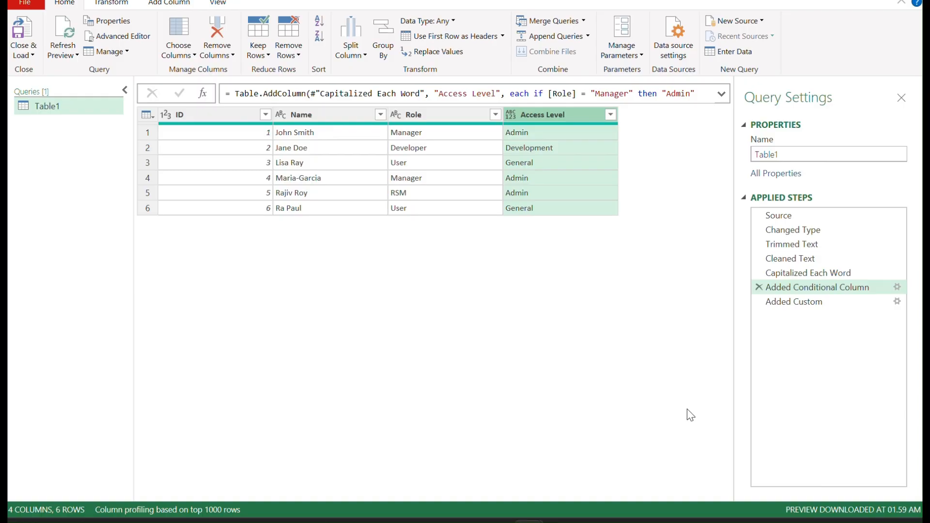
click(25, 38)
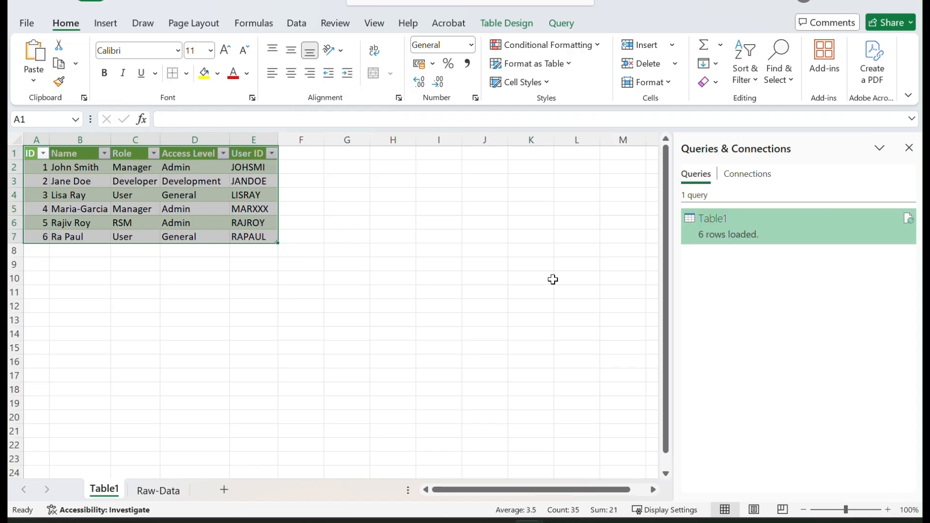
Step: Review the loaded query's details and the source rows on the Raw-Data sheet
mouse_move(751, 240)
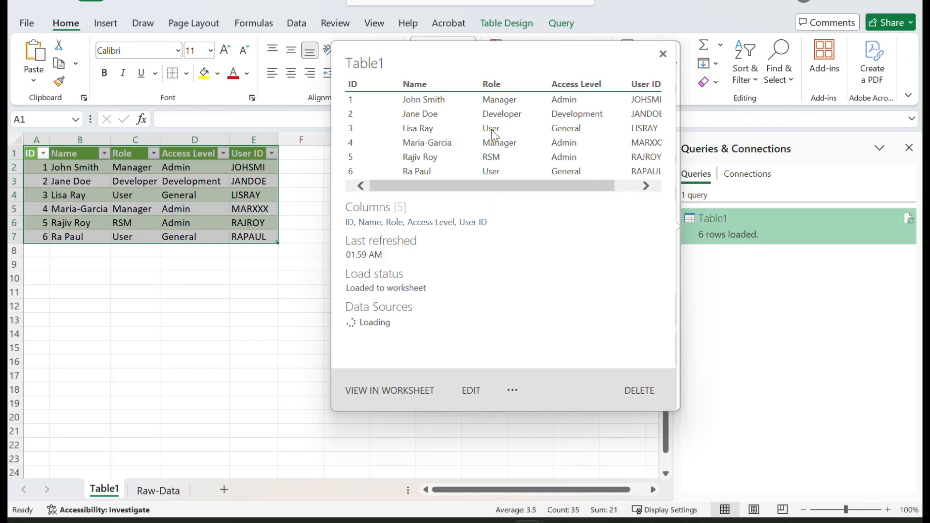
click(154, 491)
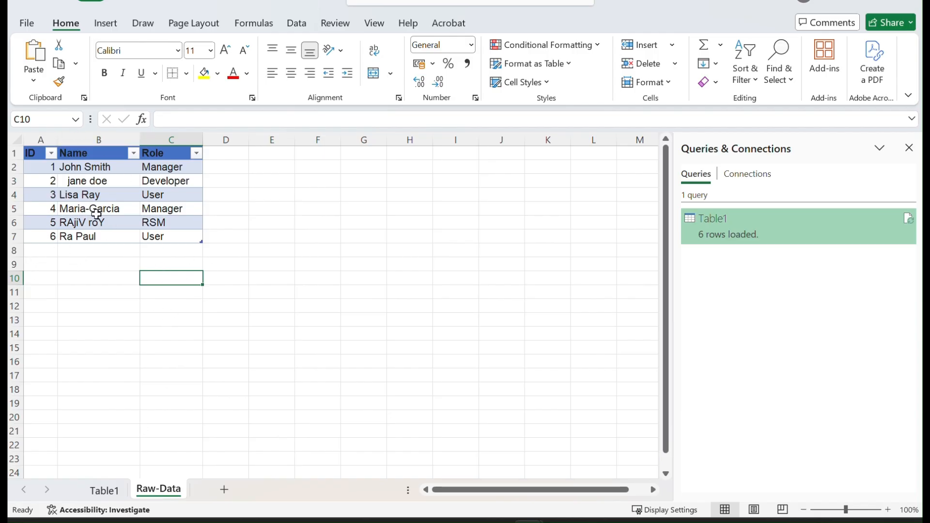
click(113, 197)
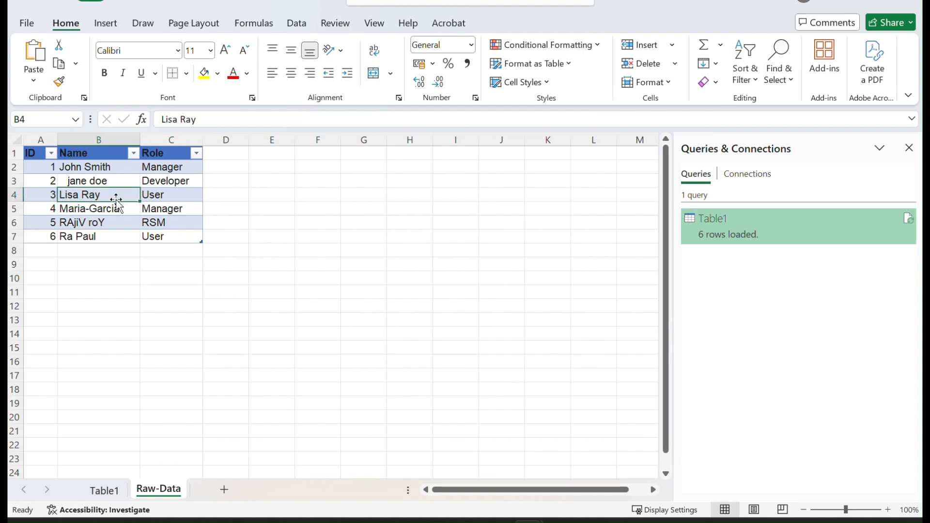
click(61, 236)
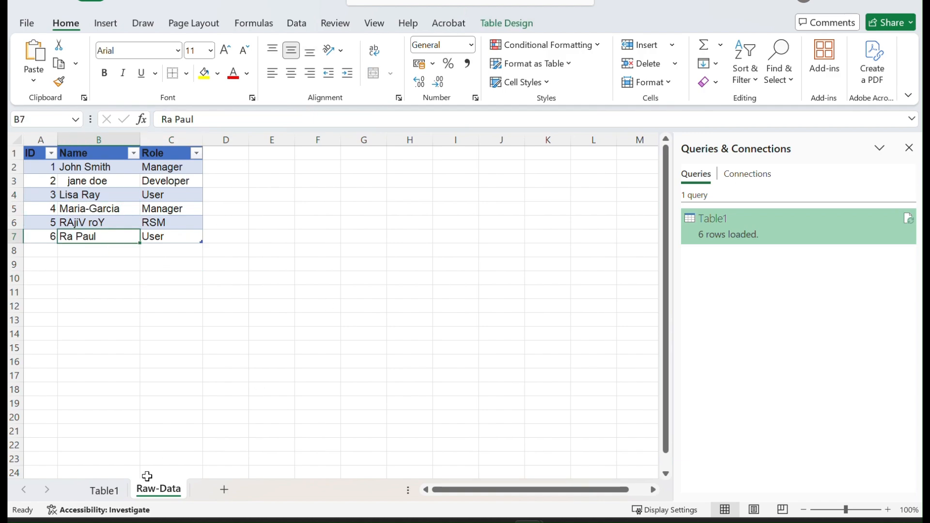
click(105, 491)
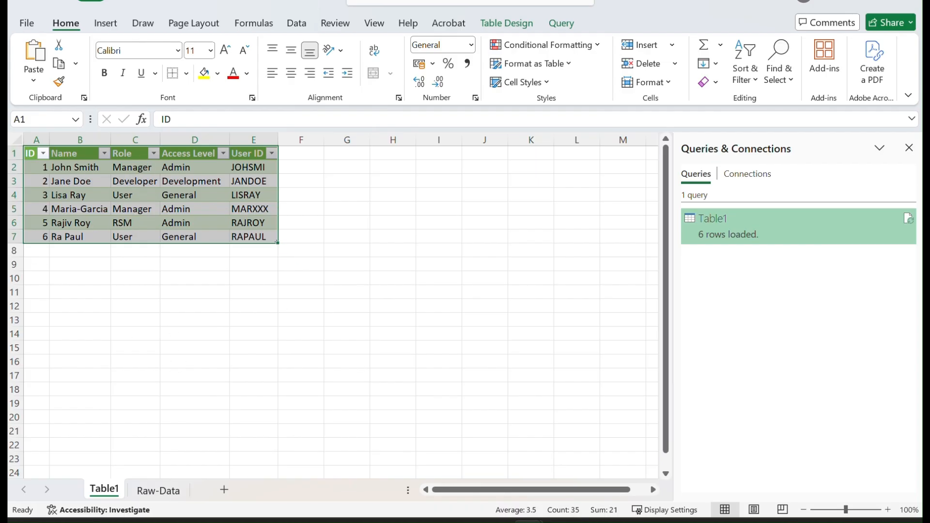
mouse_move(529, 521)
click(564, 462)
Step: Convert column A of the new workbook's Sheet1 into a table without a header row
click(49, 138)
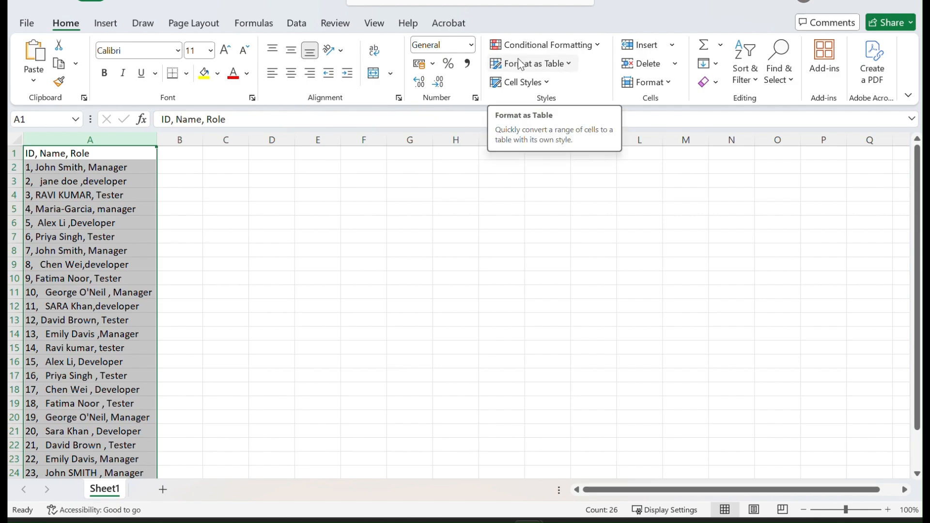
click(565, 64)
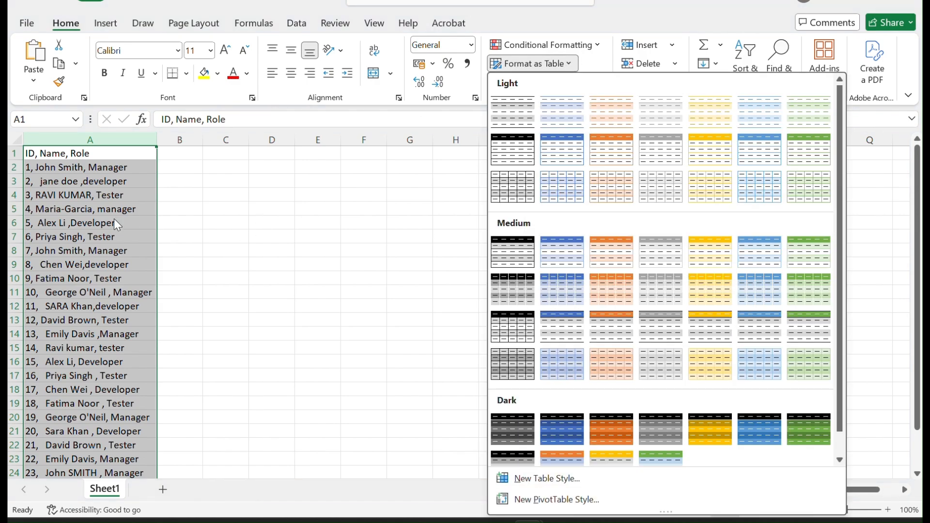
click(94, 202)
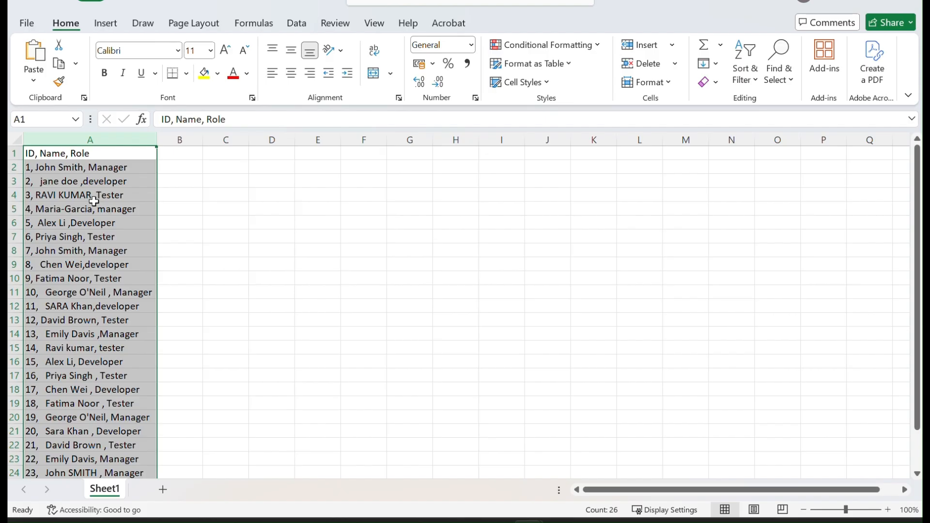
key(ctrl+t)
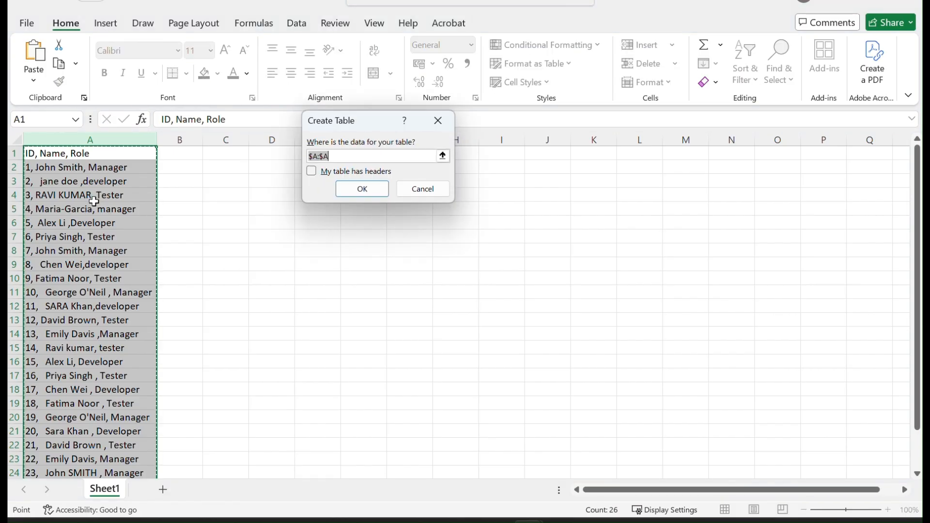
click(352, 192)
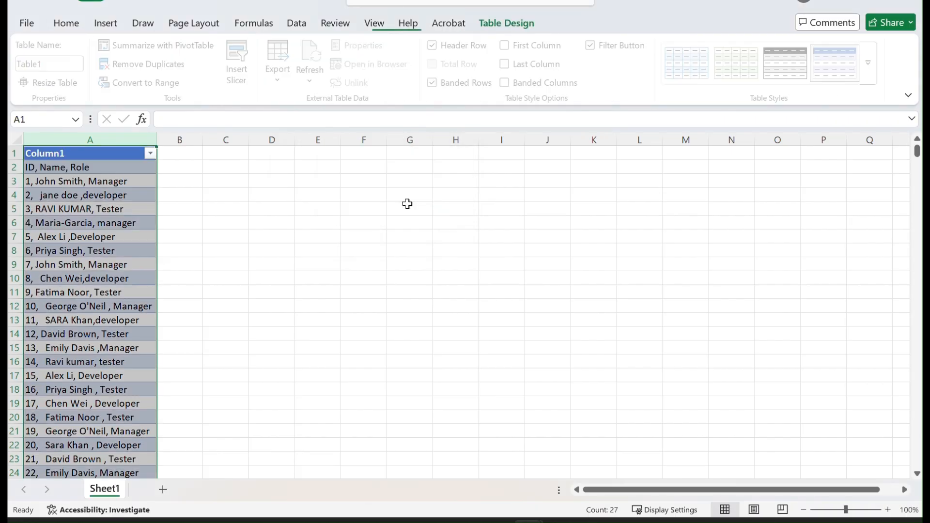
Step: Open the table in Power Query and split Column1 by the Comma delimiter at each occurrence
click(297, 24)
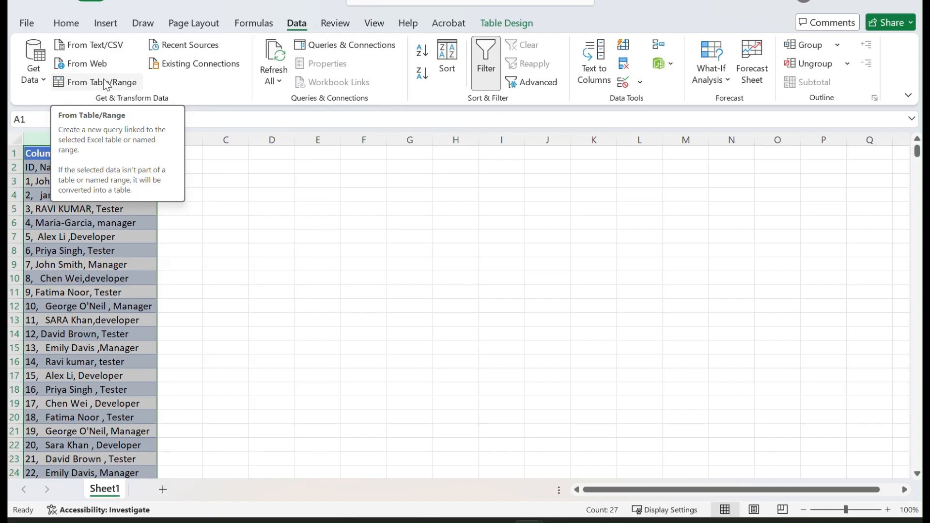
click(105, 86)
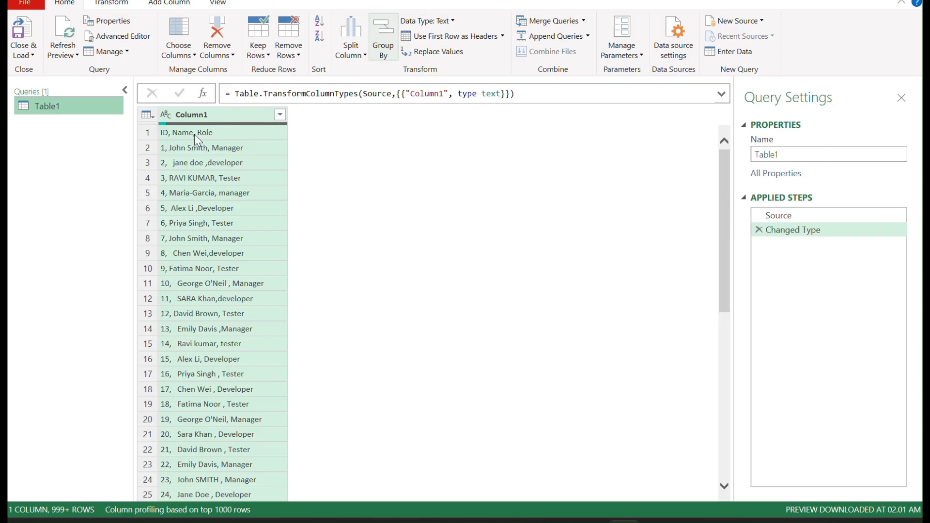
right_click(219, 119)
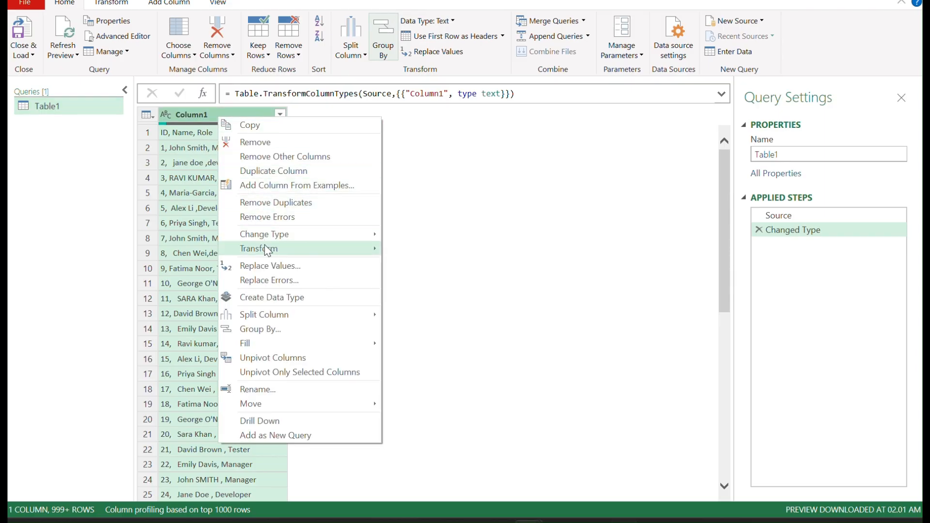
mouse_move(281, 314)
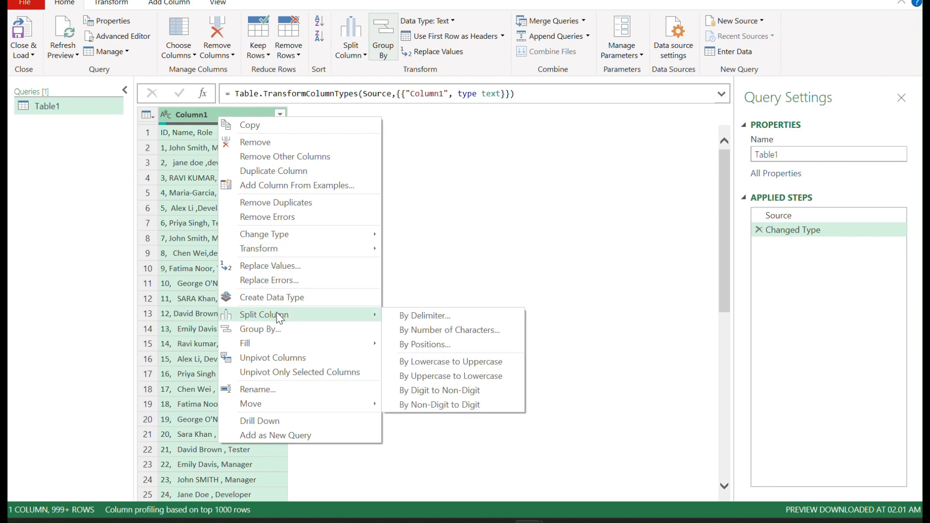
click(455, 318)
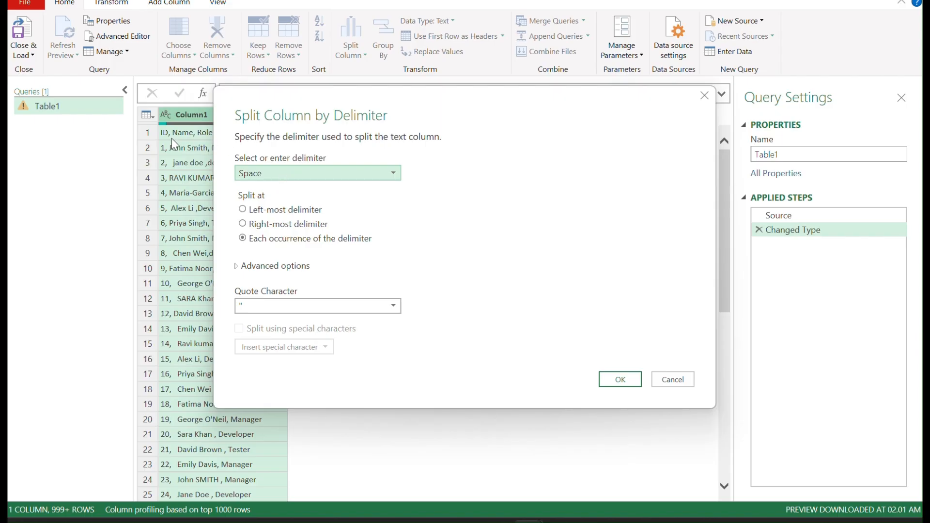
drag(340, 119, 467, 130)
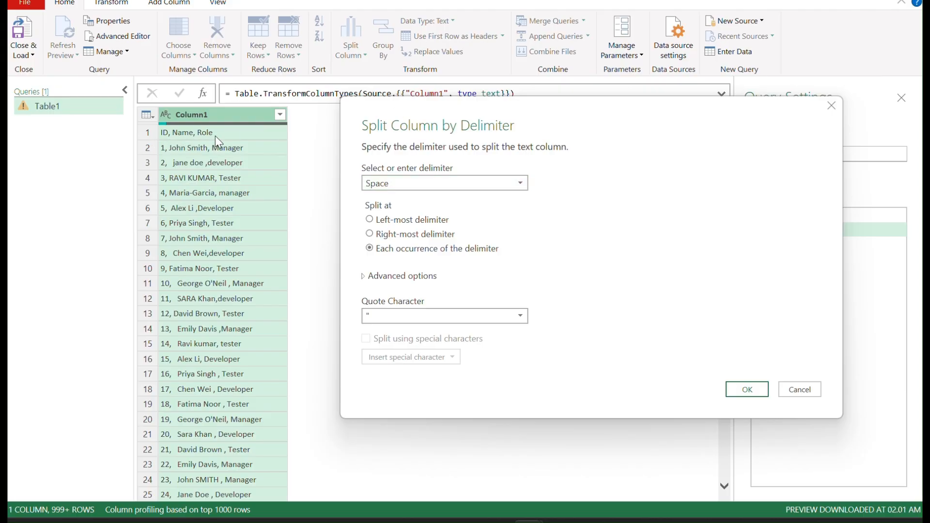
click(425, 183)
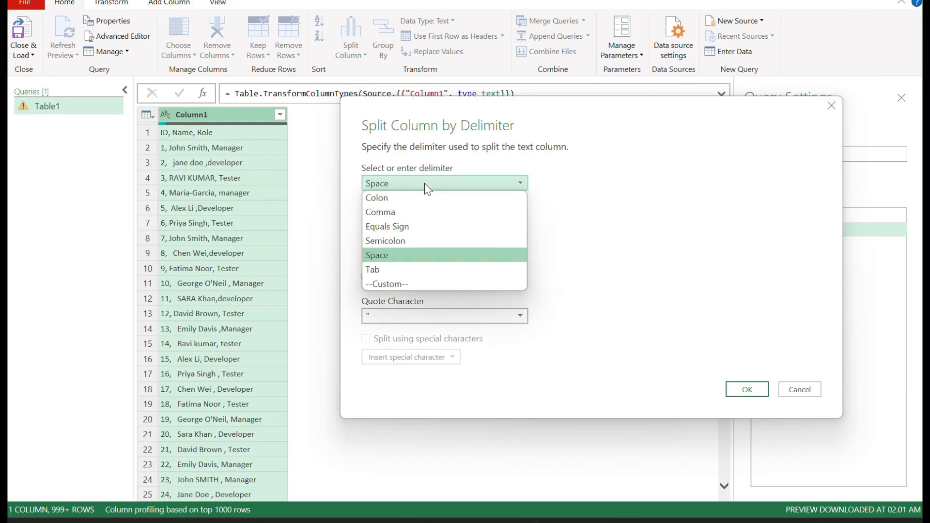
click(386, 214)
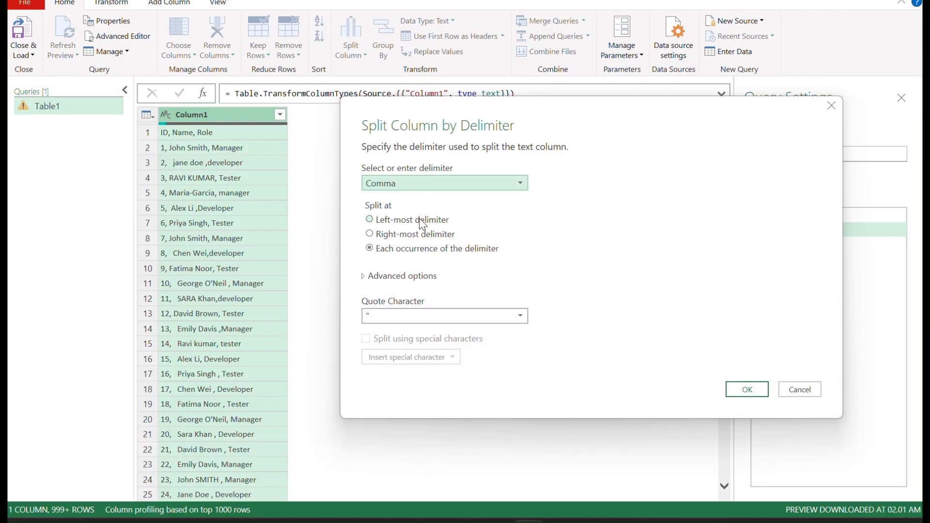
click(747, 390)
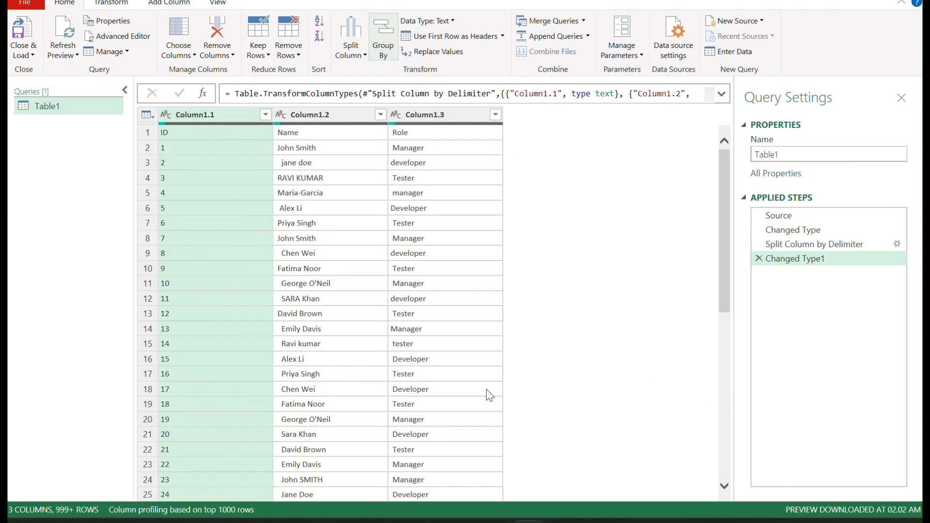
Step: Trim and clean the text in Column1.2
right_click(316, 116)
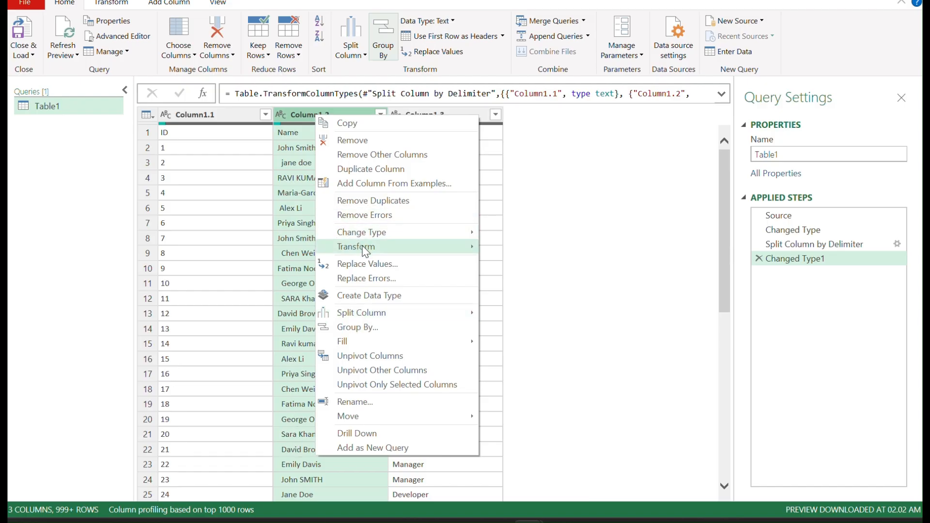
mouse_move(361, 246)
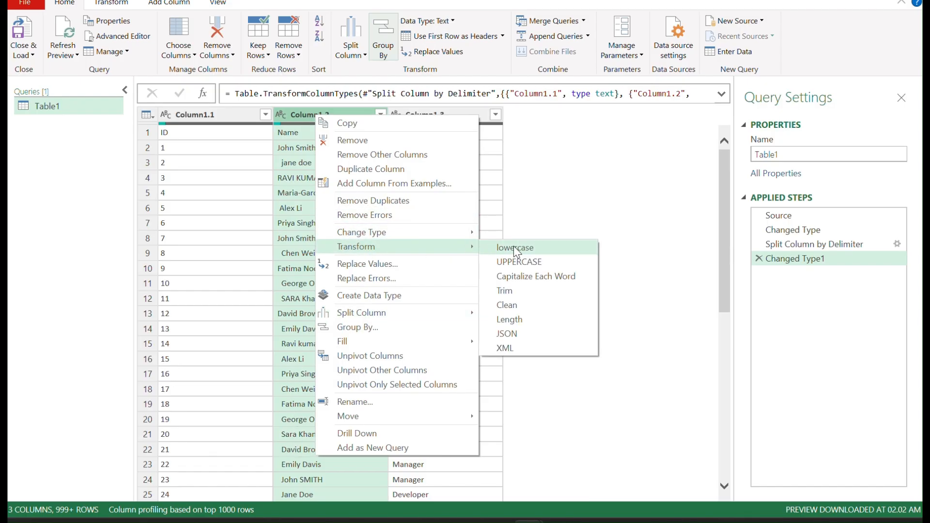
click(507, 290)
right_click(331, 117)
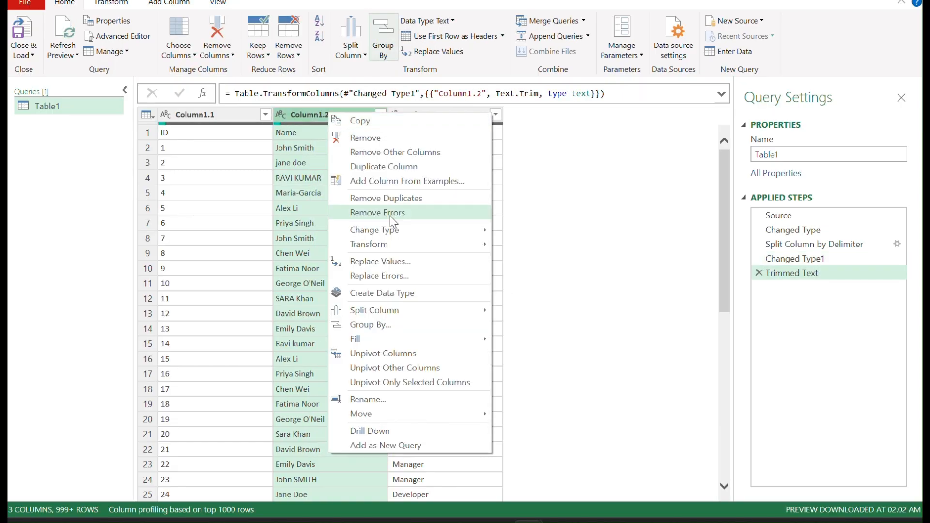
mouse_move(395, 246)
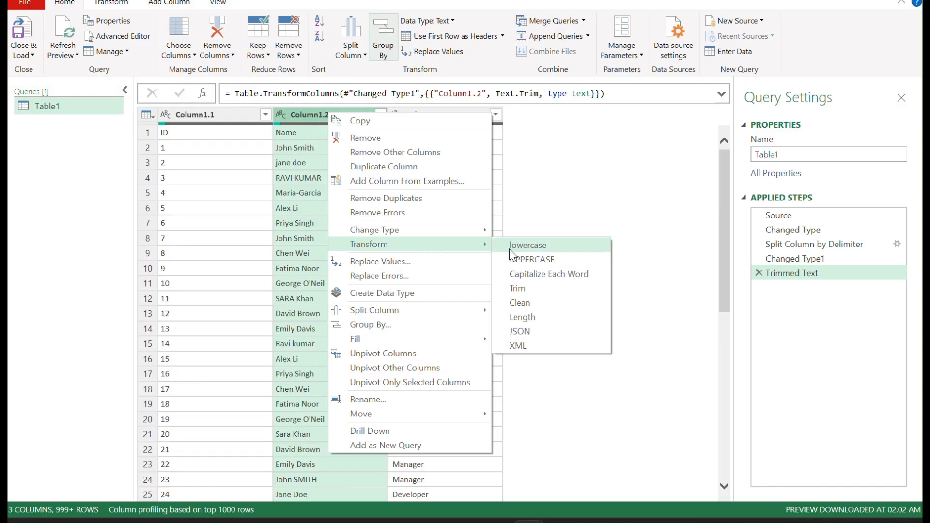
click(525, 303)
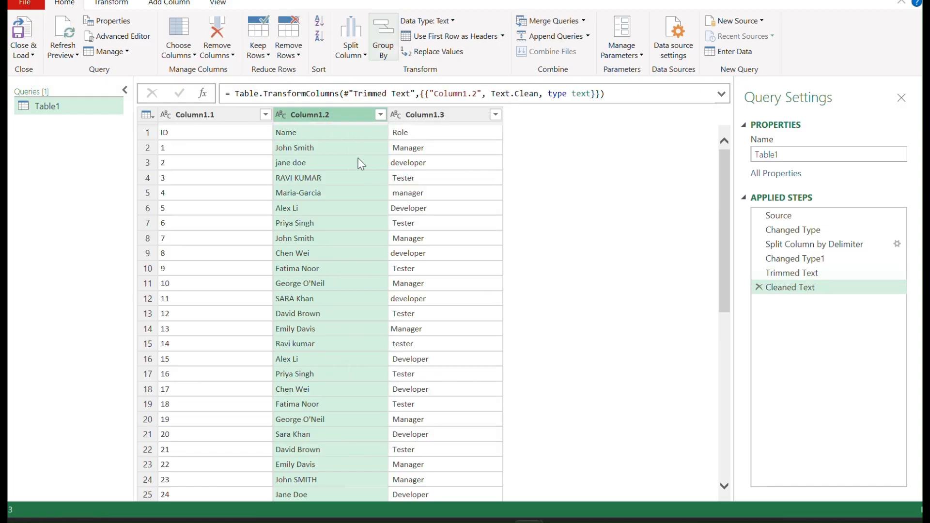
Step: Trim and clean the text in Column1.3
right_click(425, 115)
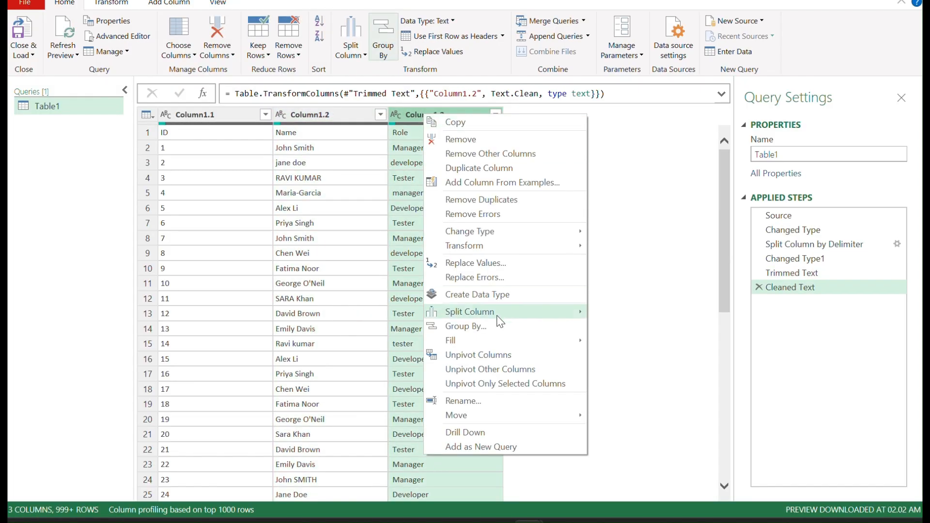
mouse_move(481, 247)
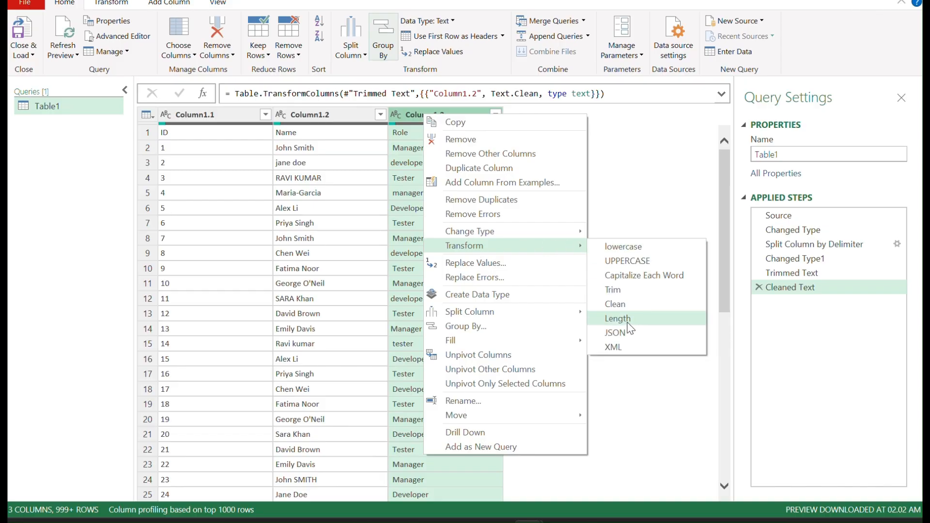
click(620, 293)
right_click(453, 116)
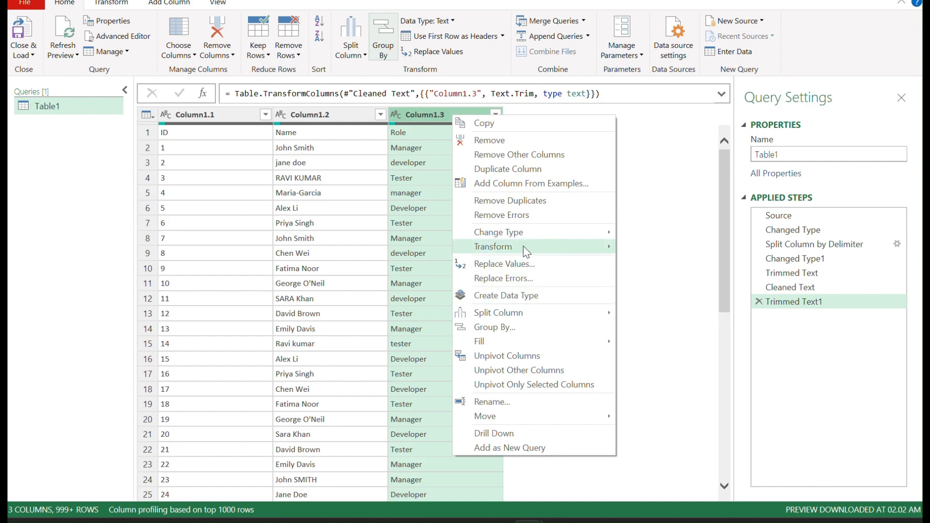
mouse_move(595, 252)
click(644, 306)
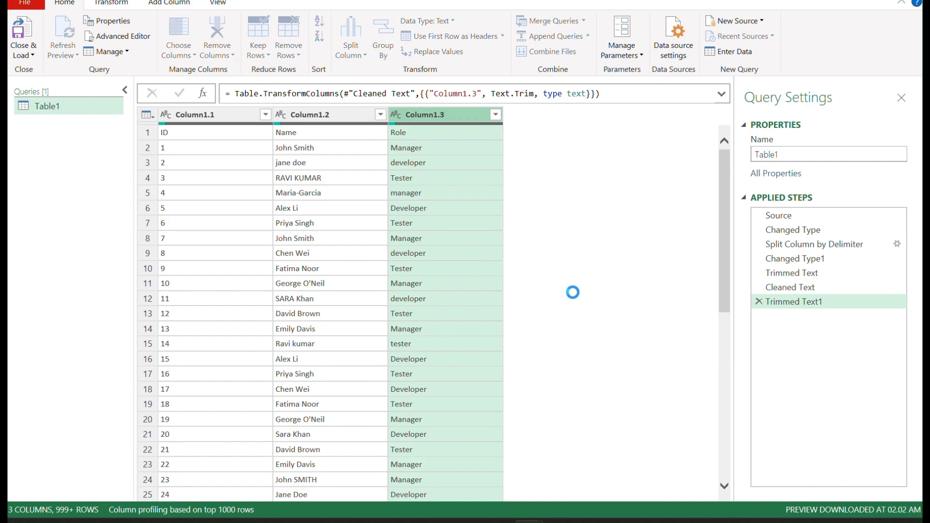
Step: Remove duplicate rows based on Column1.2, then close and load the query to the worksheet
right_click(317, 117)
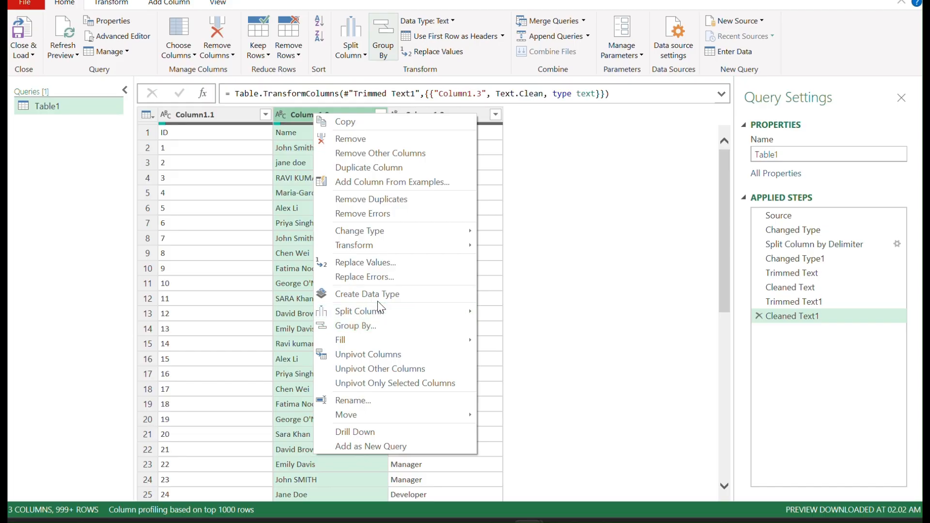
click(383, 208)
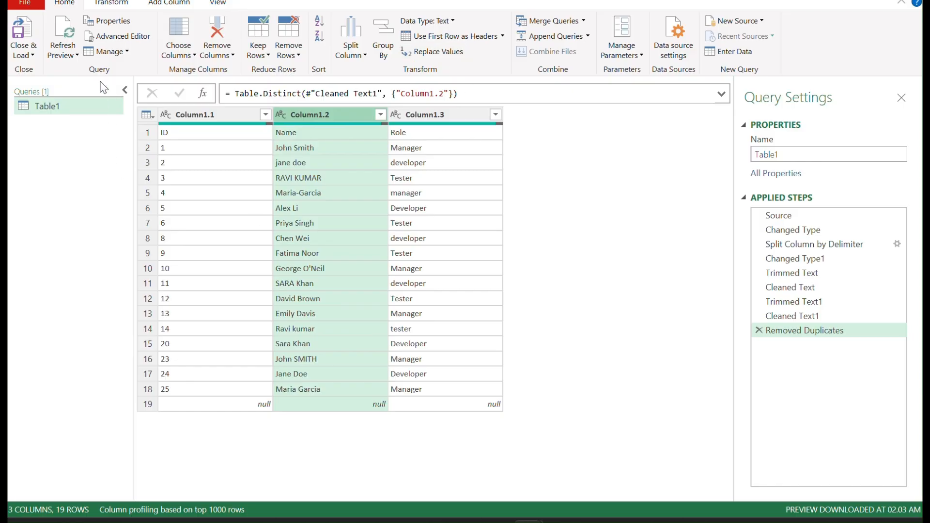
click(24, 54)
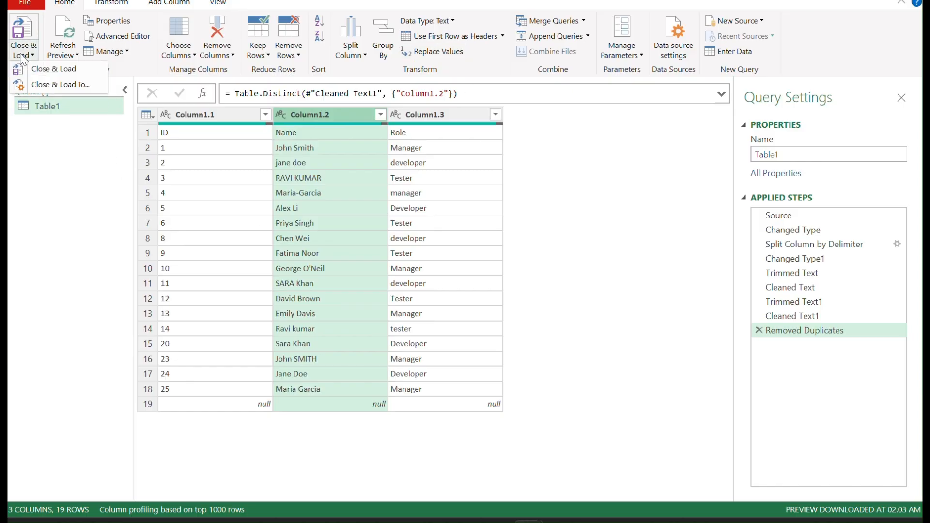
click(57, 70)
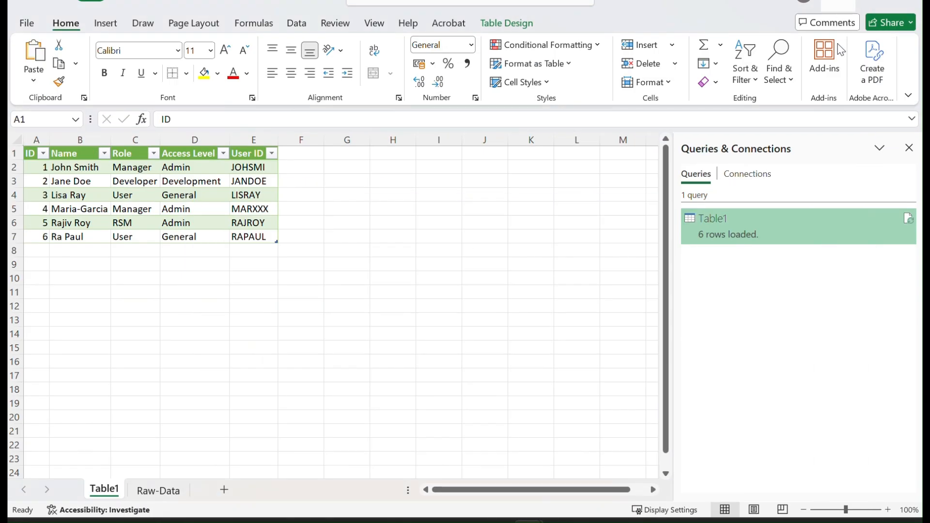
key(ctrl+a)
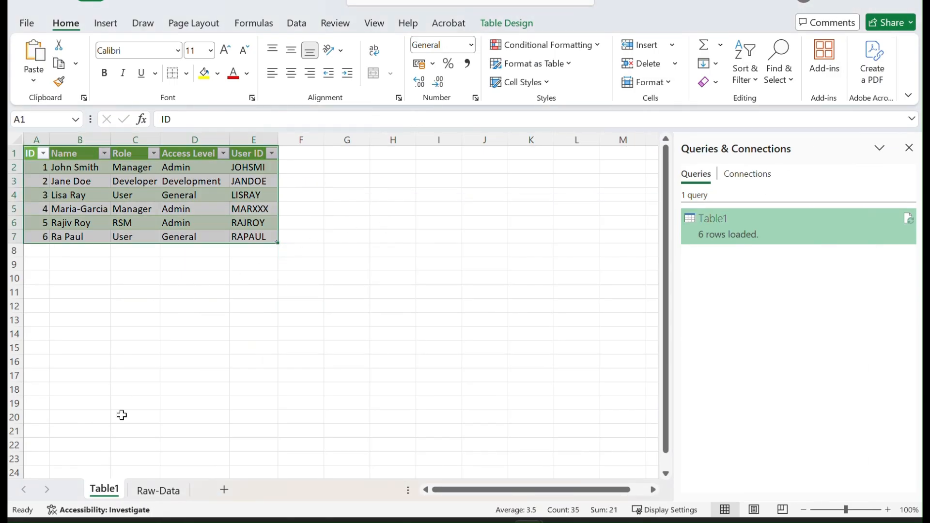